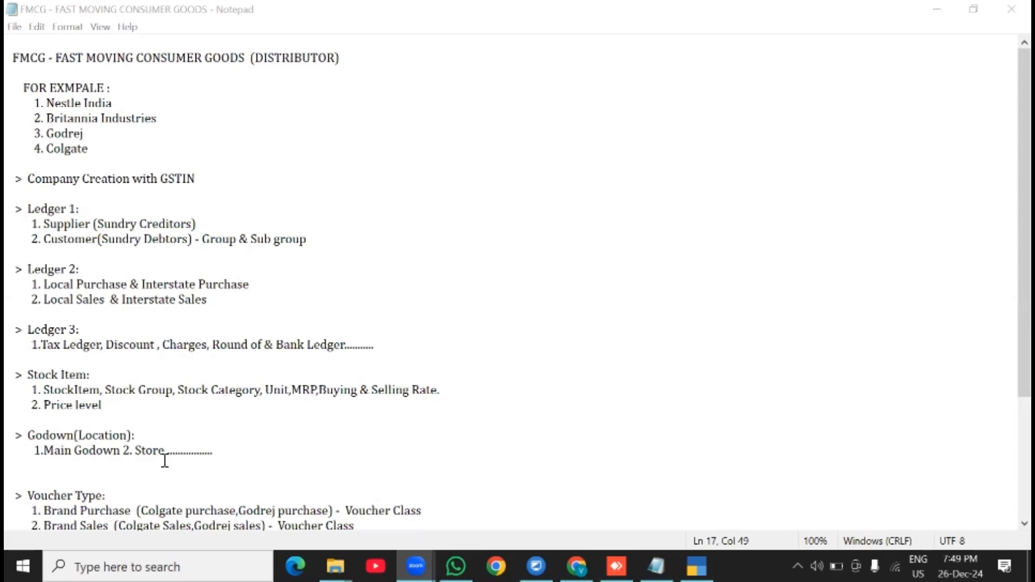
Review the FMCG distributor notes from the company examples down to the voucher type and transaction lists.
{"action": "scroll", "coordinate": [165, 457], "scroll_direction": "down", "scroll_amount": 1}
{"action": "scroll", "coordinate": [168, 465], "scroll_direction": "down", "scroll_amount": 2}
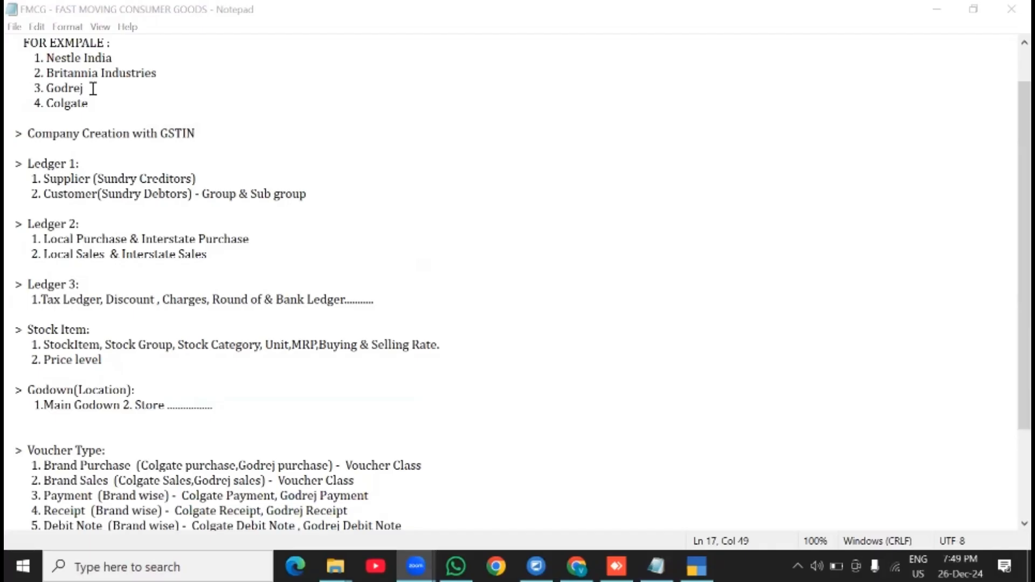
{"action": "scroll", "coordinate": [95, 114], "scroll_direction": "up", "scroll_amount": 1}
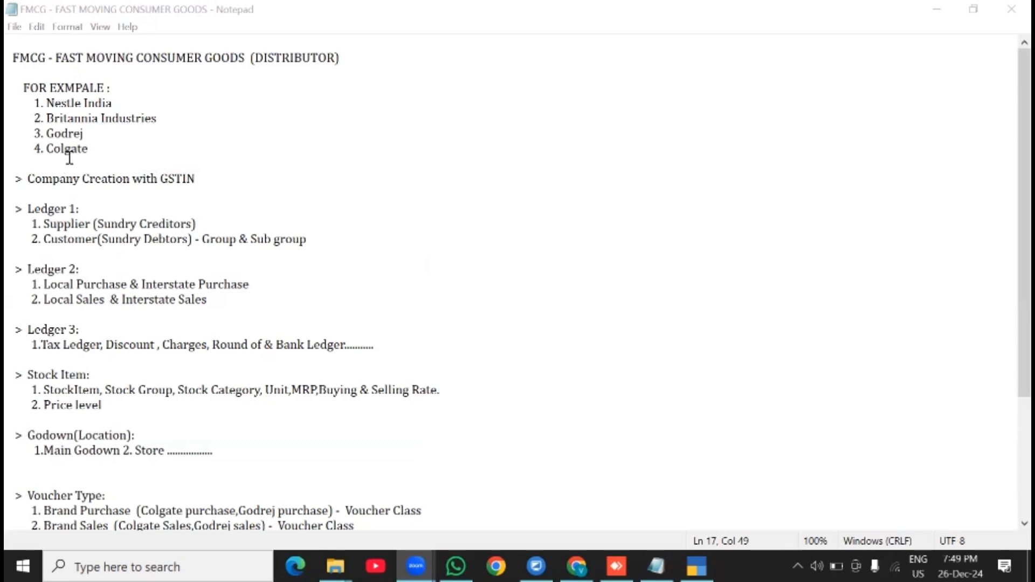
{"action": "scroll", "coordinate": [113, 275], "scroll_direction": "down", "scroll_amount": 1}
{"action": "scroll", "coordinate": [135, 378], "scroll_direction": "down", "scroll_amount": 2}
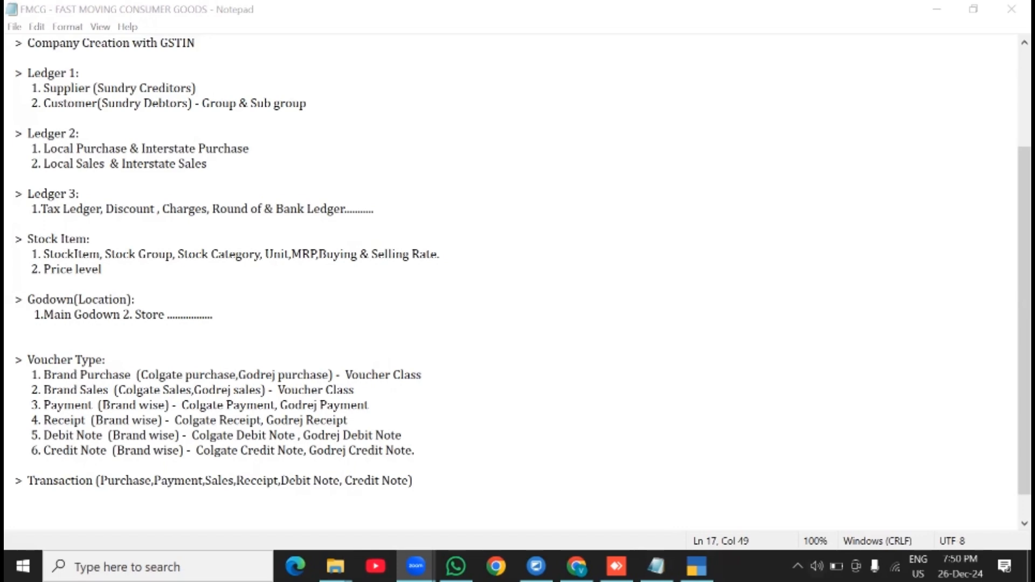
Switch to TallyPrime and start creating a new voucher type master for ABC COMPANY.
{"action": "left_click", "coordinate": [696, 566]}
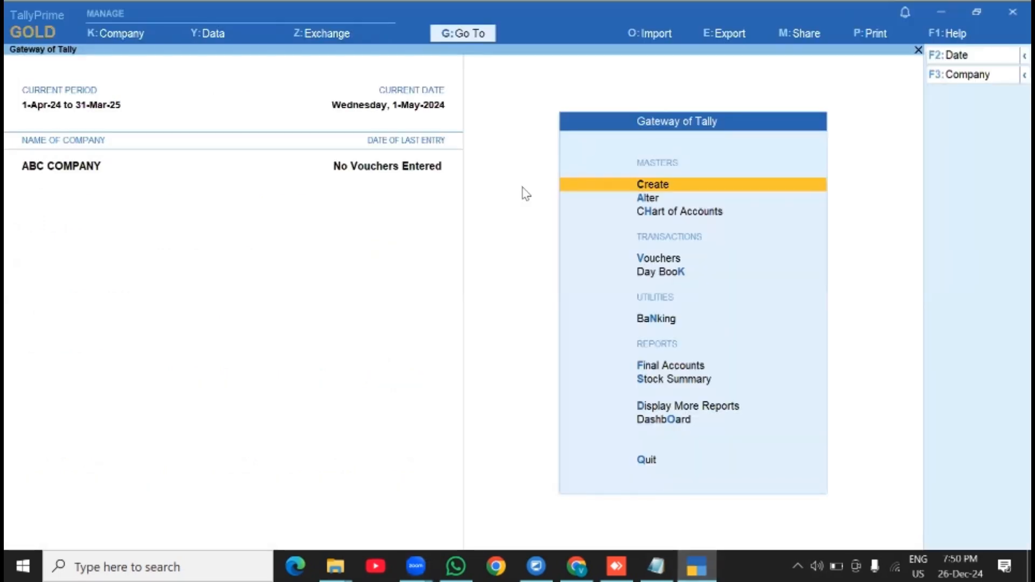
{"action": "key", "text": "Return"}
{"action": "key", "text": "Down"}
{"action": "key", "text": "Down"}
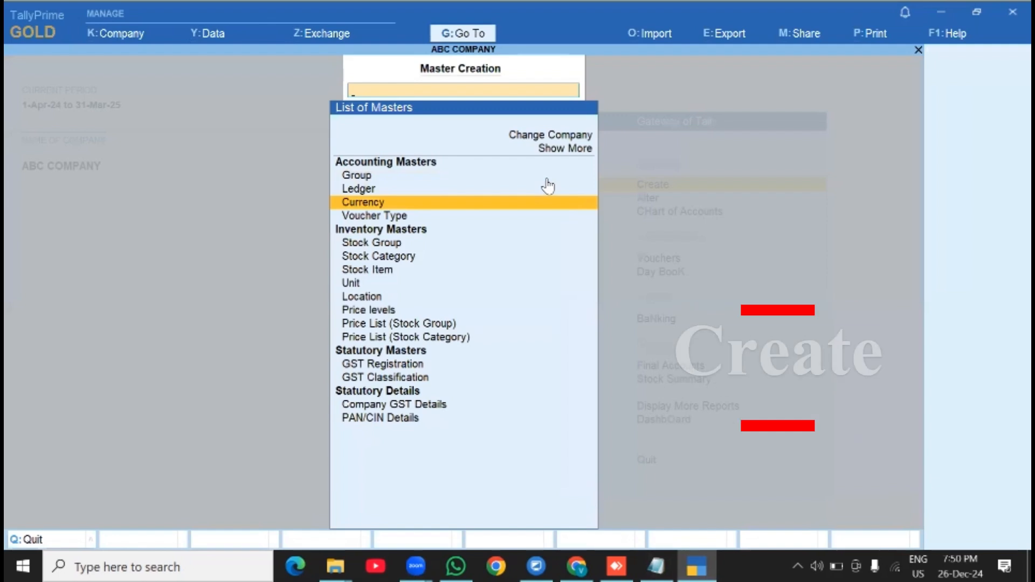
{"action": "key", "text": "Down"}
{"action": "key", "text": "Down"}
{"action": "key", "text": "Up"}
{"action": "key", "text": "Return"}
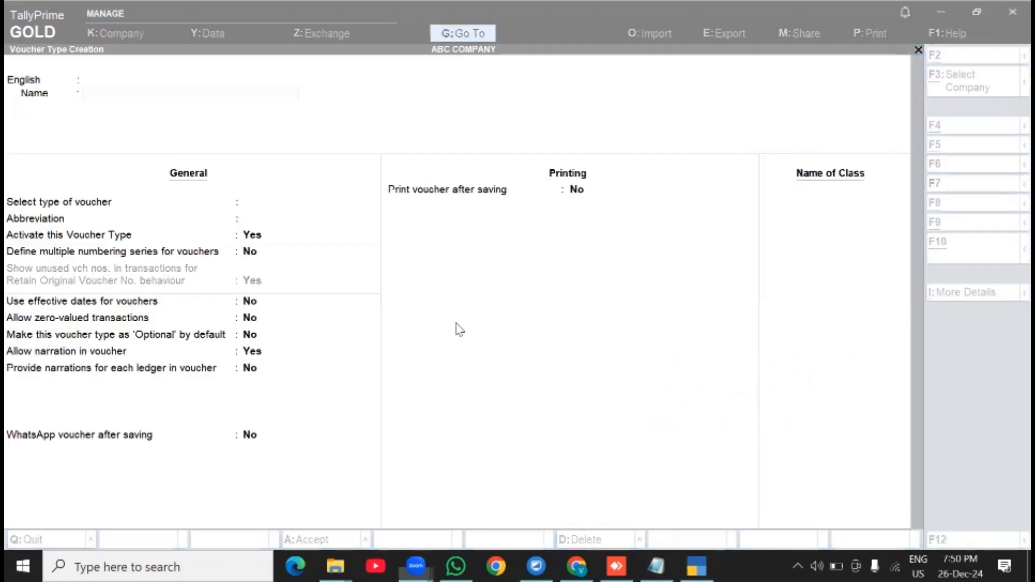
Copy "Colgate purchase" from the Notepad notes and enter it in TallyPrime as the new voucher type's name.
{"action": "key", "text": "alt+Tab"}
{"action": "key", "text": "alt+Tab"}
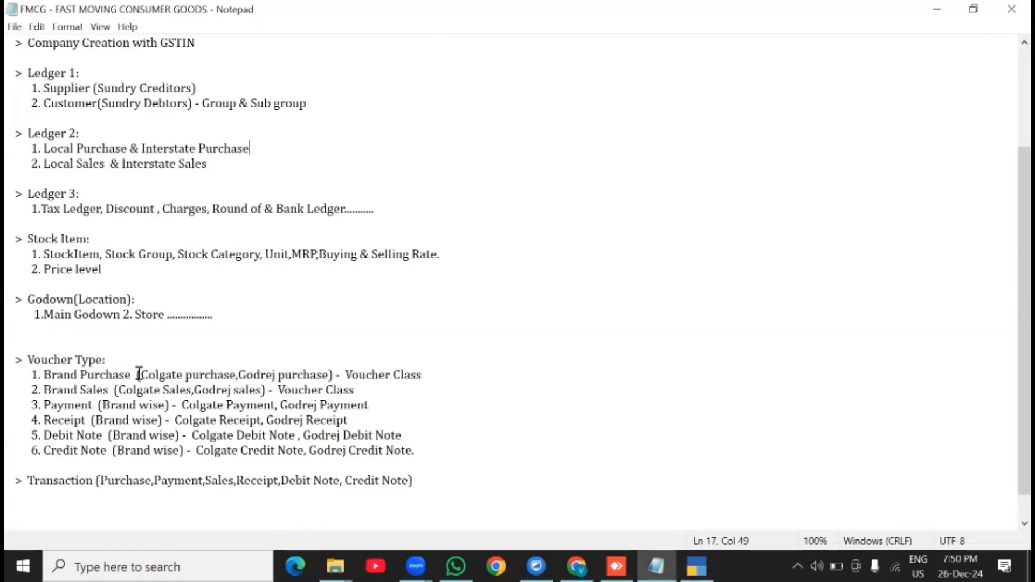
{"action": "left_click_drag", "start_coordinate": [148, 374], "coordinate": [236, 372]}
{"action": "left_click", "coordinate": [180, 350]}
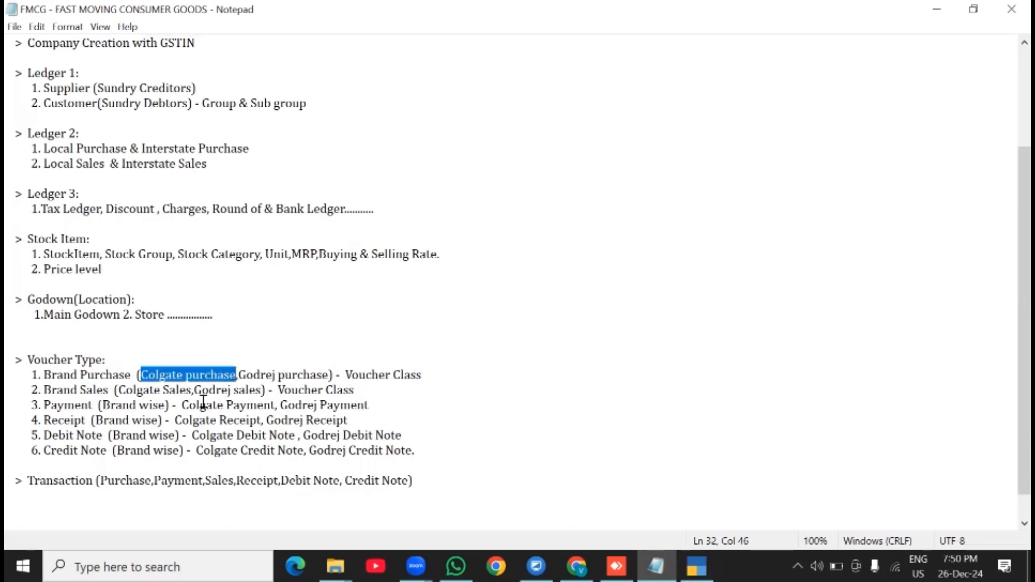
{"action": "key", "text": "alt+Tab"}
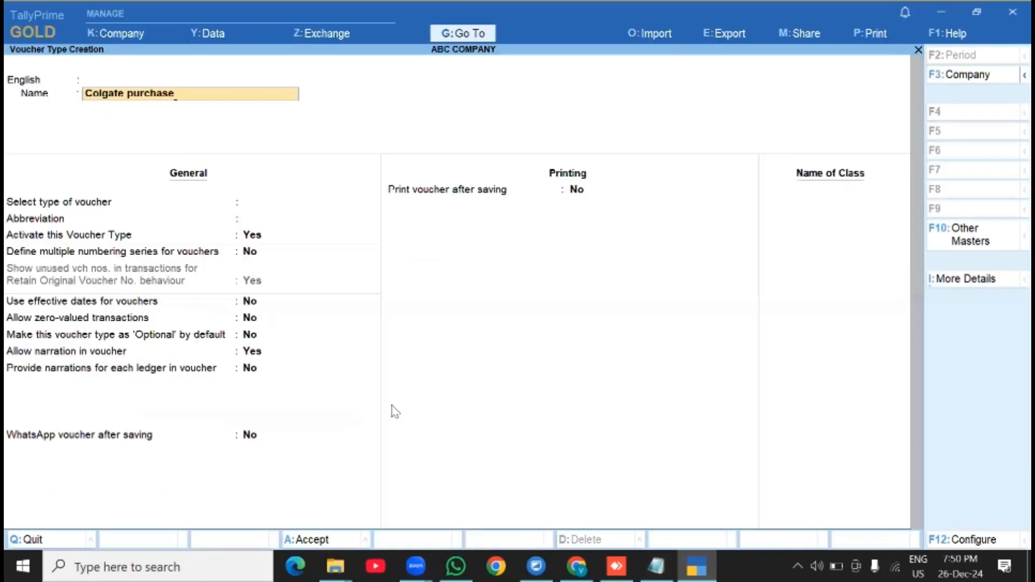
{"action": "key", "text": "Return"}
Set the type of voucher to Purchase and keep its default abbreviation.
{"action": "key", "text": "Return"}
{"action": "key", "text": "Return"}
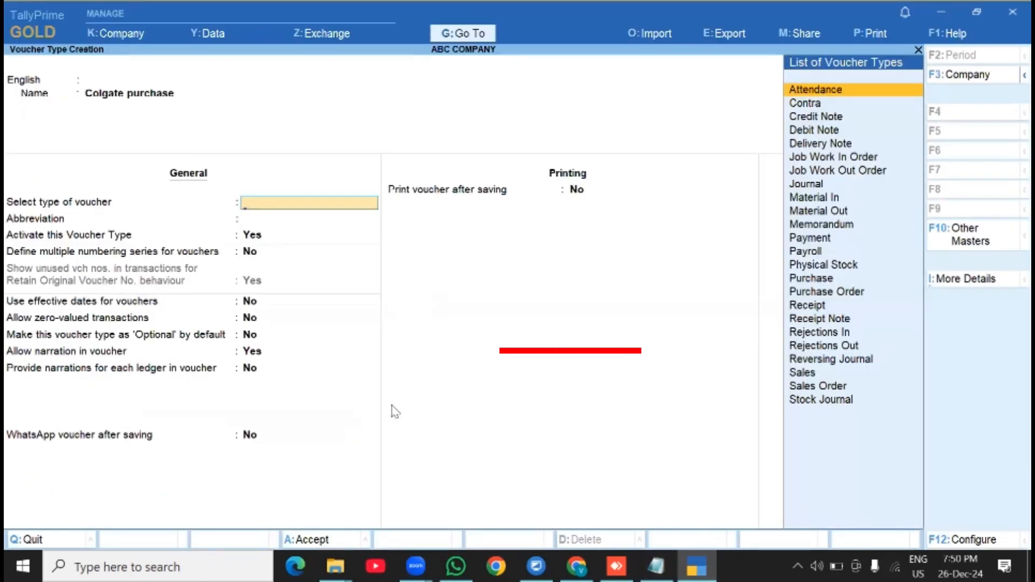
{"action": "type", "text": "Pur"}
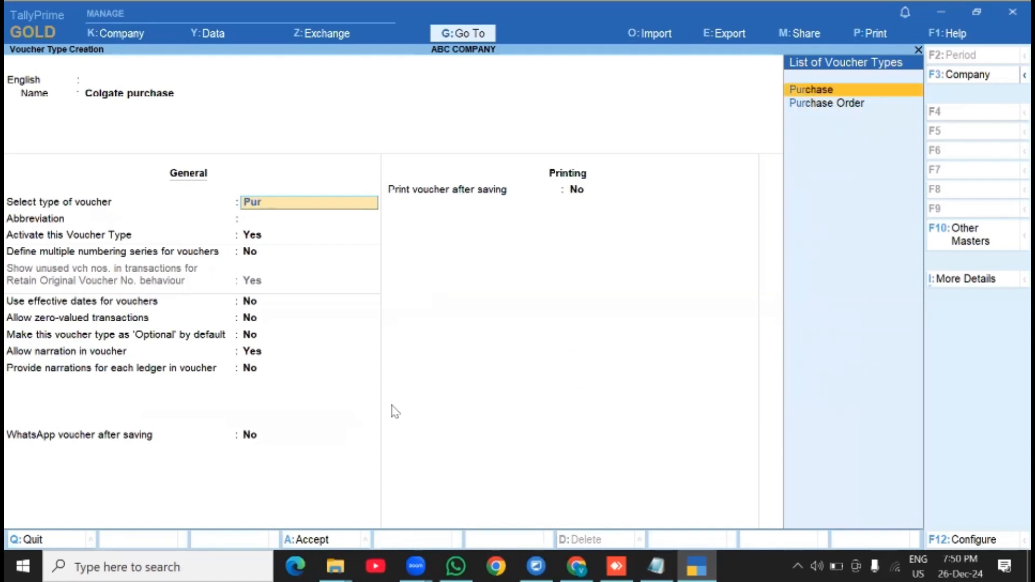
{"action": "key", "text": "Return"}
{"action": "key", "text": "Return"}
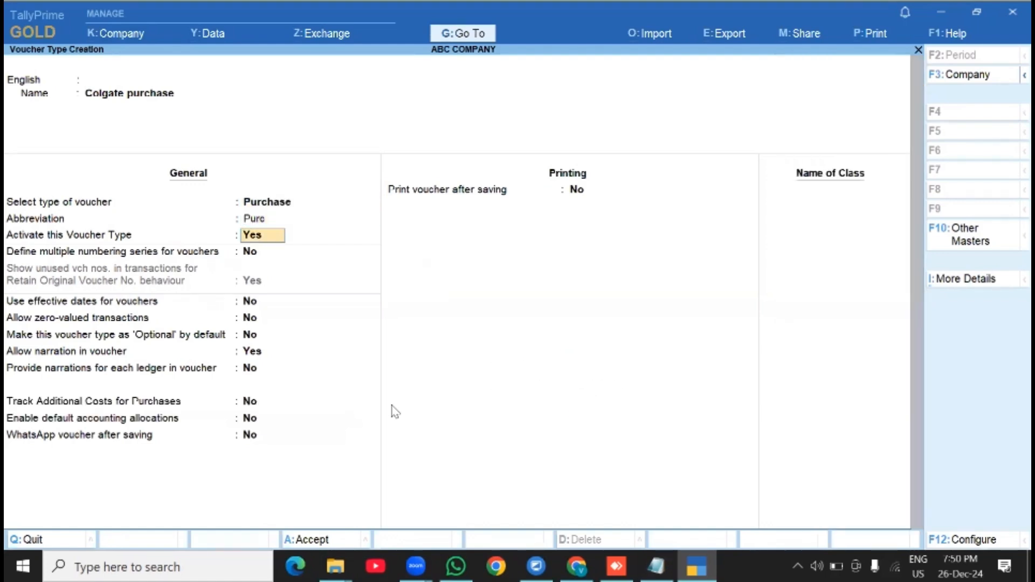
Accept the default general and printing options for the voucher type, proceeding to the class name.
{"action": "key", "text": "Return"}
{"action": "key", "text": "Return"}
{"action": "key", "text": "Return"}
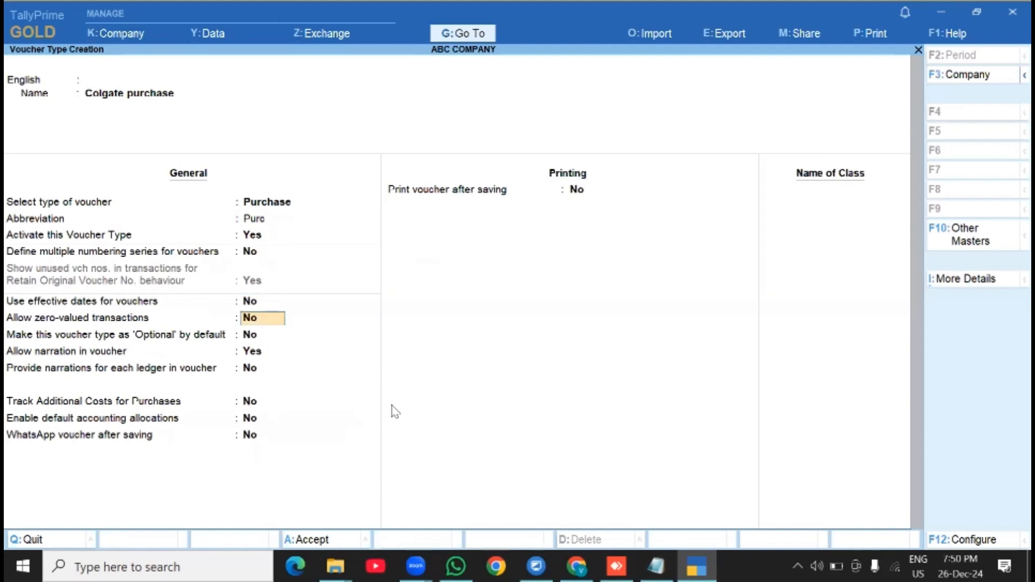
{"action": "key", "text": "Return"}
{"action": "key", "text": "Return"}
{"action": "key", "text": "Return"}
{"action": "key", "text": "Return"}
{"action": "key", "text": "Return"}
{"action": "key", "text": "Return"}
{"action": "key", "text": "Return"}
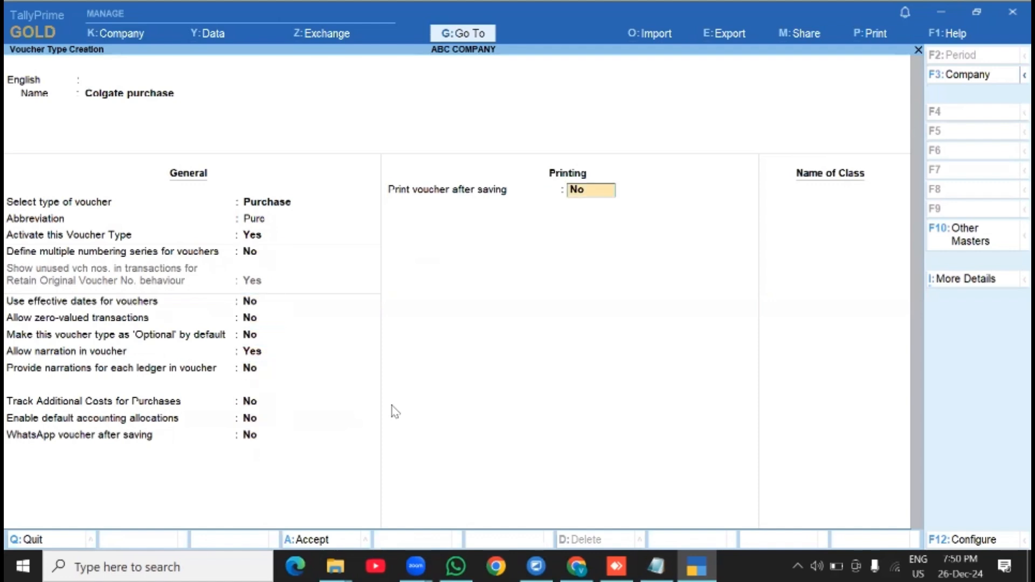
{"action": "key", "text": "Return"}
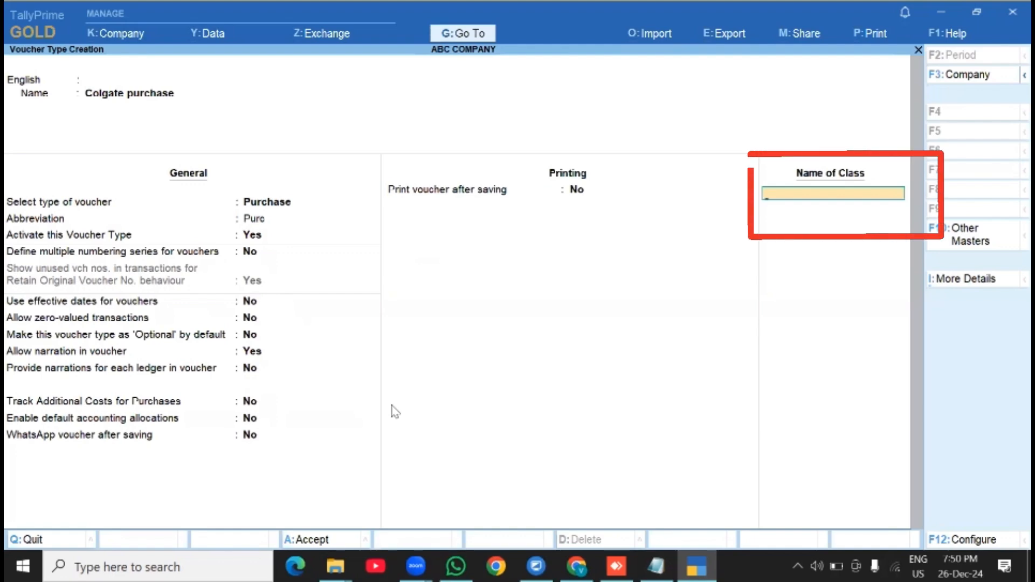
Add a voucher class named Local Purchase without excluding or including any groups.
{"action": "type", "text": "Lo"}
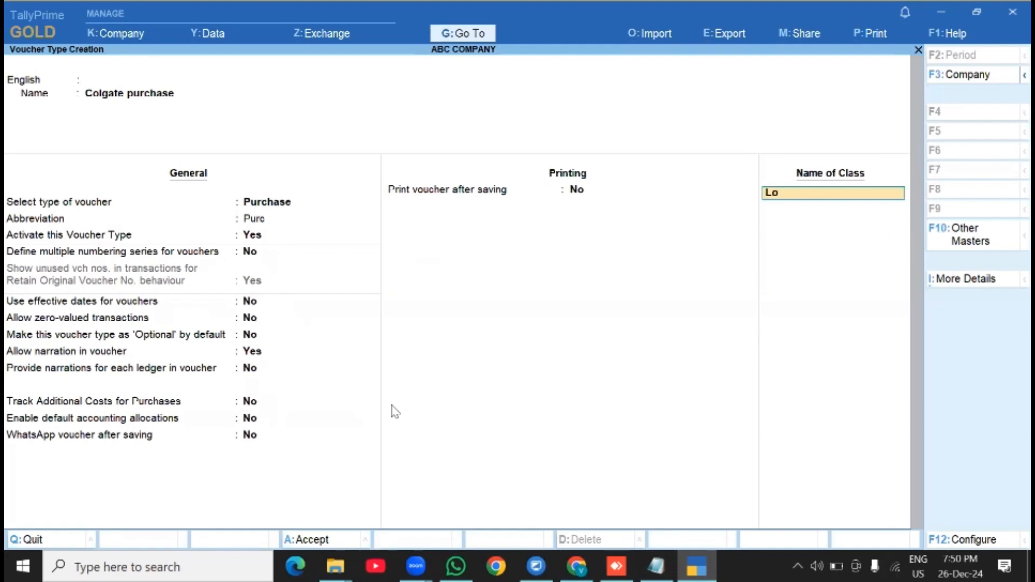
{"action": "type", "text": "cal Purchase"}
{"action": "key", "text": "Return"}
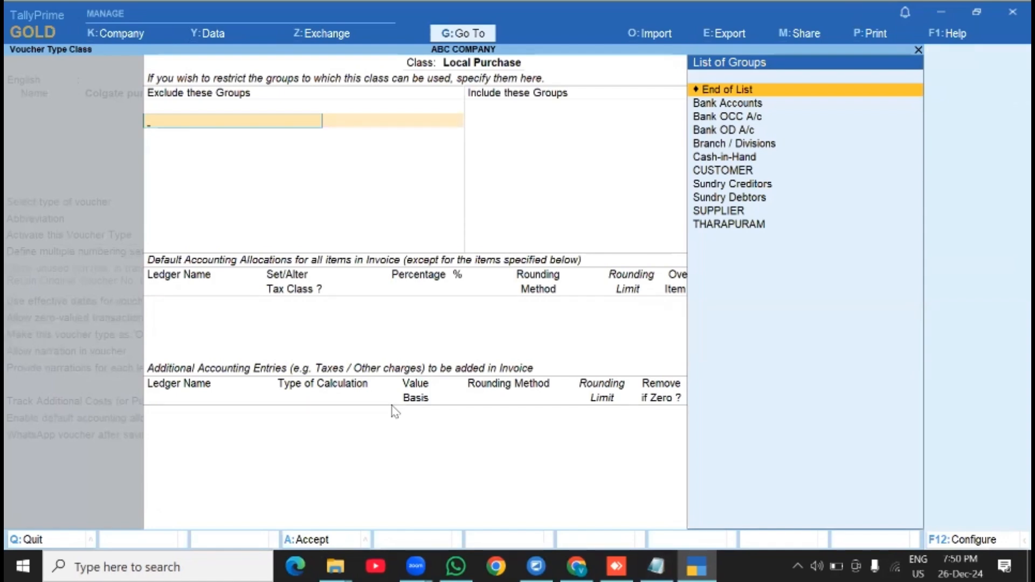
{"action": "key", "text": "Return"}
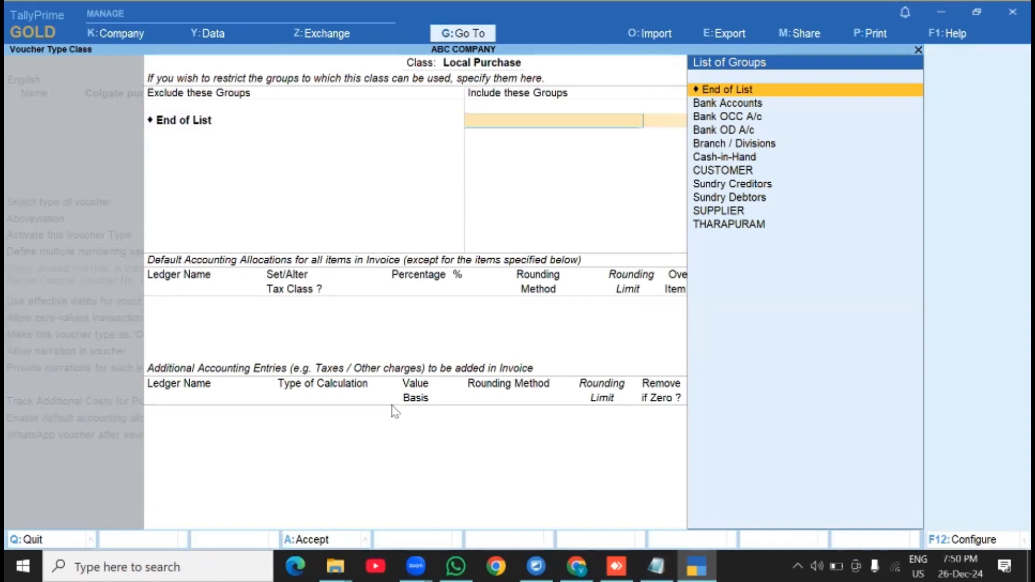
{"action": "key", "text": "Return"}
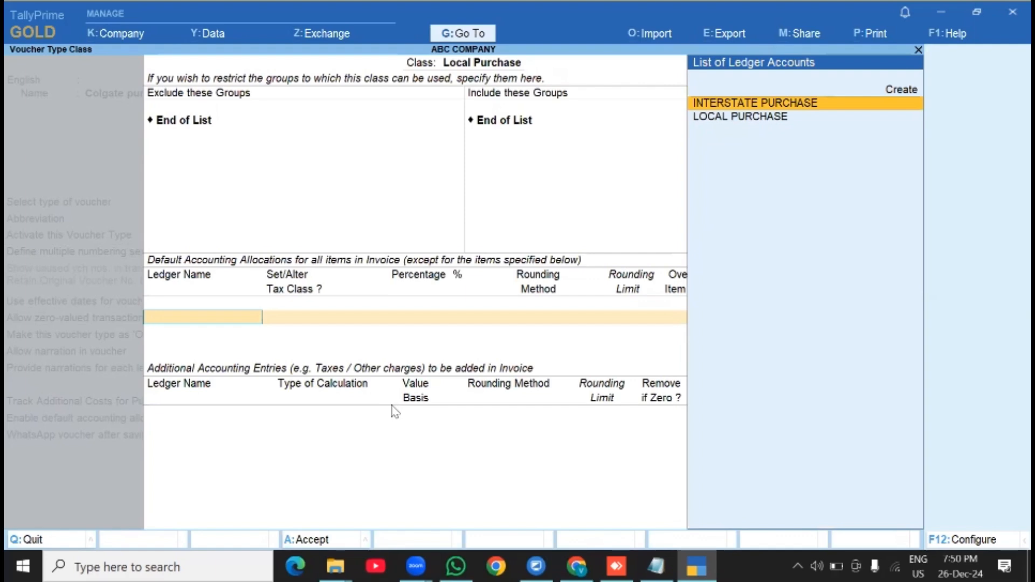
Choose the LOCAL PURCHASE ledger as the class's default accounting allocation for all items.
{"action": "key", "text": "Down"}
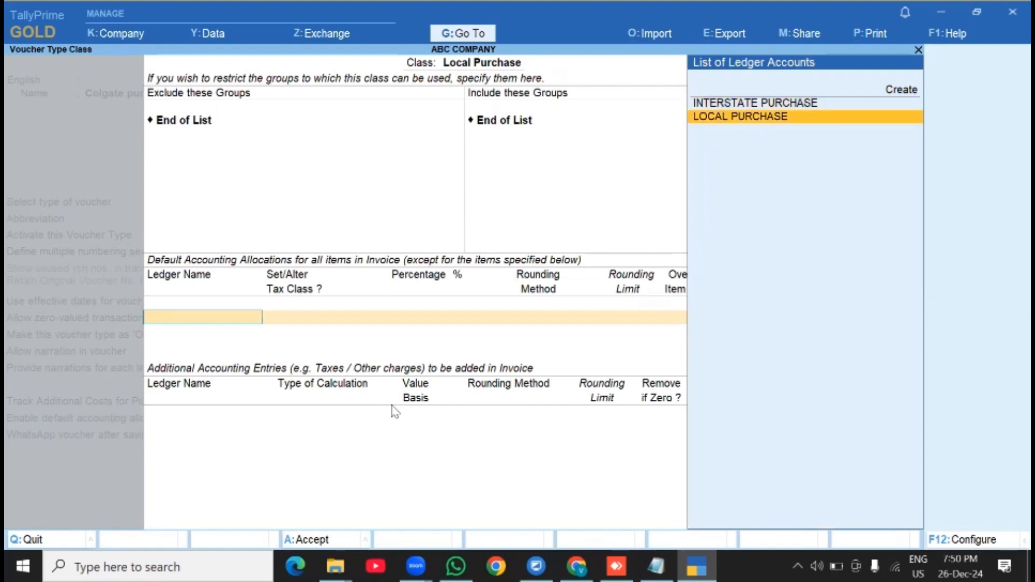
{"action": "key", "text": "Return"}
{"action": "key", "text": "BackSpace"}
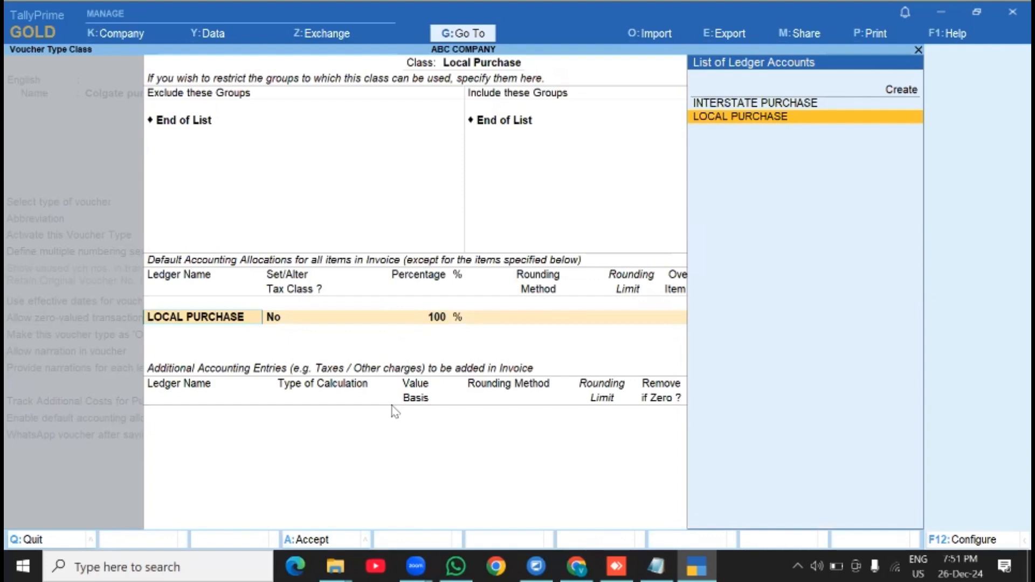
{"action": "key", "text": "Return"}
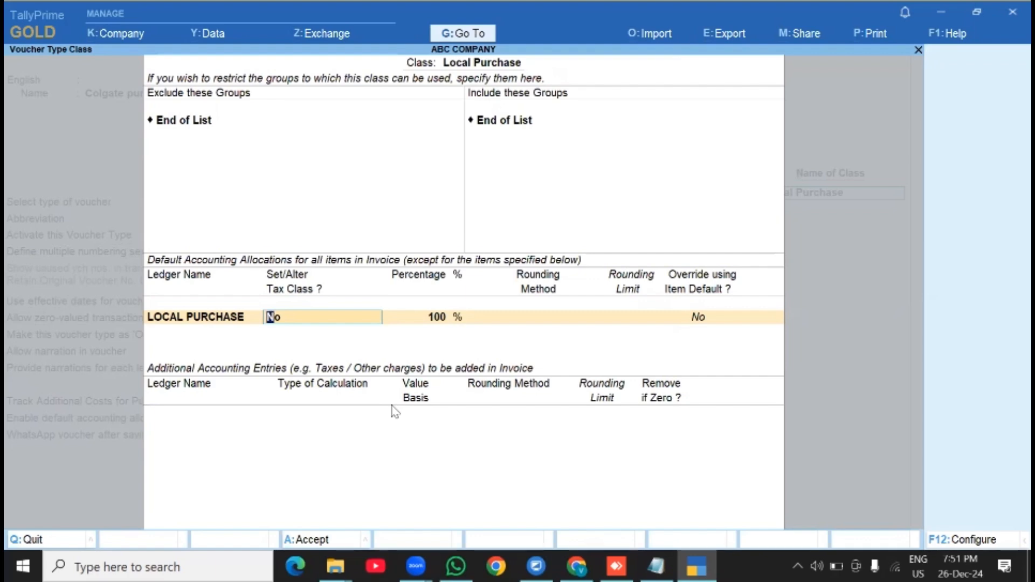
Enable the tax class for LOCAL PURCHASE with GST classification Local Purchase - Taxable, keeping 100% allocation and no item-default override.
{"action": "type", "text": "y"}
{"action": "key", "text": "Return"}
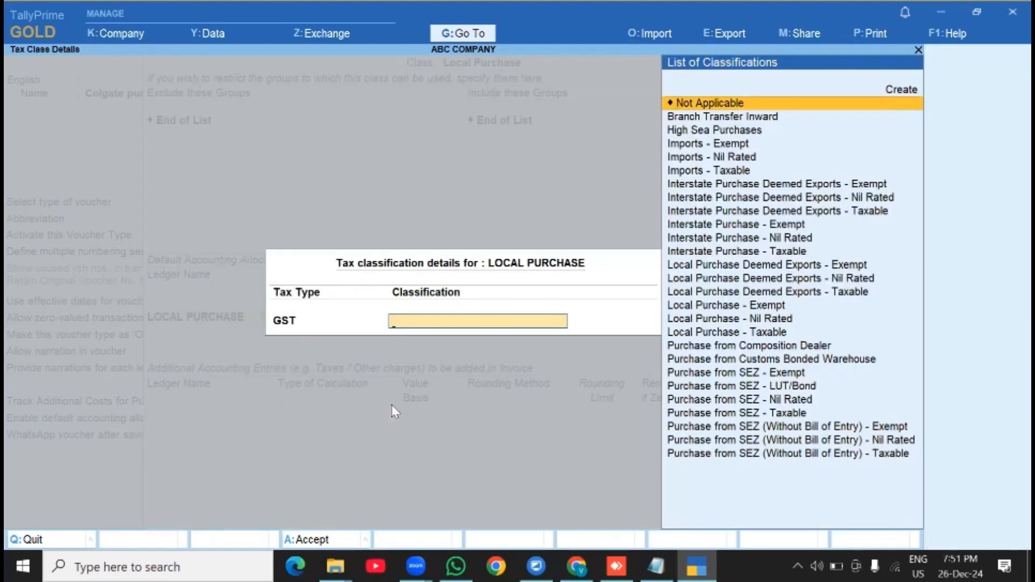
{"action": "key", "text": "Down"}
{"action": "key", "text": "Down"}
{"action": "key", "text": "Down"}
{"action": "key", "text": "Down"}
{"action": "key", "text": "Down"}
{"action": "key", "text": "Down"}
{"action": "key", "text": "Down"}
{"action": "key", "text": "Down"}
{"action": "key", "text": "Down"}
{"action": "key", "text": "Down"}
{"action": "key", "text": "Down"}
{"action": "key", "text": "Down"}
{"action": "key", "text": "Down"}
{"action": "key", "text": "Down"}
{"action": "key", "text": "Down"}
{"action": "key", "text": "Down"}
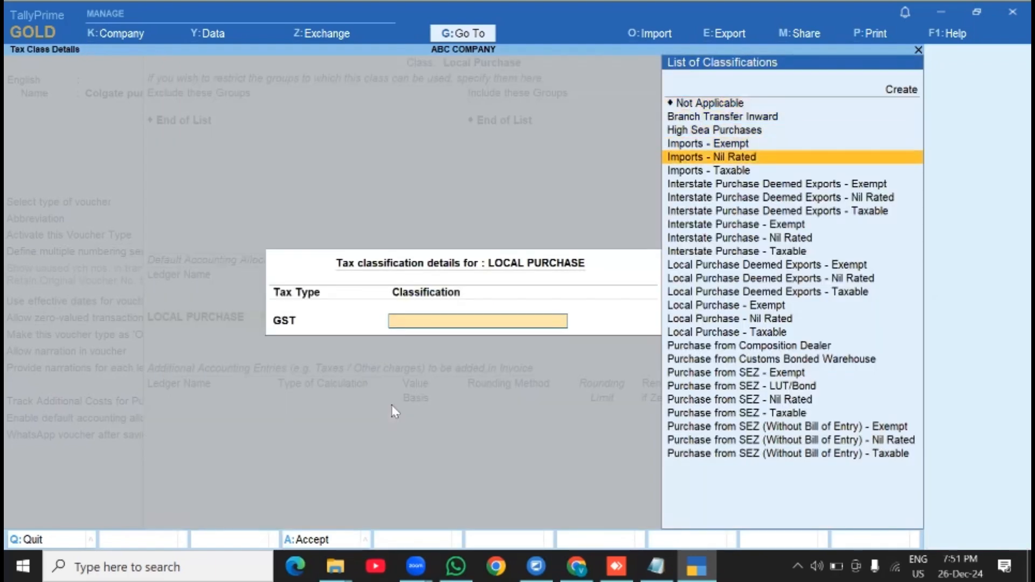
{"action": "key", "text": "Down"}
{"action": "key", "text": "Return"}
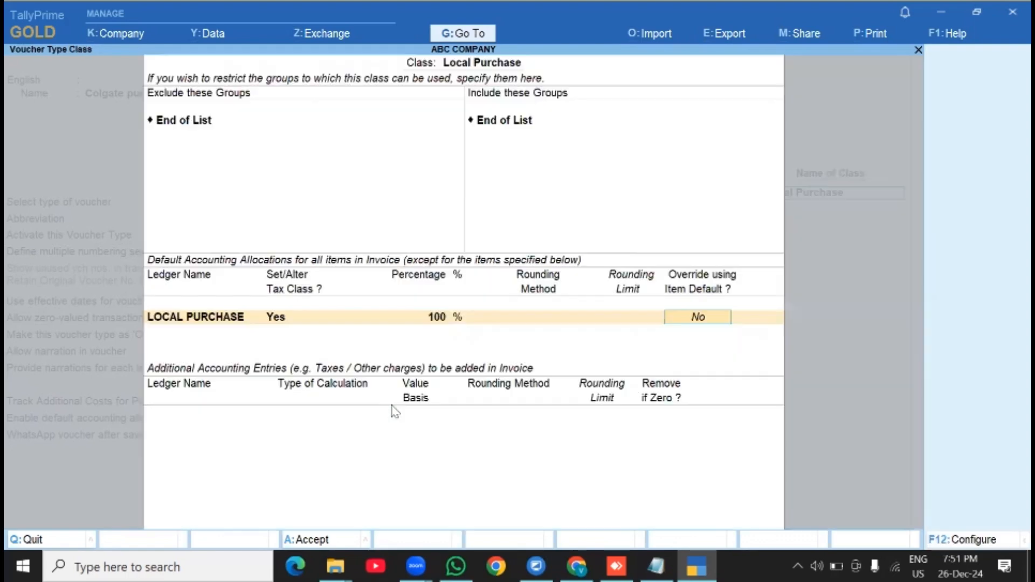
{"action": "key", "text": "Return"}
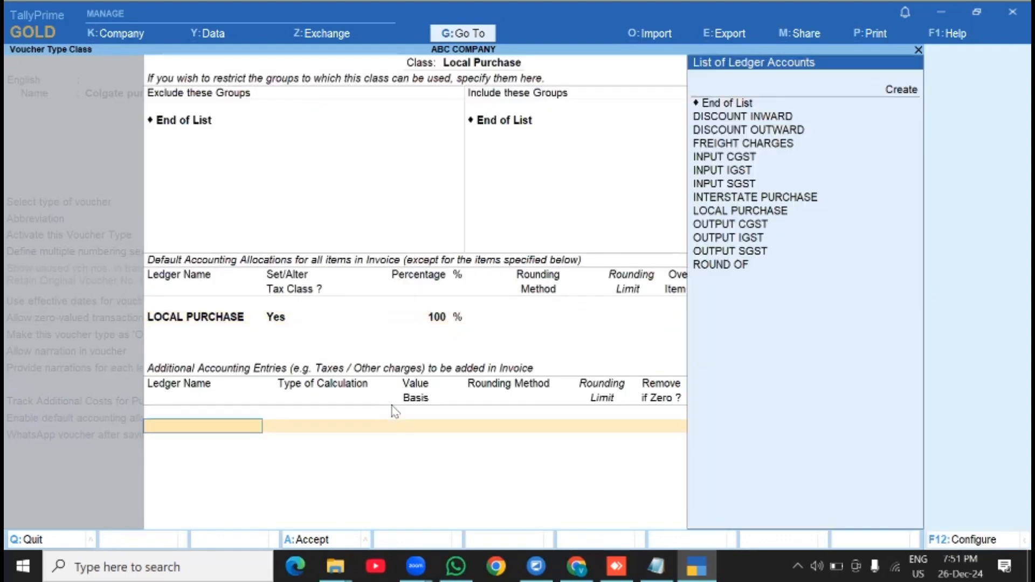
Add the INPUT CGST ledger to the class's additional accounting entries, keeping removal if zero set to Yes.
{"action": "key", "text": "Down"}
{"action": "key", "text": "Down"}
{"action": "key", "text": "Down"}
{"action": "key", "text": "Down"}
{"action": "key", "text": "Down"}
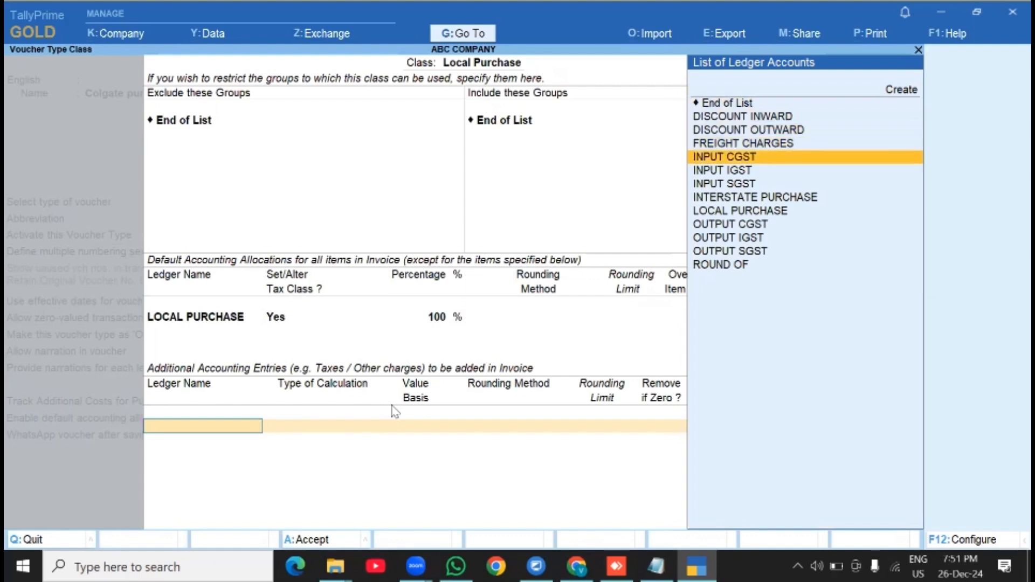
{"action": "key", "text": "Return"}
{"action": "key", "text": "Return"}
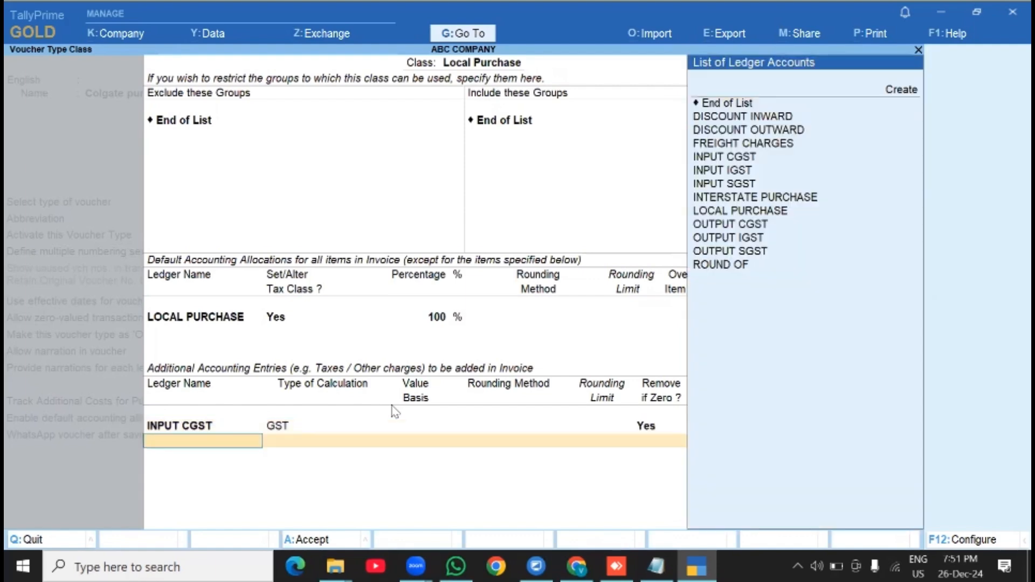
Add the INPUT SGST ledger as the second additional accounting entry, keeping removal if zero set to Yes.
{"action": "key", "text": "Down"}
{"action": "key", "text": "Down"}
{"action": "key", "text": "Down"}
{"action": "key", "text": "Down"}
{"action": "key", "text": "Down"}
{"action": "key", "text": "Down"}
{"action": "key", "text": "Down"}
{"action": "key", "text": "Down"}
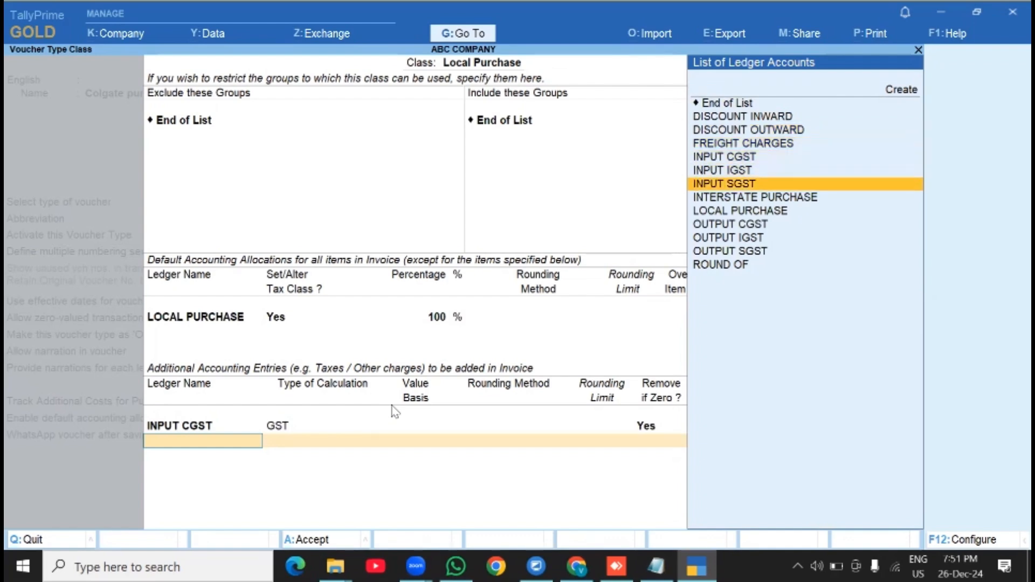
{"action": "key", "text": "Return"}
{"action": "key", "text": "Return"}
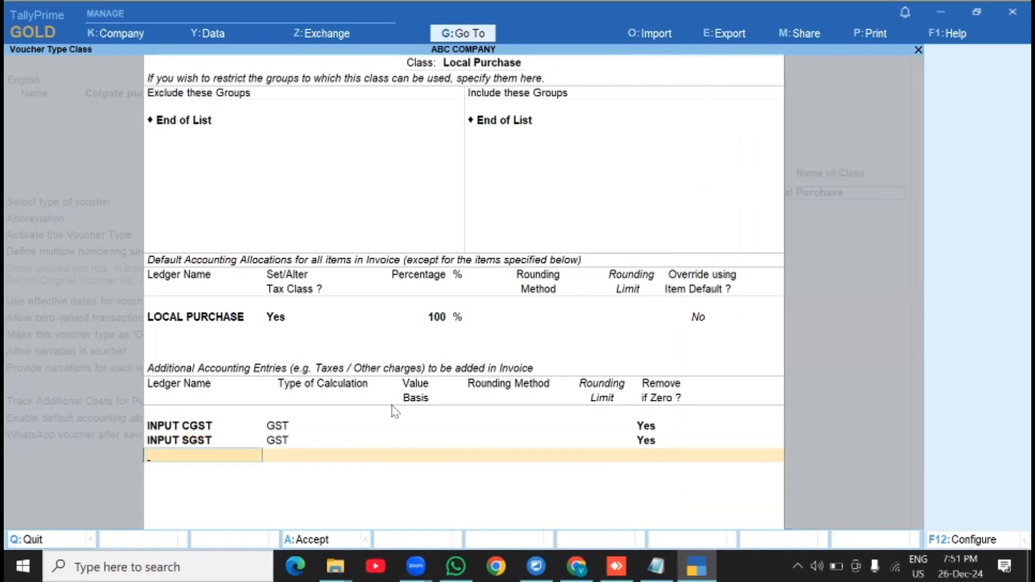
Choose the FREIGHT CHARGES ledger as the third additional accounting entry of the Local Purchase class.
{"action": "key", "text": "Down"}
{"action": "key", "text": "Down"}
{"action": "key", "text": "Down"}
{"action": "key", "text": "Down"}
{"action": "key", "text": "Down"}
{"action": "key", "text": "Down"}
{"action": "key", "text": "Down"}
{"action": "key", "text": "Down"}
{"action": "key", "text": "Down"}
{"action": "key", "text": "Down"}
{"action": "key", "text": "Down"}
{"action": "key", "text": "Down"}
{"action": "key", "text": "Down"}
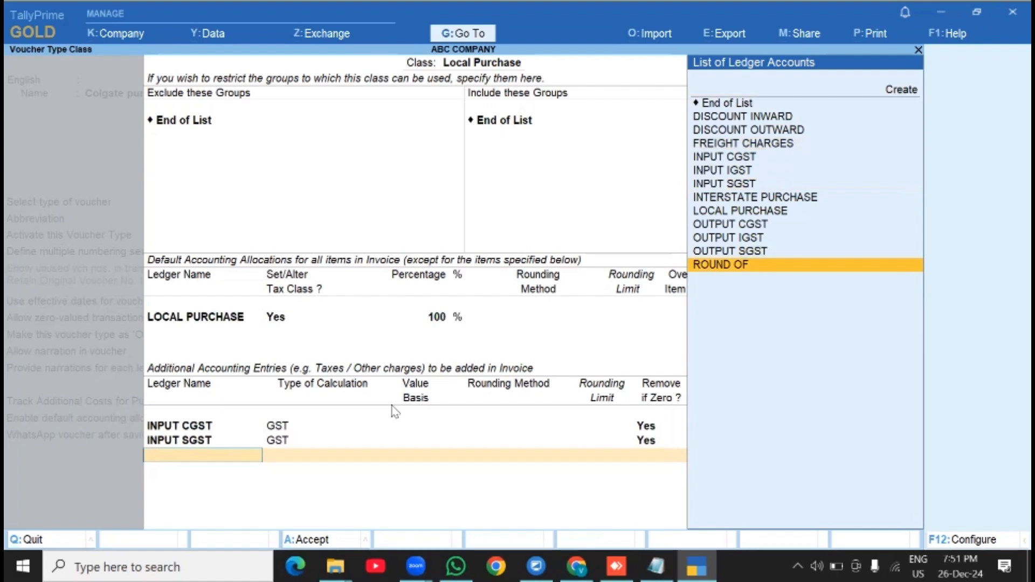
{"action": "key", "text": "Up"}
{"action": "key", "text": "Up"}
{"action": "key", "text": "Up"}
{"action": "key", "text": "Up"}
{"action": "key", "text": "Up"}
{"action": "key", "text": "Up"}
{"action": "key", "text": "Up"}
{"action": "key", "text": "Up"}
{"action": "key", "text": "Up"}
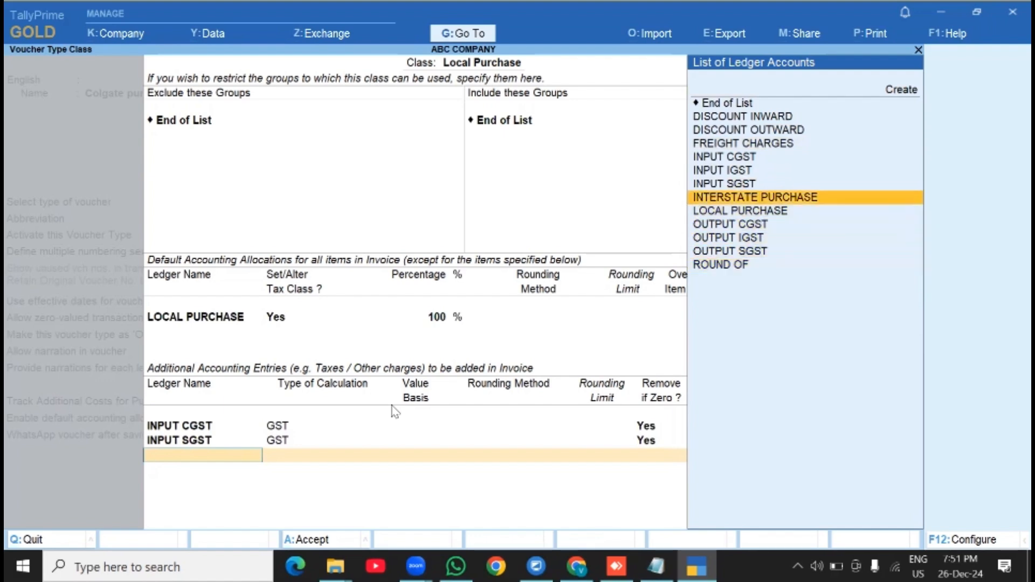
{"action": "key", "text": "Up"}
{"action": "key", "text": "Up"}
{"action": "key", "text": "Down"}
{"action": "key", "text": "Down"}
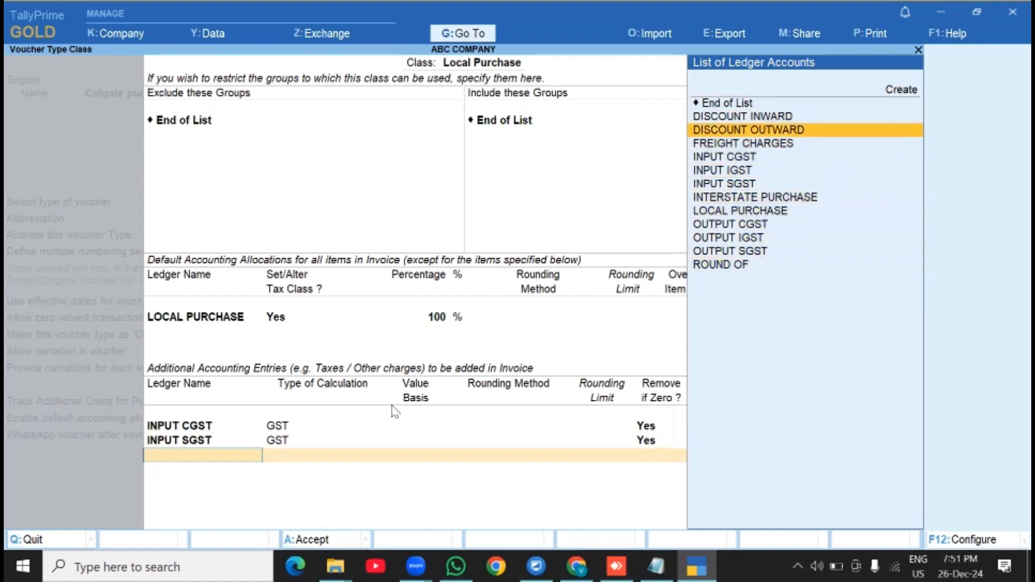
{"action": "key", "text": "Up"}
{"action": "key", "text": "Up"}
{"action": "key", "text": "Down"}
{"action": "key", "text": "Down"}
{"action": "key", "text": "Down"}
{"action": "key", "text": "Down"}
{"action": "key", "text": "Down"}
{"action": "key", "text": "Down"}
{"action": "key", "text": "Down"}
{"action": "key", "text": "Down"}
{"action": "key", "text": "Down"}
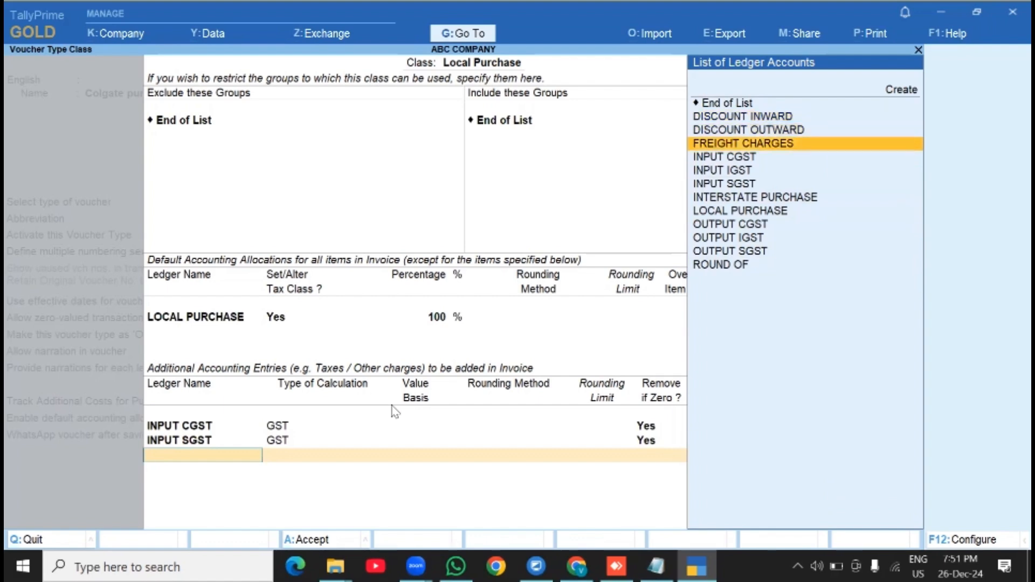
{"action": "key", "text": "Up"}
{"action": "key", "text": "Up"}
{"action": "key", "text": "Up"}
{"action": "key", "text": "Up"}
{"action": "key", "text": "Up"}
{"action": "key", "text": "Up"}
{"action": "key", "text": "Up"}
{"action": "key", "text": "Up"}
{"action": "key", "text": "Up"}
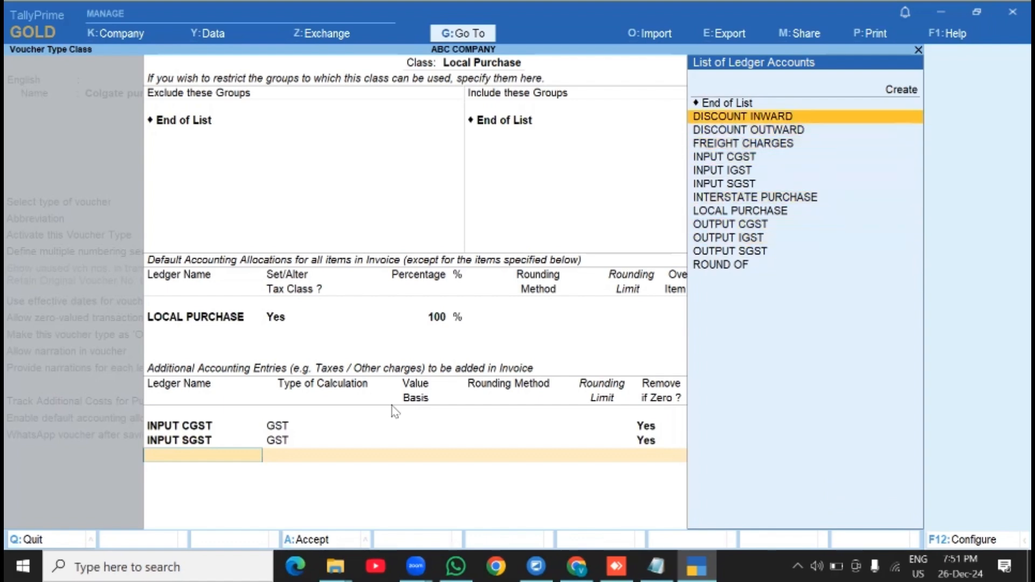
{"action": "key", "text": "Down"}
{"action": "key", "text": "Down"}
{"action": "key", "text": "Return"}
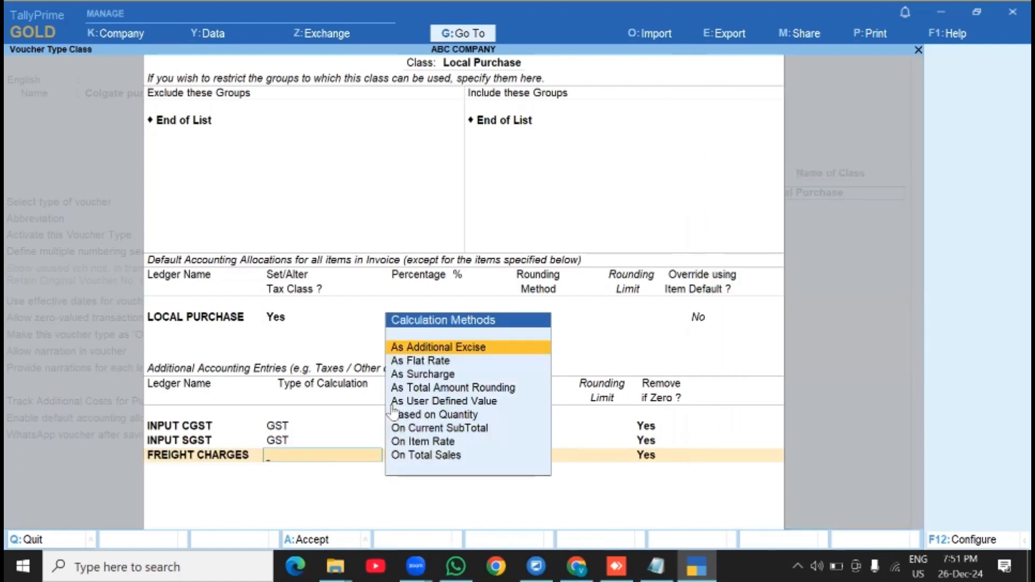
Set the FREIGHT CHARGES calculation type to As User Defined Value, keeping removal if zero set to Yes.
{"action": "key", "text": "Down"}
{"action": "key", "text": "Down"}
{"action": "key", "text": "Up"}
{"action": "key", "text": "Up"}
{"action": "key", "text": "Down"}
{"action": "key", "text": "Down"}
{"action": "key", "text": "Down"}
{"action": "key", "text": "Down"}
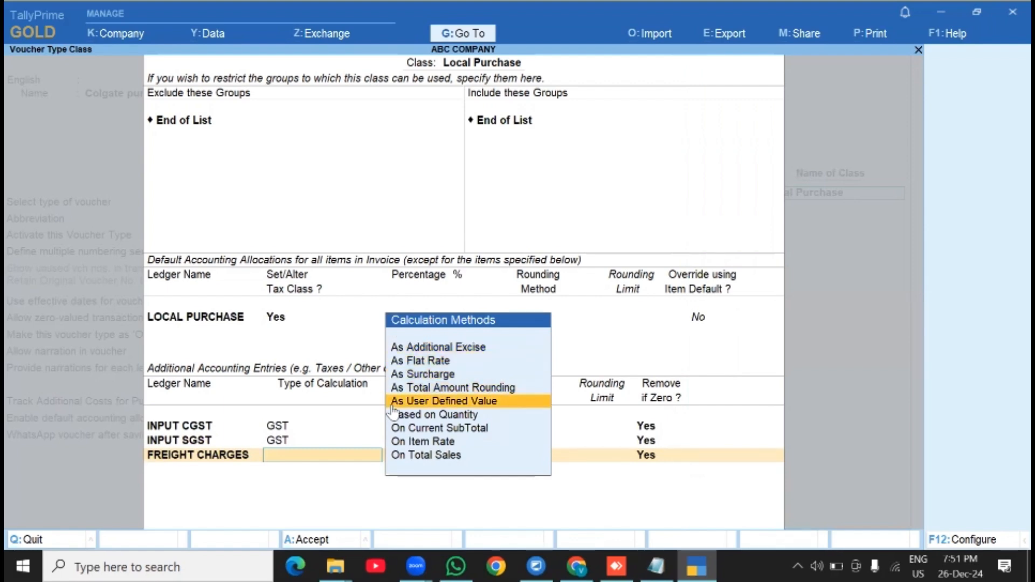
{"action": "key", "text": "Return"}
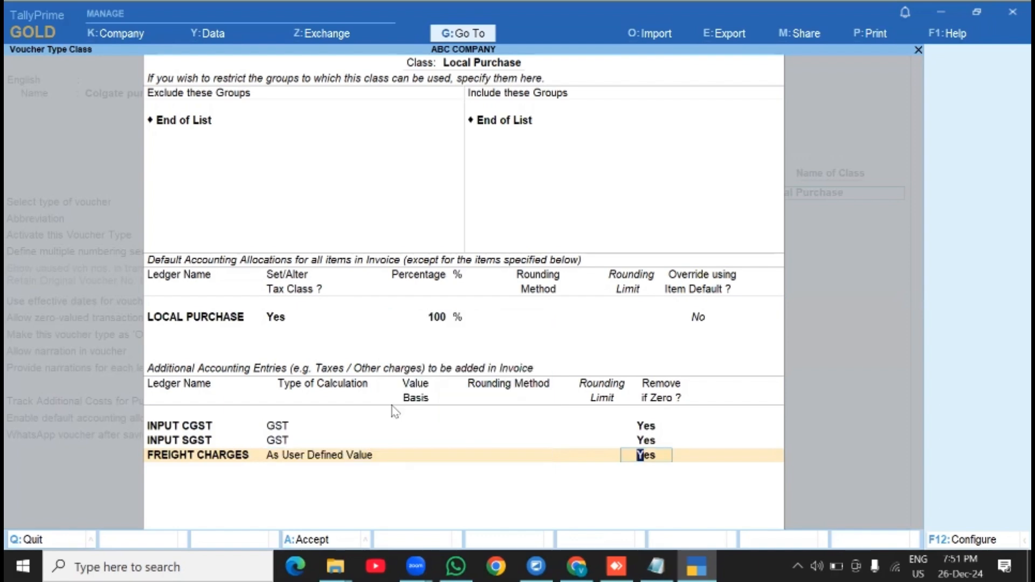
{"action": "key", "text": "Return"}
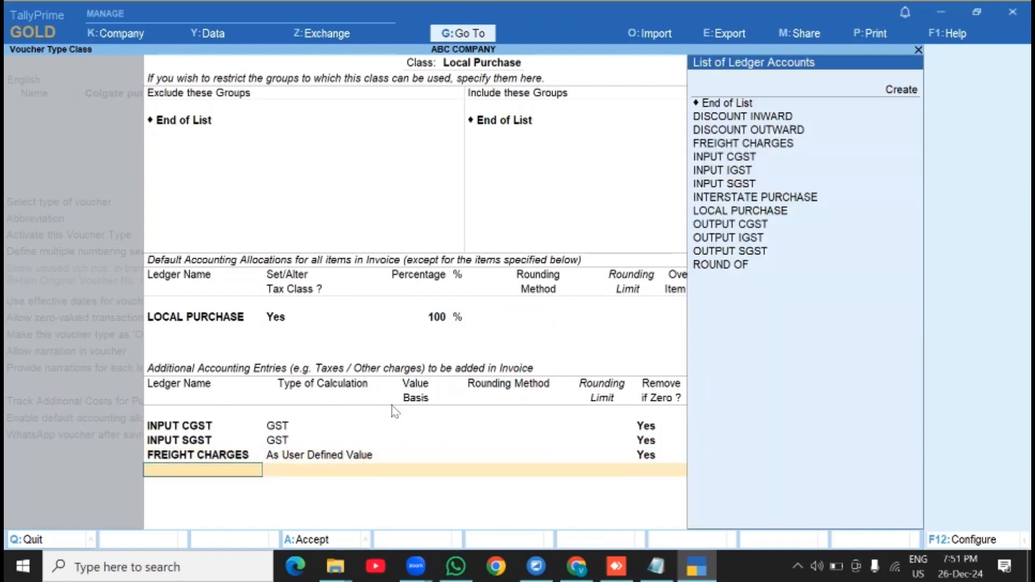
Choose the ROUND OF ledger as the fourth additional accounting entry of the Local Purchase class.
{"action": "key", "text": "Down"}
{"action": "key", "text": "Down"}
{"action": "key", "text": "Down"}
{"action": "key", "text": "Down"}
{"action": "key", "text": "Down"}
{"action": "key", "text": "Down"}
{"action": "key", "text": "Down"}
{"action": "key", "text": "Down"}
{"action": "key", "text": "Down"}
{"action": "key", "text": "Down"}
{"action": "key", "text": "Down"}
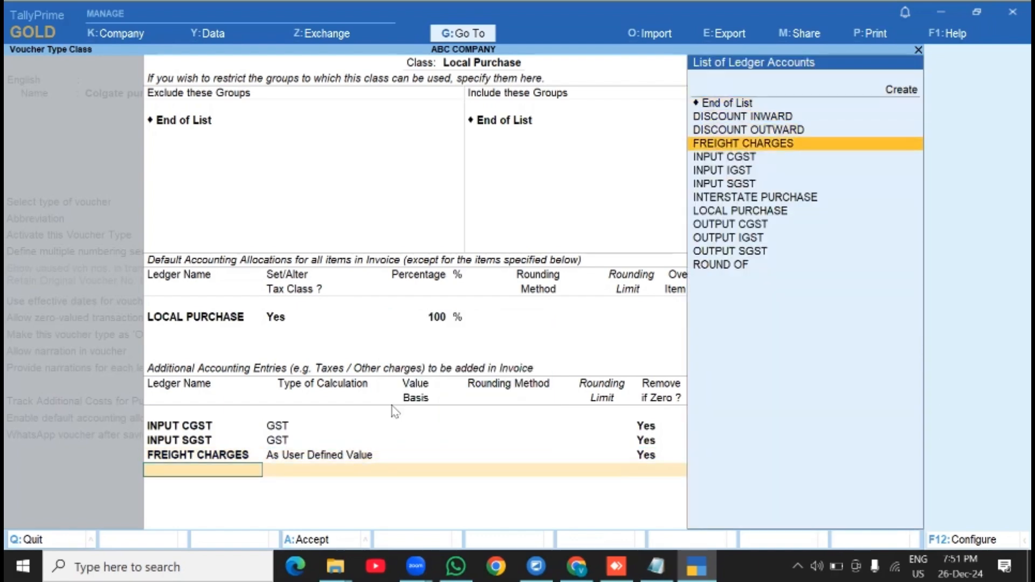
{"action": "key", "text": "Down"}
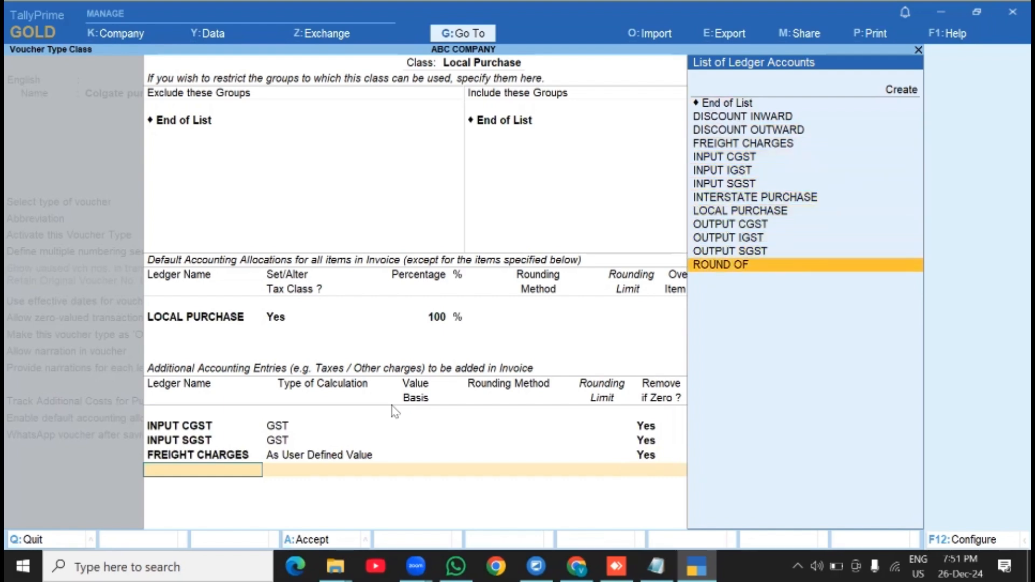
{"action": "key", "text": "Return"}
Set the calculation type of the ROUND OF entry to As Total Amount Rounding.
{"action": "key", "text": "Return"}
{"action": "key", "text": "BackSpace"}
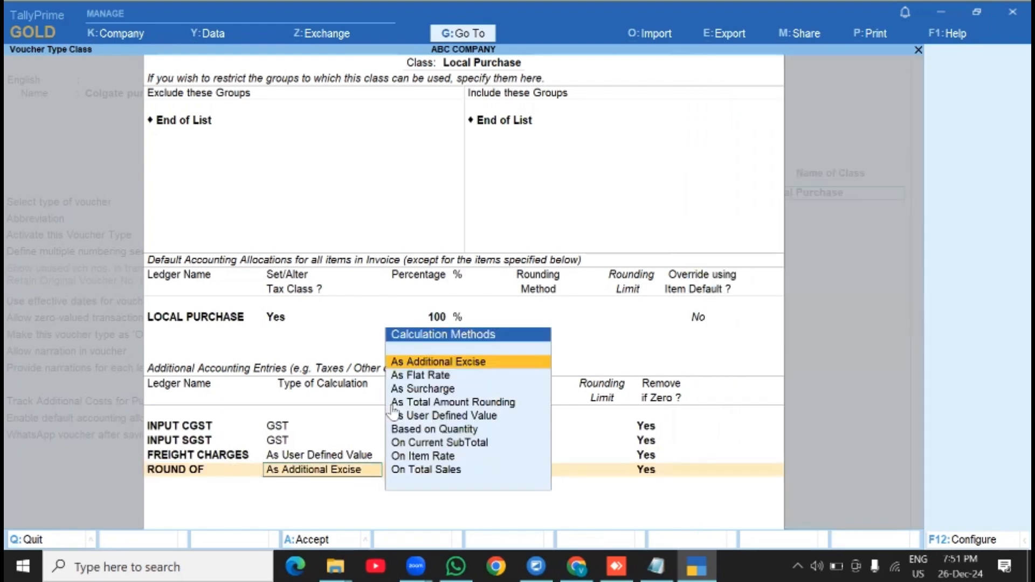
{"action": "key", "text": "Down"}
{"action": "key", "text": "Down"}
{"action": "key", "text": "Down"}
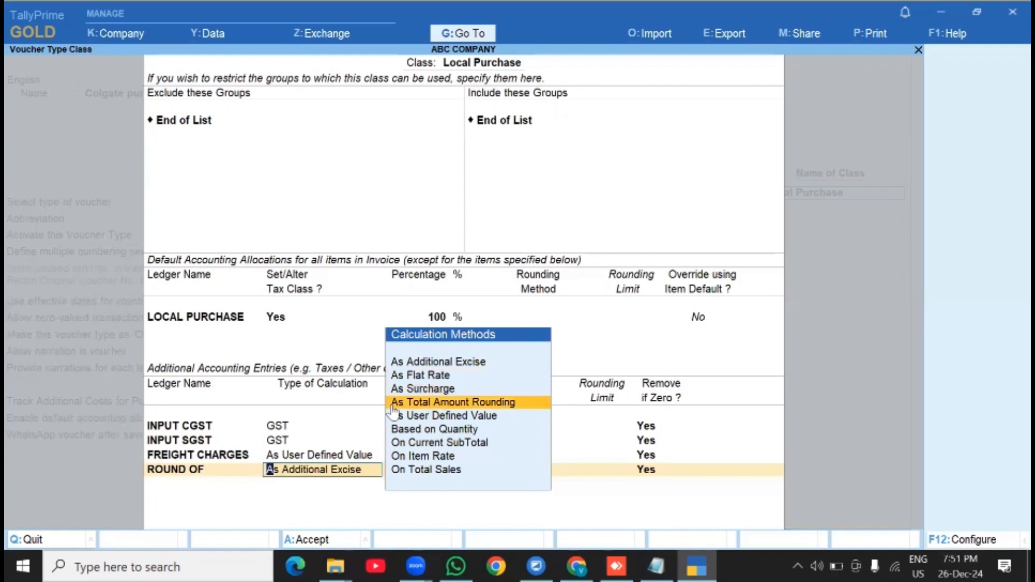
{"action": "left_click", "coordinate": [393, 406]}
Give the ROUND OF entry Normal Rounding with a limit of 1 and finish the Local Purchase class.
{"action": "key", "text": "Down"}
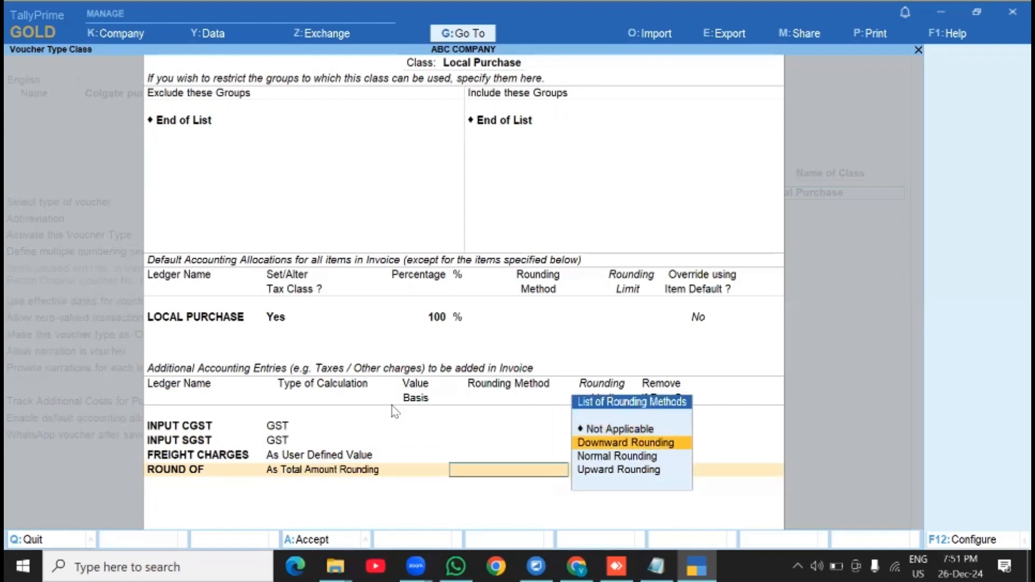
{"action": "key", "text": "Down"}
{"action": "key", "text": "Return"}
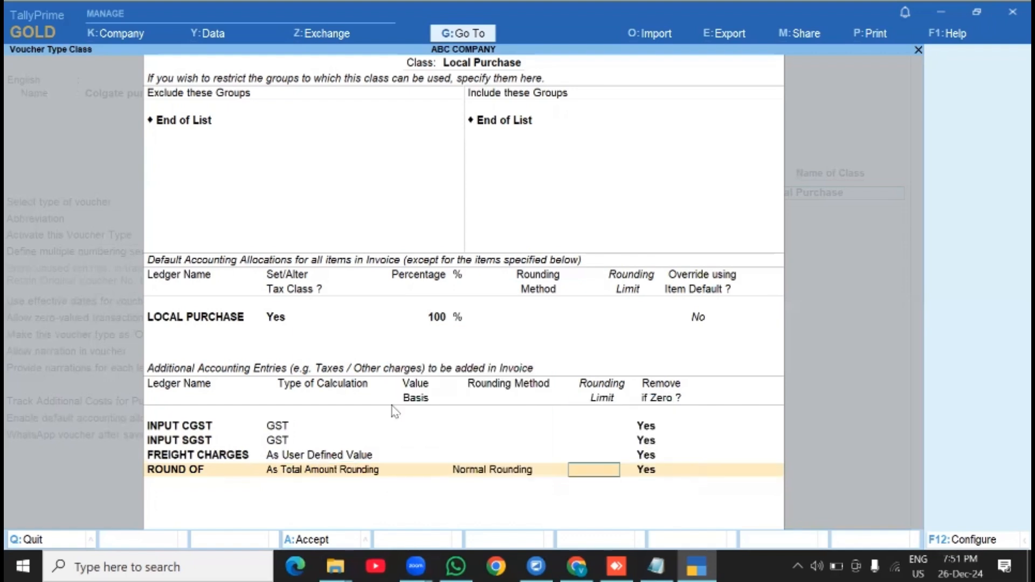
{"action": "key", "text": "Return"}
{"action": "key", "text": "Return"}
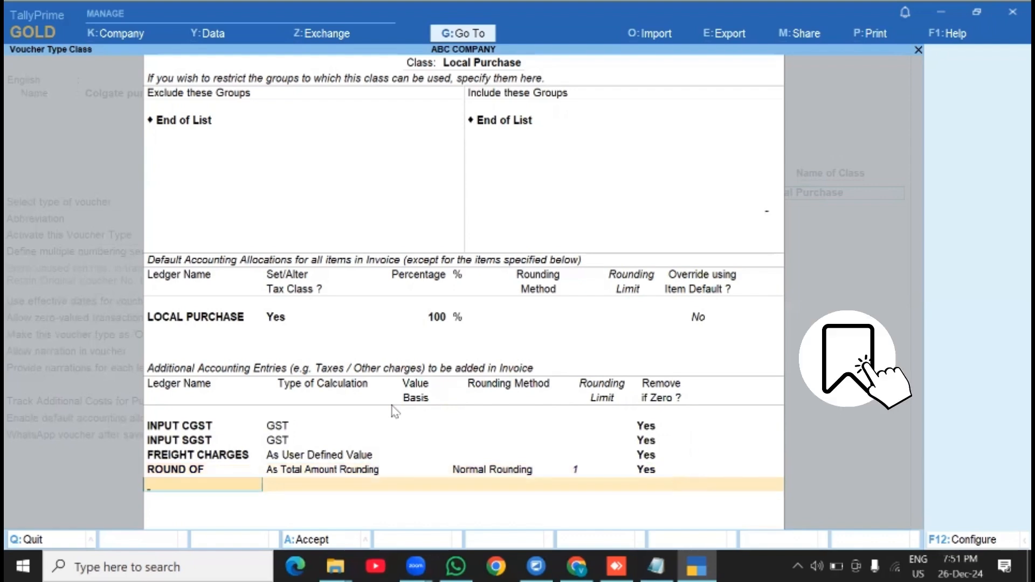
{"action": "key", "text": "Return"}
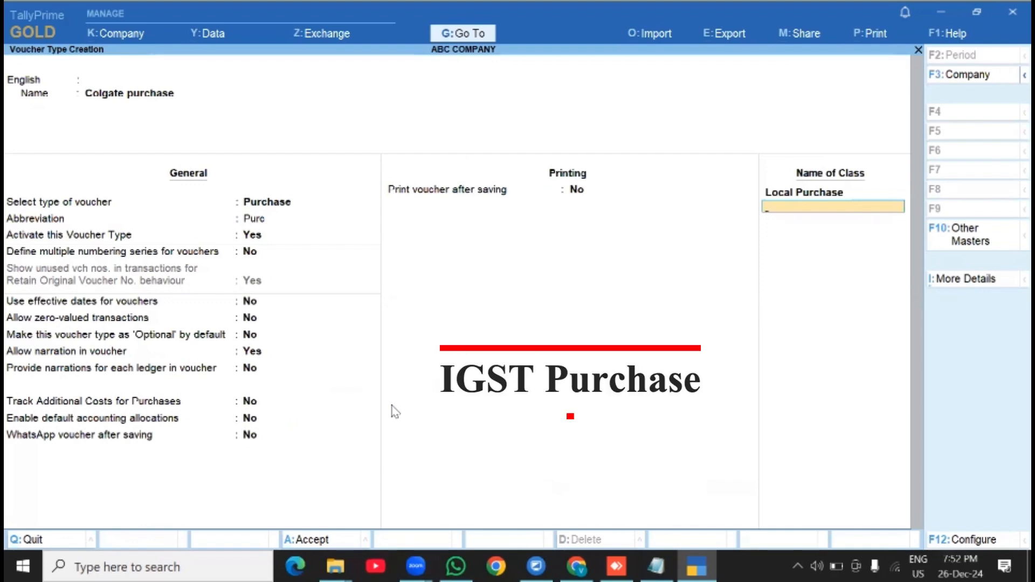
Add a second class named Igst Purchase to the voucher type, without excluding or including any groups.
{"action": "type", "text": "Igst Purchase"}
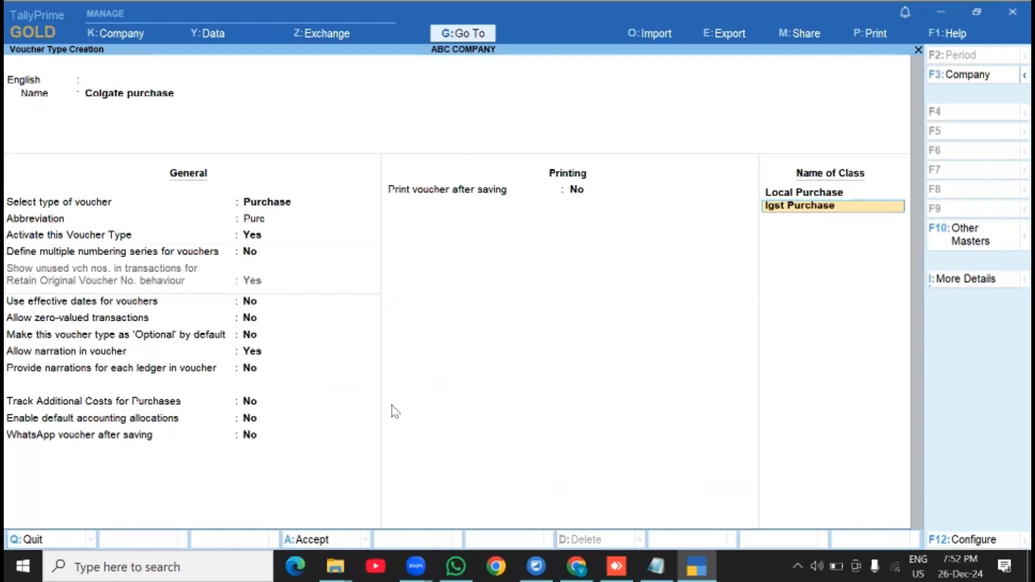
{"action": "key", "text": "Return"}
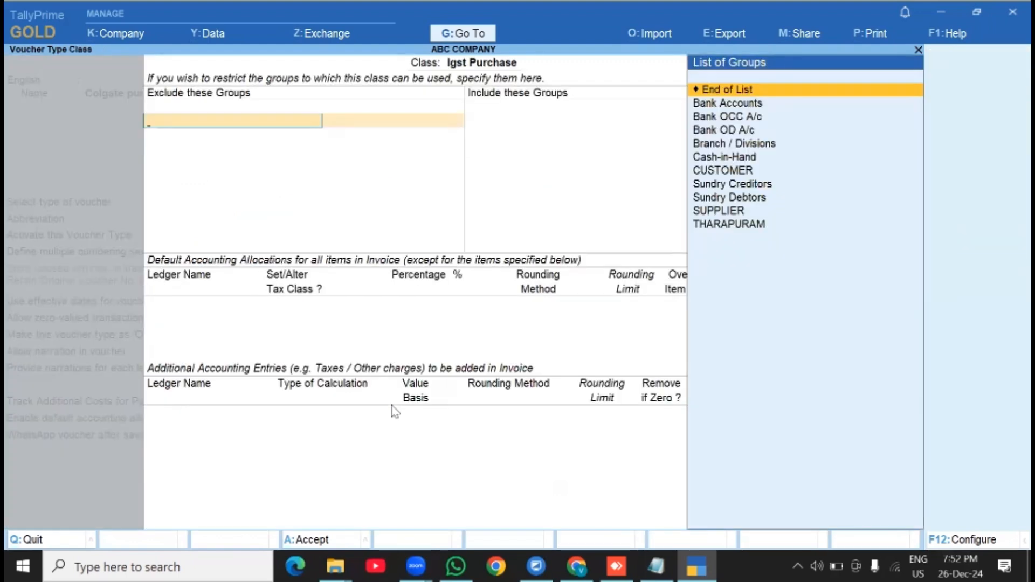
{"action": "key", "text": "Return"}
{"action": "key", "text": "Return"}
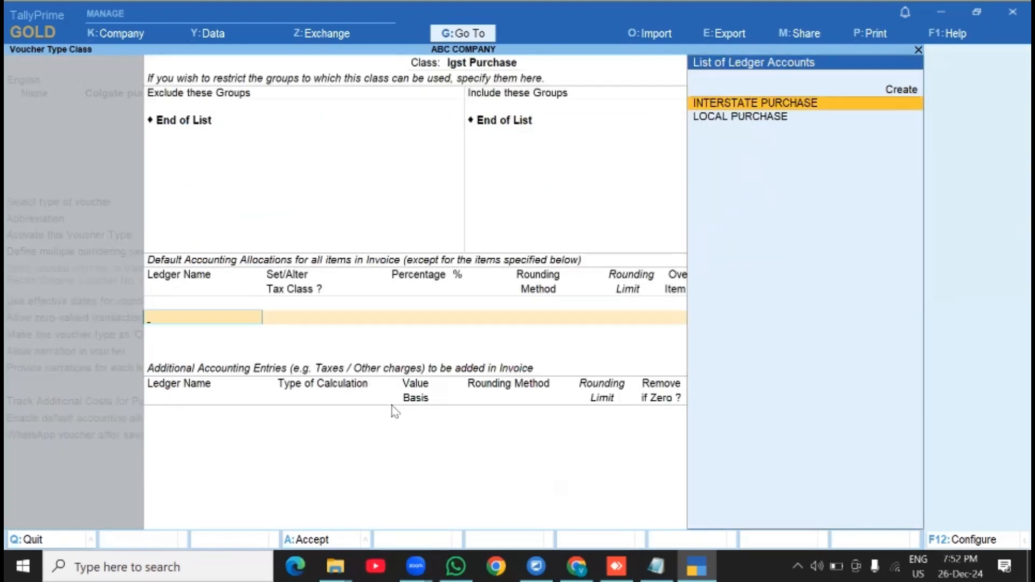
Allocate all items to the INTERSTATE PURCHASE ledger, enabling its tax class with GST classification Interstate Purchase - Taxable.
{"action": "key", "text": "Return"}
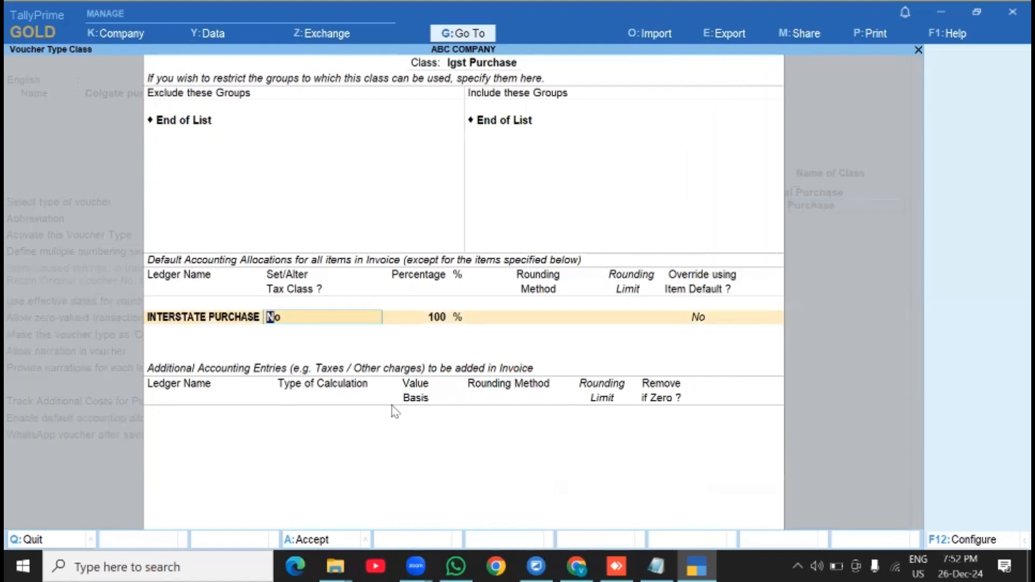
{"action": "type", "text": "y"}
{"action": "key", "text": "Return"}
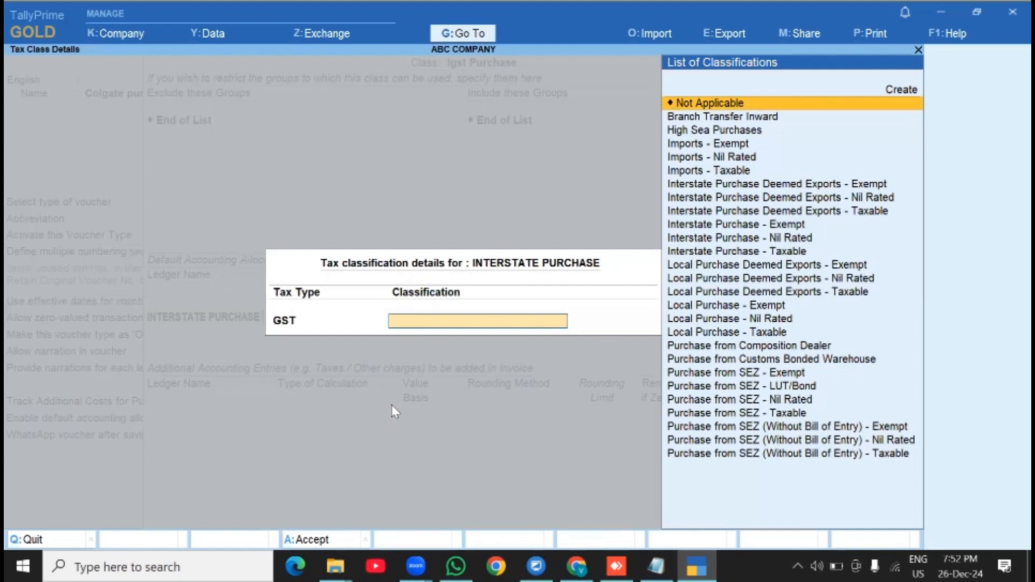
{"action": "key", "text": "Down"}
{"action": "key", "text": "Down"}
{"action": "key", "text": "Down"}
{"action": "key", "text": "Down"}
{"action": "key", "text": "Down"}
{"action": "key", "text": "Down"}
{"action": "key", "text": "Down"}
{"action": "key", "text": "Down"}
{"action": "key", "text": "Down"}
{"action": "key", "text": "Up"}
{"action": "key", "text": "Up"}
{"action": "key", "text": "Up"}
{"action": "key", "text": "Up"}
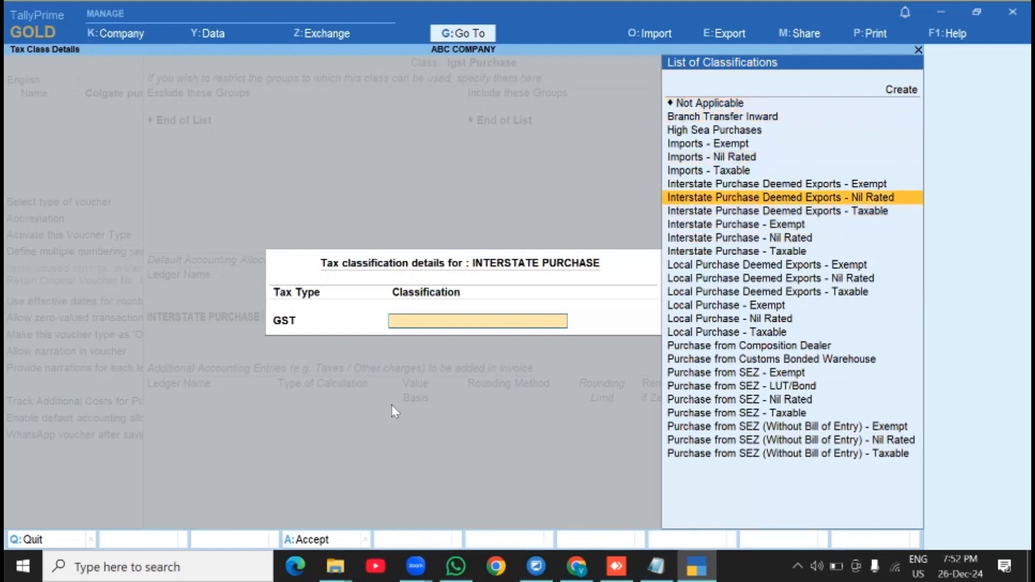
{"action": "key", "text": "Down"}
{"action": "key", "text": "Down"}
{"action": "key", "text": "Down"}
{"action": "key", "text": "Down"}
{"action": "key", "text": "Down"}
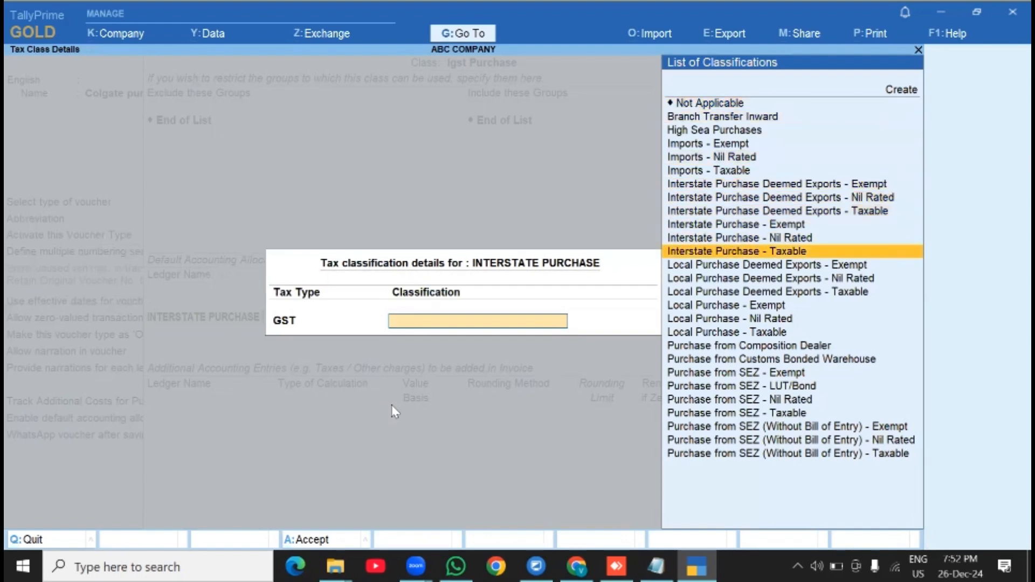
{"action": "key", "text": "Return"}
{"action": "key", "text": "Return"}
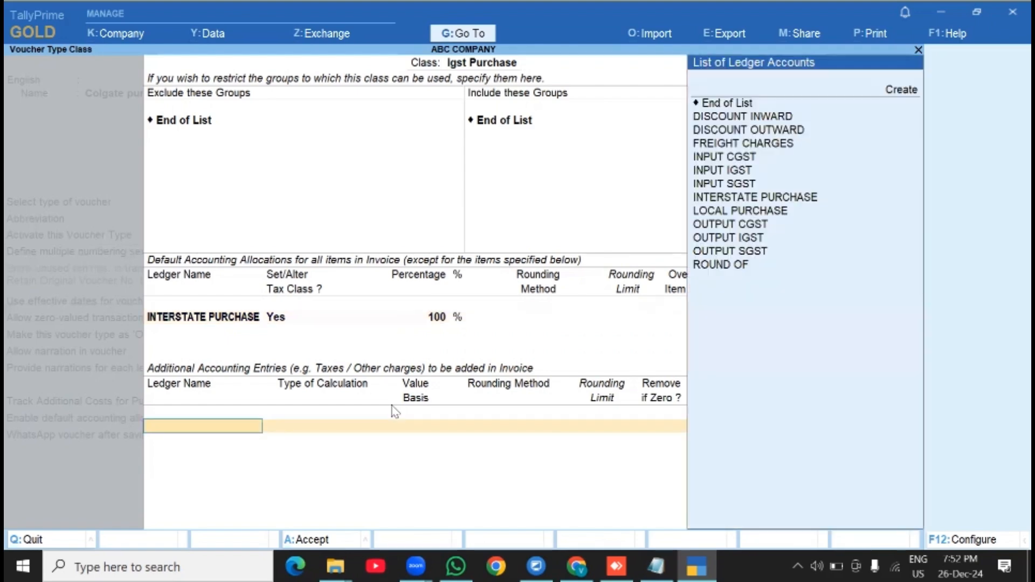
Add FREIGHT CHARGES to the Igst Purchase class's additional entries, calculated As User Defined Value and removed if zero.
{"action": "key", "text": "Down"}
{"action": "key", "text": "Down"}
{"action": "key", "text": "Down"}
{"action": "key", "text": "Up"}
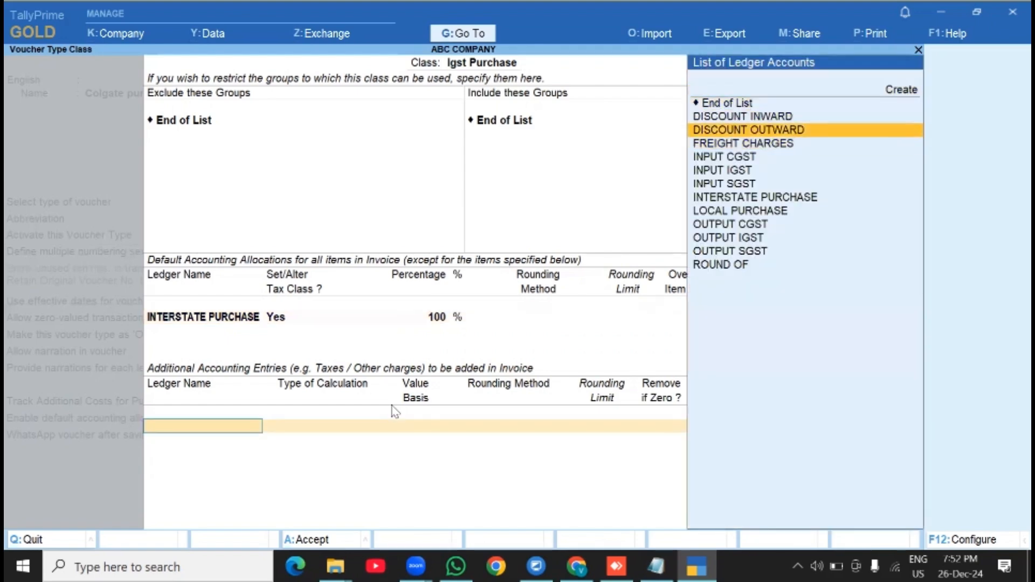
{"action": "key", "text": "Down"}
{"action": "key", "text": "Up"}
{"action": "key", "text": "Down"}
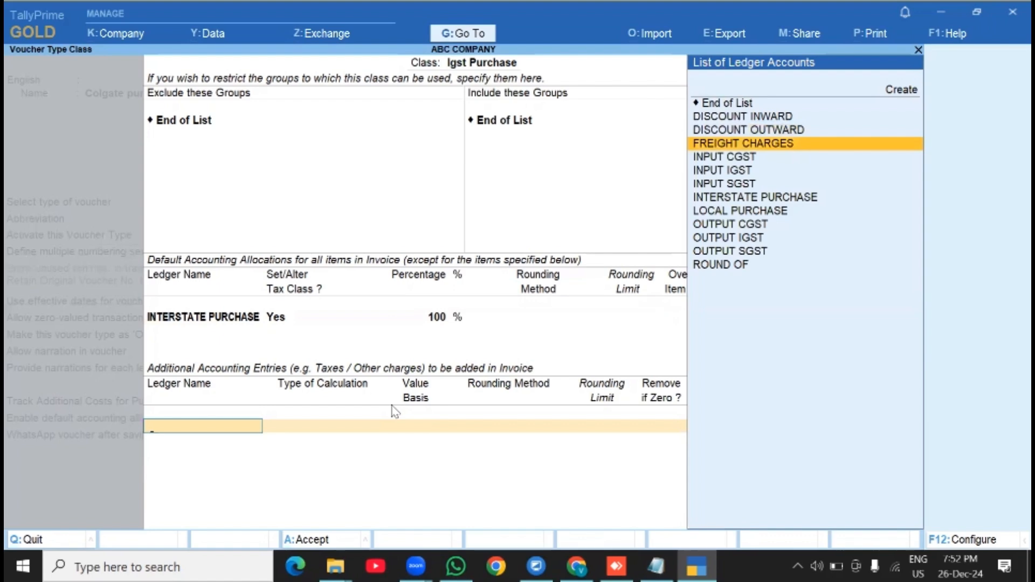
{"action": "key", "text": "Return"}
{"action": "key", "text": "Down"}
{"action": "key", "text": "Down"}
{"action": "key", "text": "Down"}
{"action": "key", "text": "Down"}
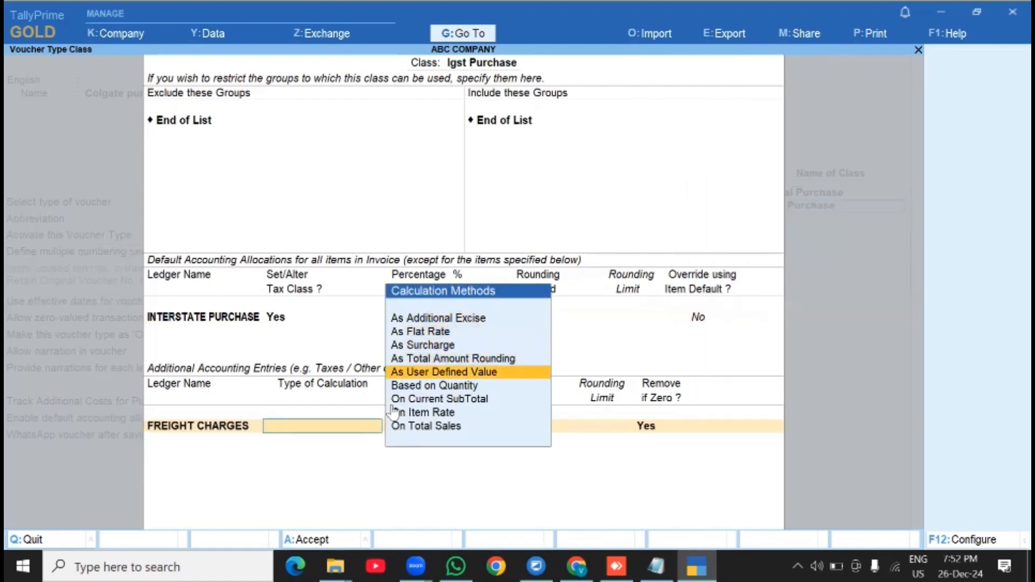
{"action": "key", "text": "Return"}
{"action": "key", "text": "Return"}
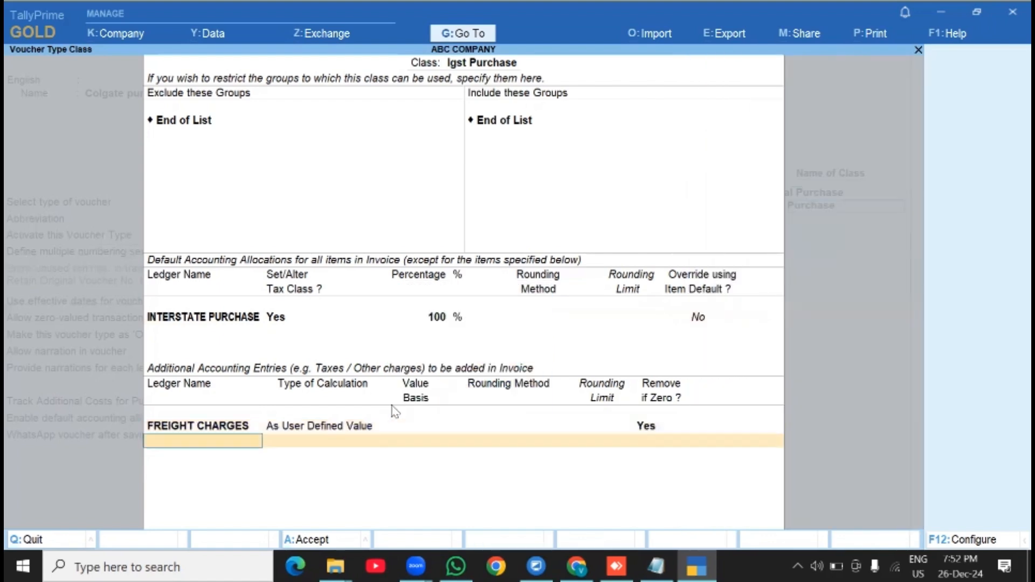
Add the INPUT IGST ledger as the second additional accounting entry, keeping removal if zero set to Yes.
{"action": "key", "text": "Down"}
{"action": "key", "text": "Down"}
{"action": "key", "text": "Down"}
{"action": "key", "text": "Down"}
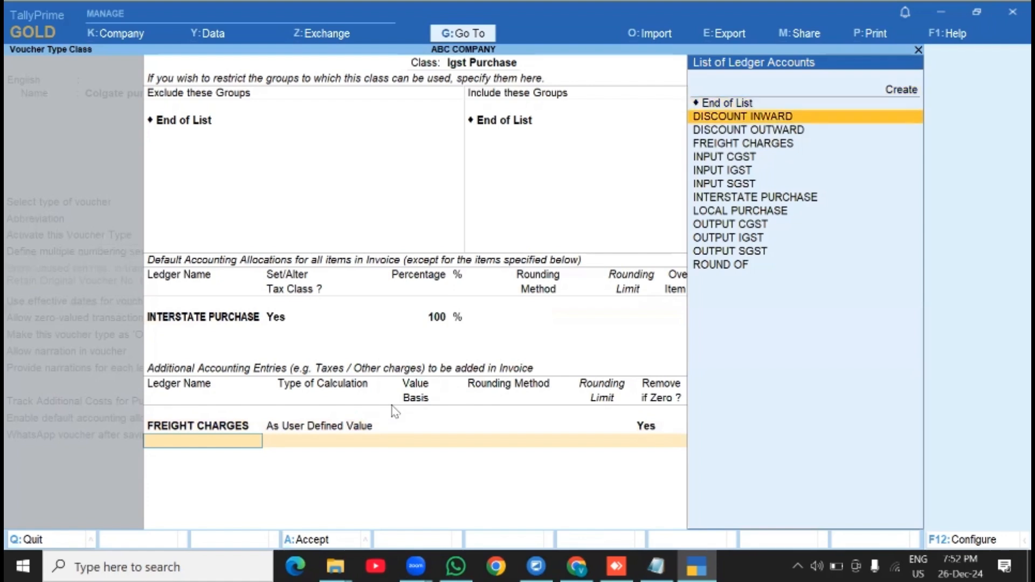
{"action": "key", "text": "Down"}
{"action": "key", "text": "Down"}
{"action": "key", "text": "Down"}
{"action": "key", "text": "Down"}
{"action": "key", "text": "Down"}
{"action": "key", "text": "Down"}
{"action": "key", "text": "Down"}
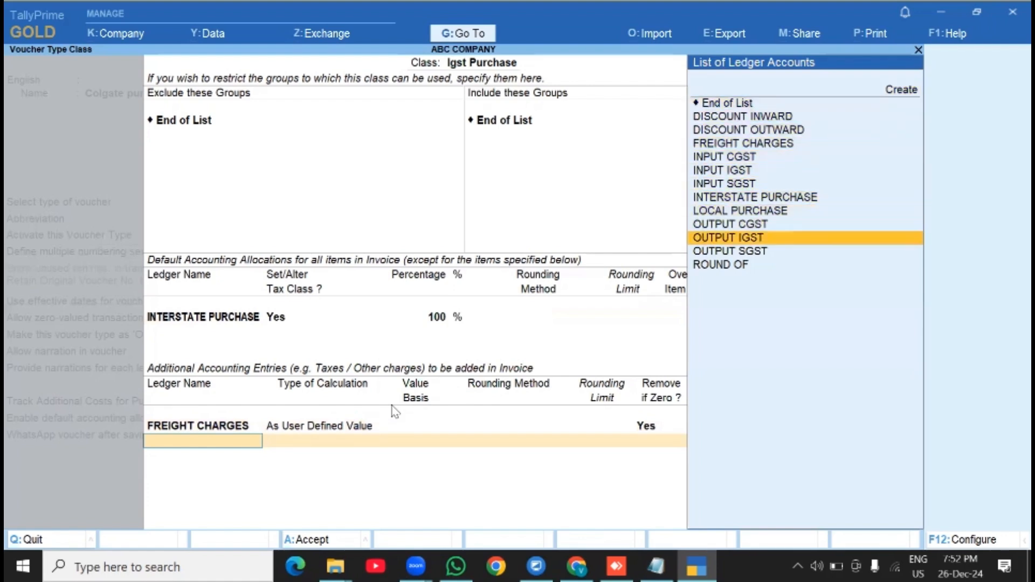
{"action": "key", "text": "Up"}
{"action": "key", "text": "Up"}
{"action": "key", "text": "Up"}
{"action": "key", "text": "Up"}
{"action": "key", "text": "Up"}
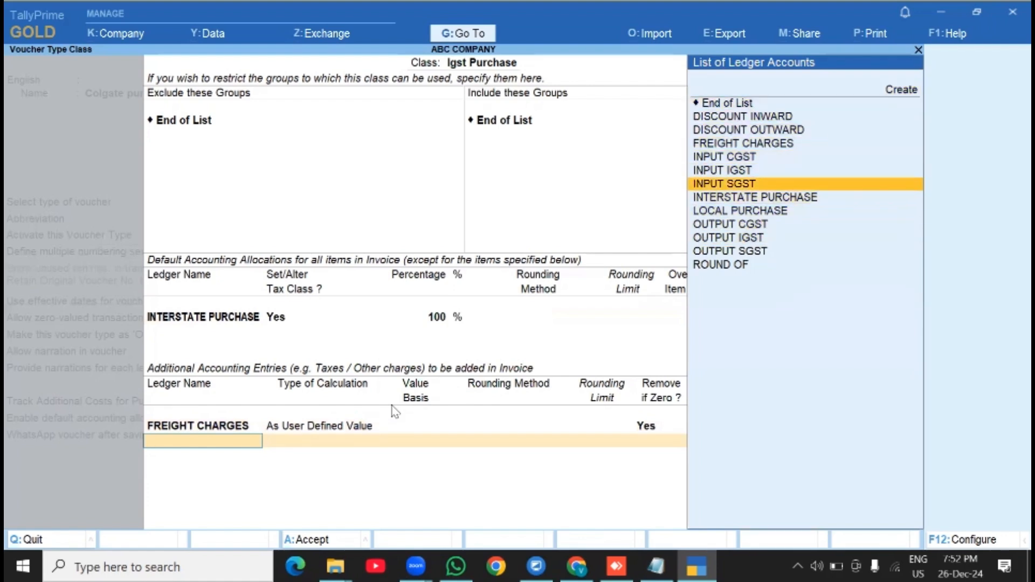
{"action": "key", "text": "Return"}
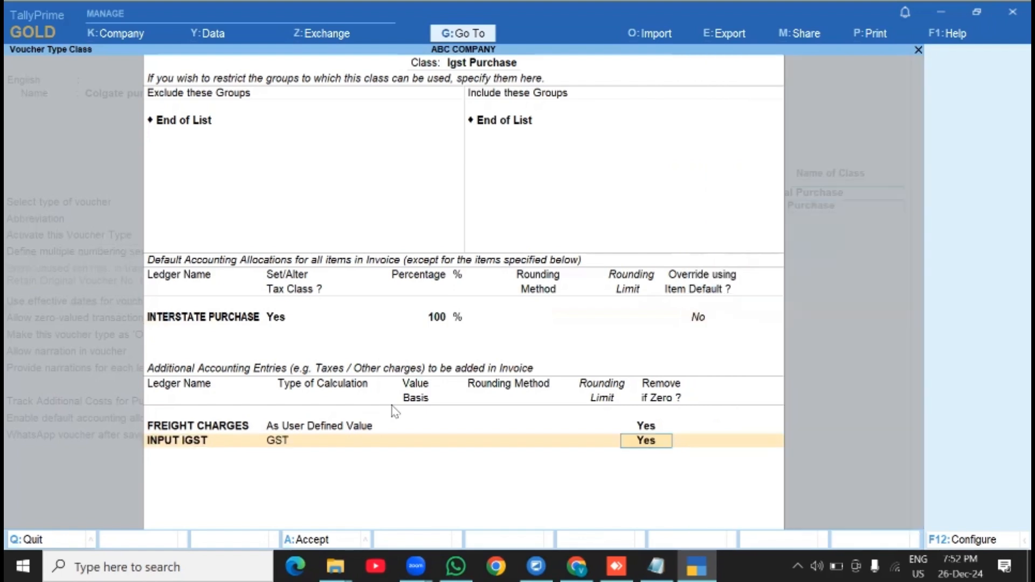
{"action": "key", "text": "Return"}
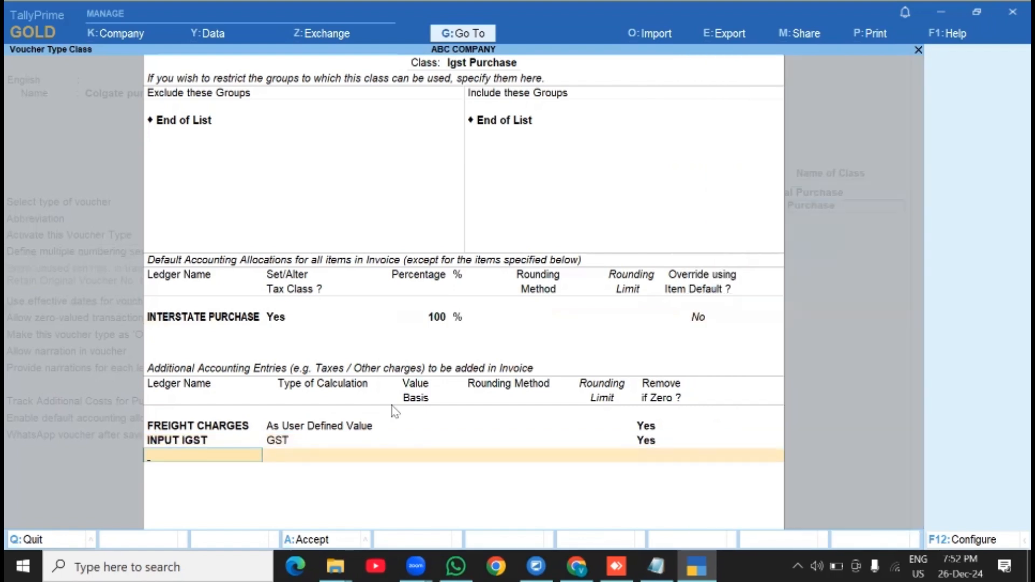
Add the ROUND OF ledger to the additional entries, calculated As Total Amount Rounding with Normal Rounding and a rounding limit of 1.
{"action": "type", "text": "Roun"}
{"action": "key", "text": "Return"}
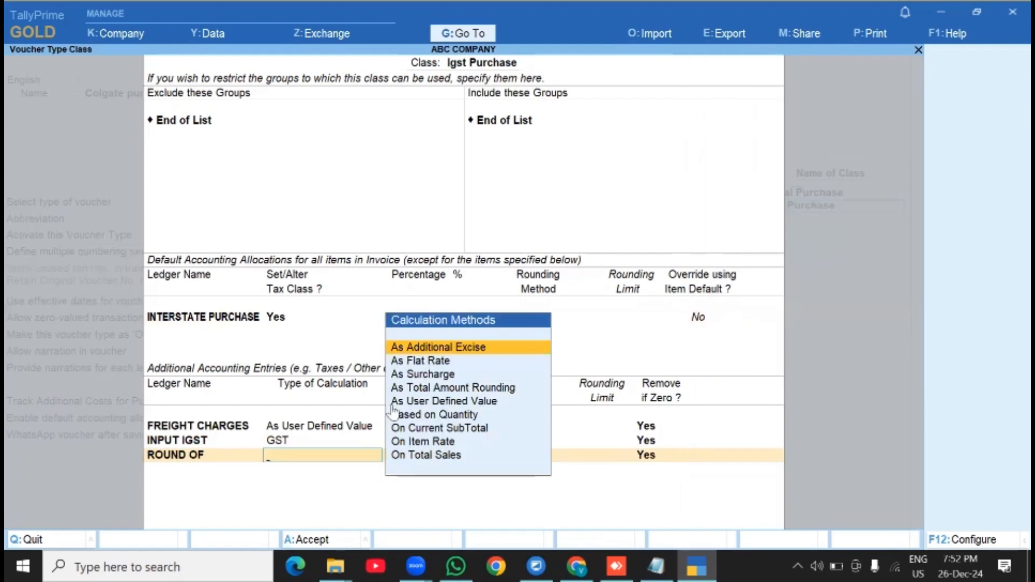
{"action": "key", "text": "Down"}
{"action": "key", "text": "Down"}
{"action": "key", "text": "Down"}
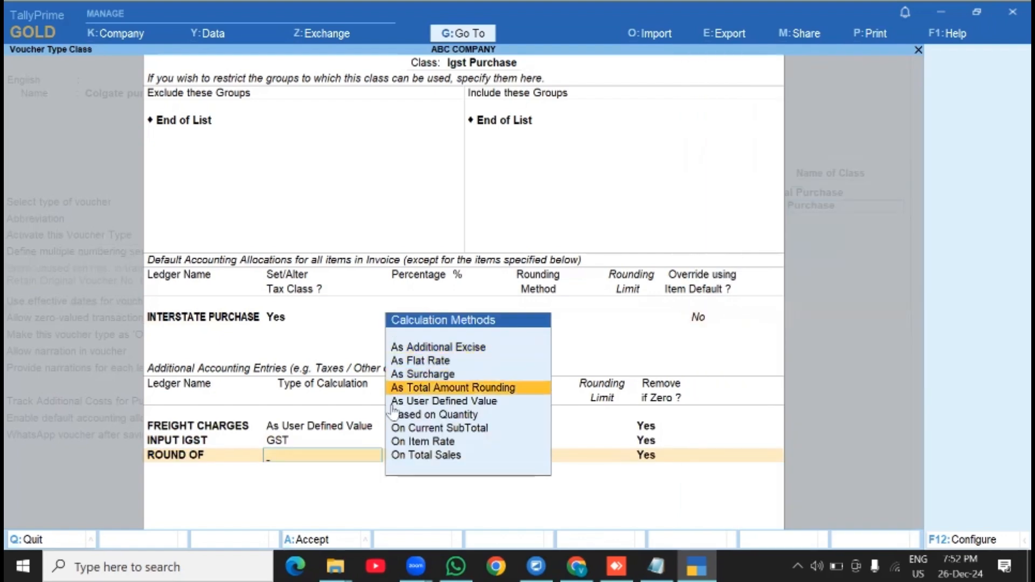
{"action": "key", "text": "Return"}
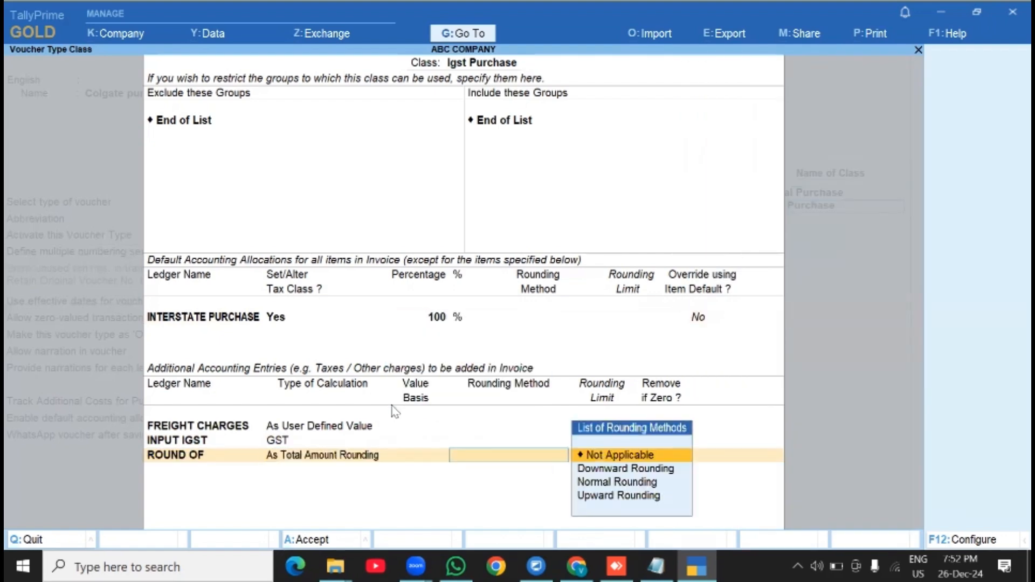
{"action": "key", "text": "Down"}
{"action": "key", "text": "Down"}
{"action": "key", "text": "Return"}
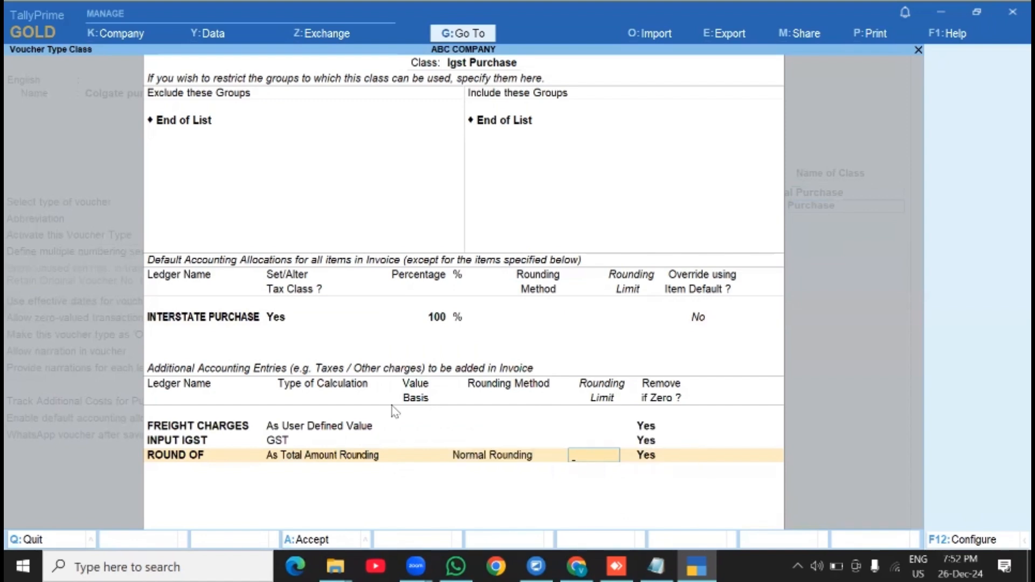
{"action": "key", "text": "Return"}
{"action": "key", "text": "Return"}
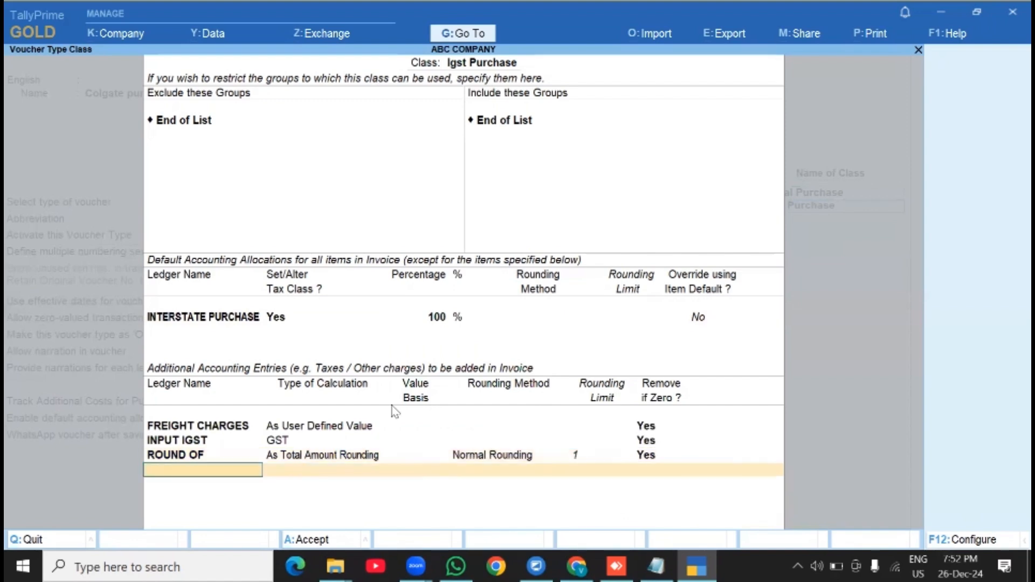
Accept the Igst Purchase class, save the Colgate purchase voucher type and return to the Gateway of Tally.
{"action": "key", "text": "Return"}
{"action": "key", "text": "Return"}
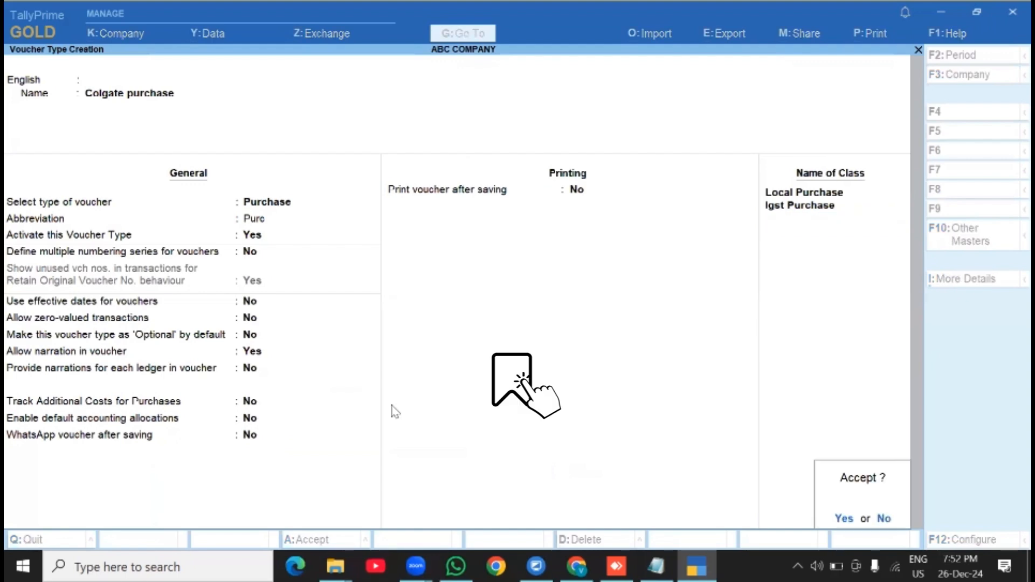
{"action": "key", "text": "Return"}
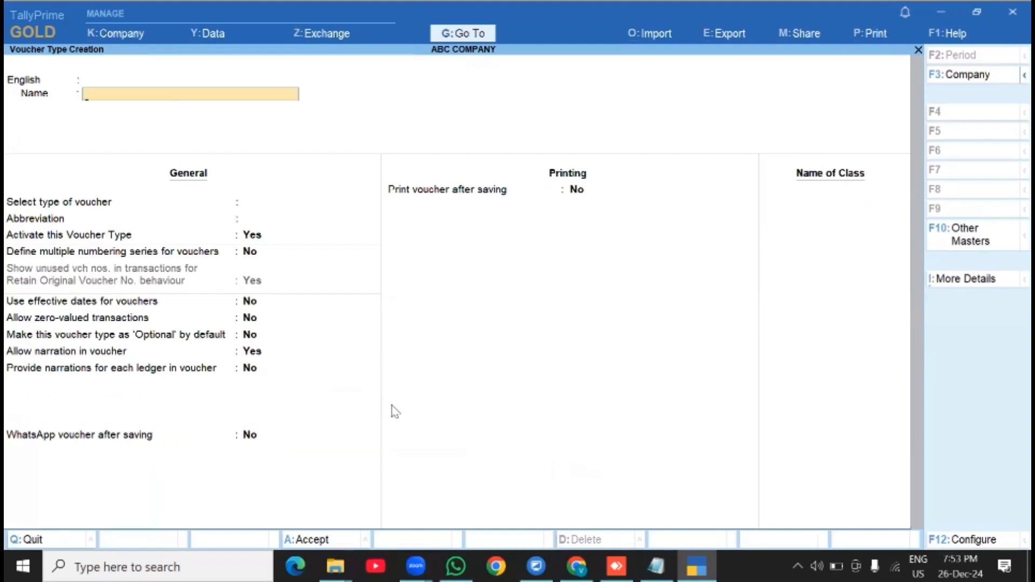
{"action": "key", "text": "Escape"}
{"action": "key", "text": "Escape"}
{"action": "key", "text": "Escape"}
Open a new purchase voucher using the Colgate purchase voucher type and its Local Purchase class to examine the preset ledgers.
{"action": "key", "text": "Down"}
{"action": "key", "text": "Down"}
{"action": "key", "text": "Down"}
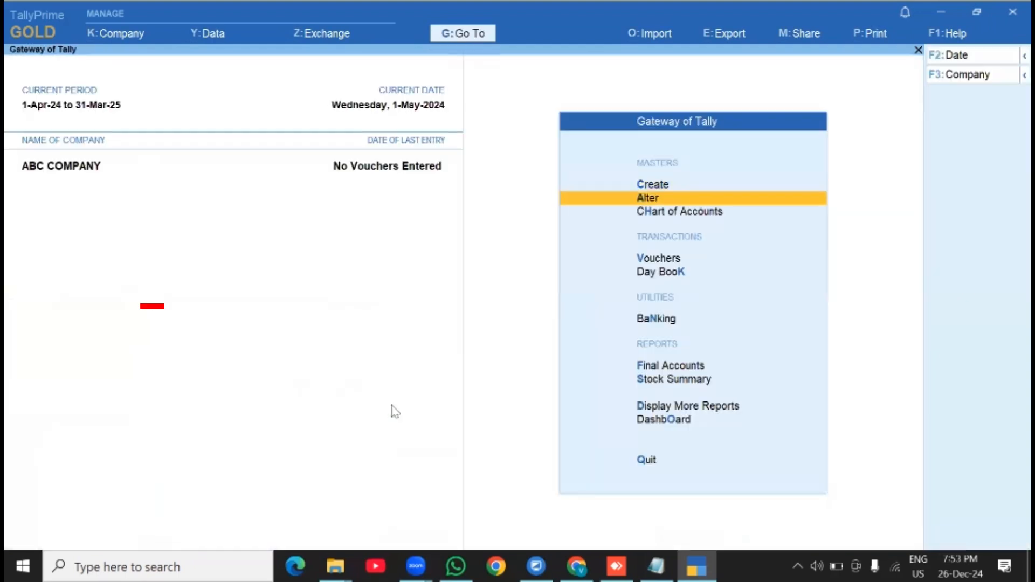
{"action": "key", "text": "Return"}
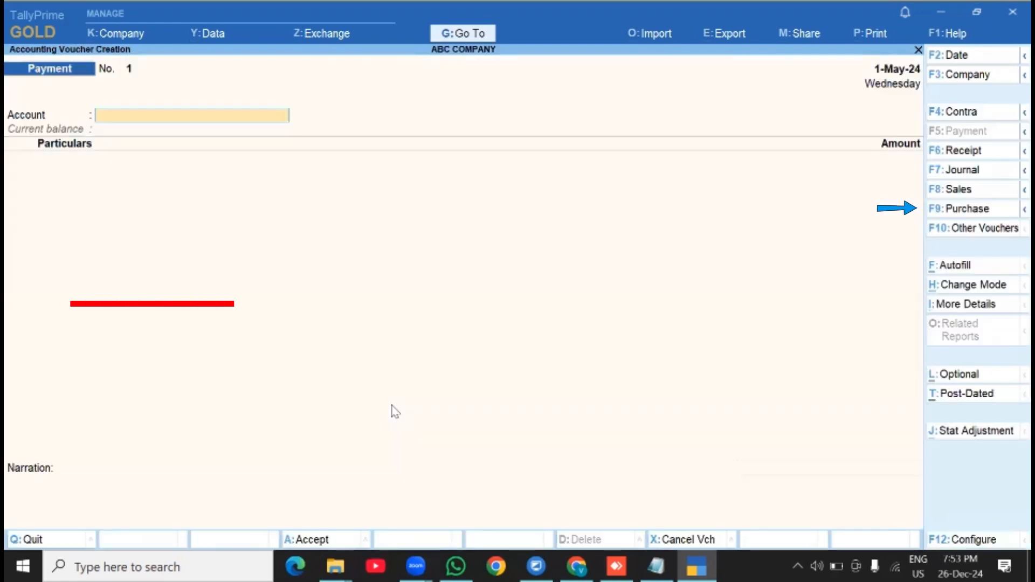
{"action": "left_click", "coordinate": [970, 210]}
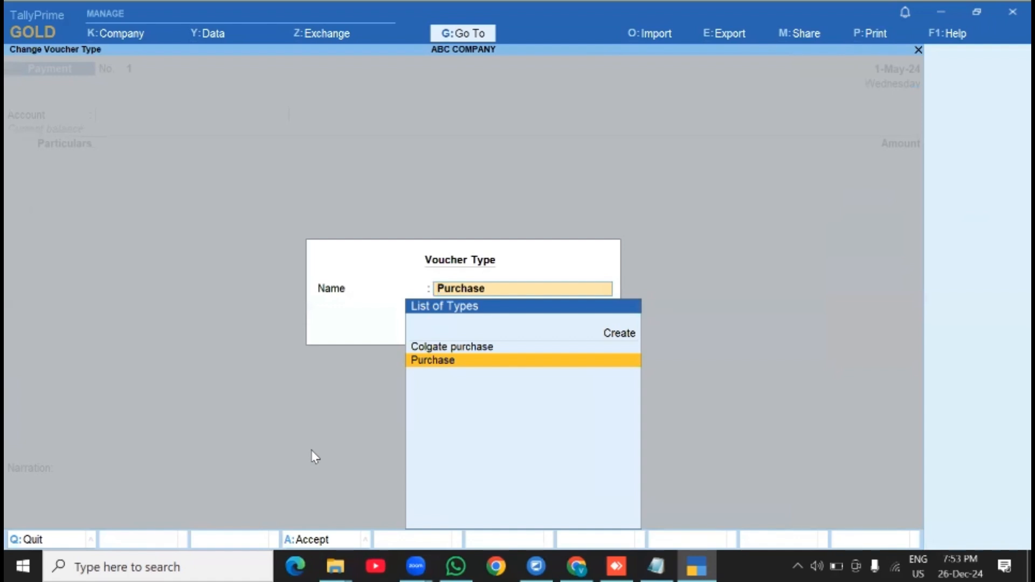
{"action": "key", "text": "Up"}
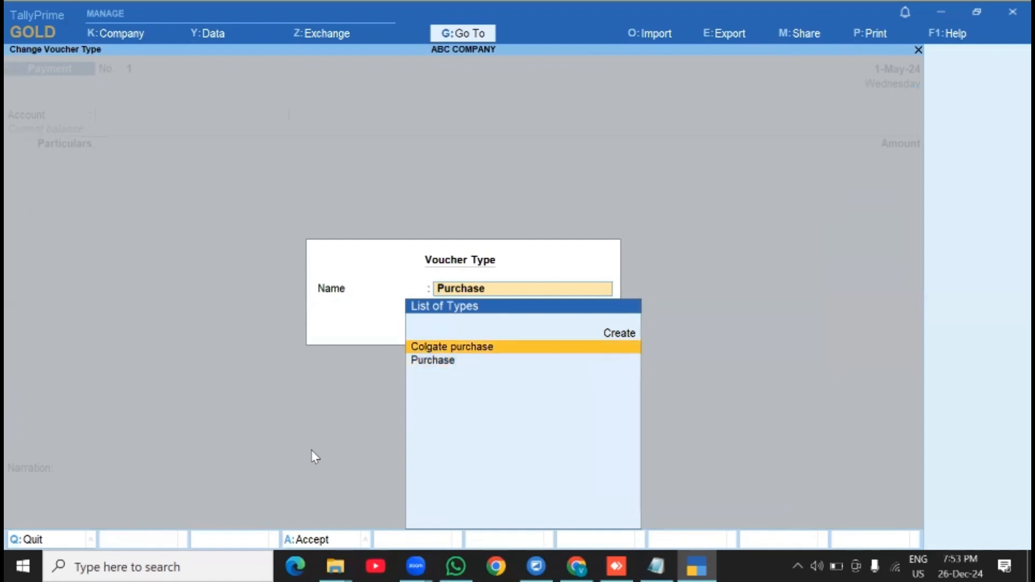
{"action": "key", "text": "Return"}
{"action": "key", "text": "Down"}
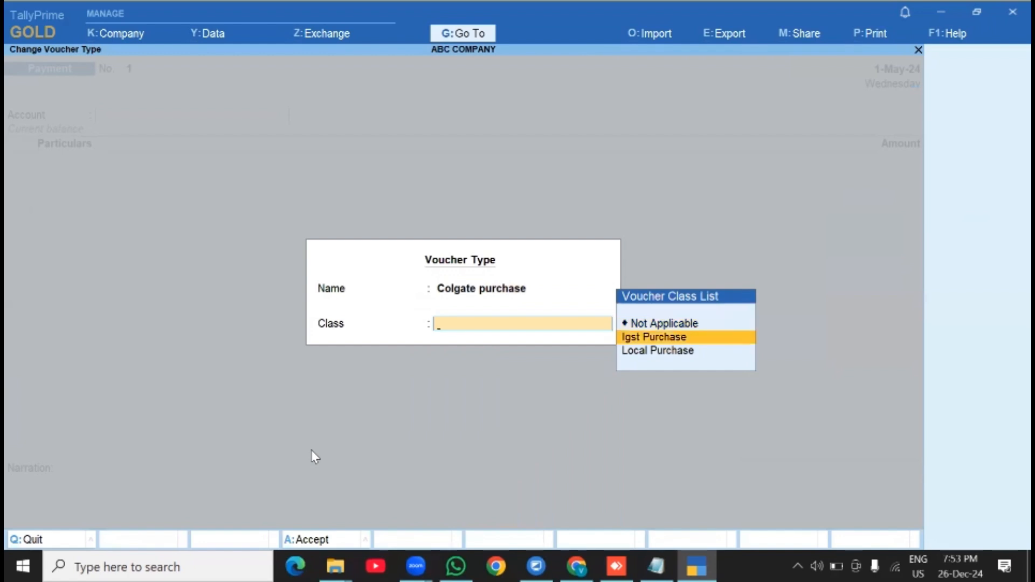
{"action": "key", "text": "Down"}
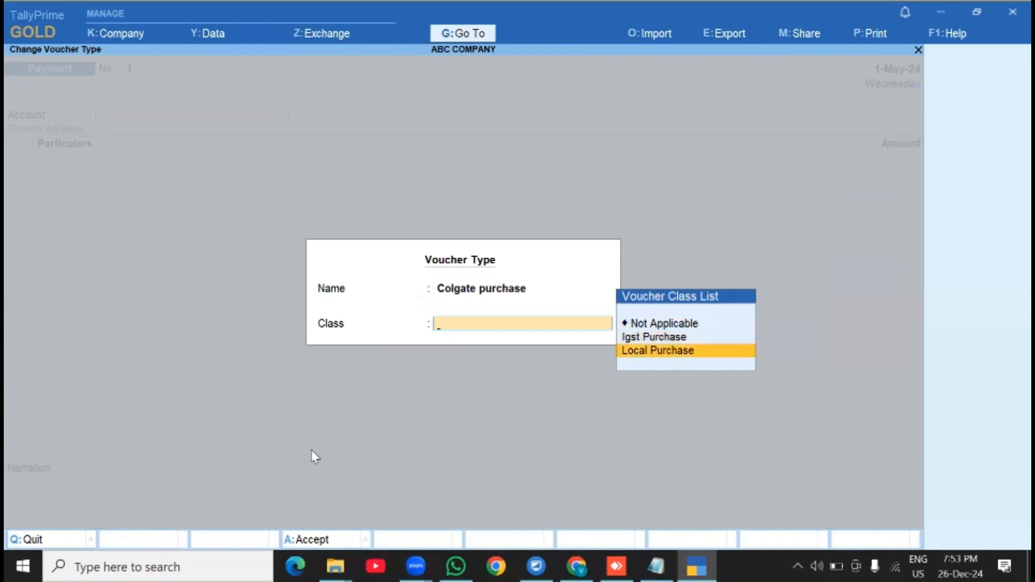
{"action": "key", "text": "Up"}
{"action": "key", "text": "Down"}
{"action": "key", "text": "Return"}
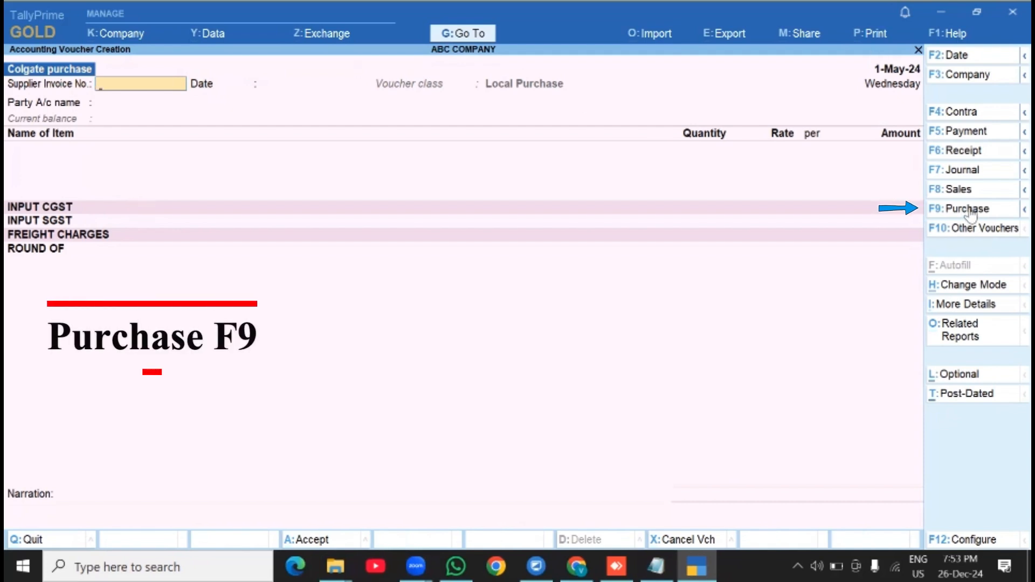
Switch the voucher to the Igst Purchase class to examine its preset ledgers, and return to the Gateway of Tally without saving.
{"action": "left_click", "coordinate": [955, 202]}
{"action": "key", "text": "Down"}
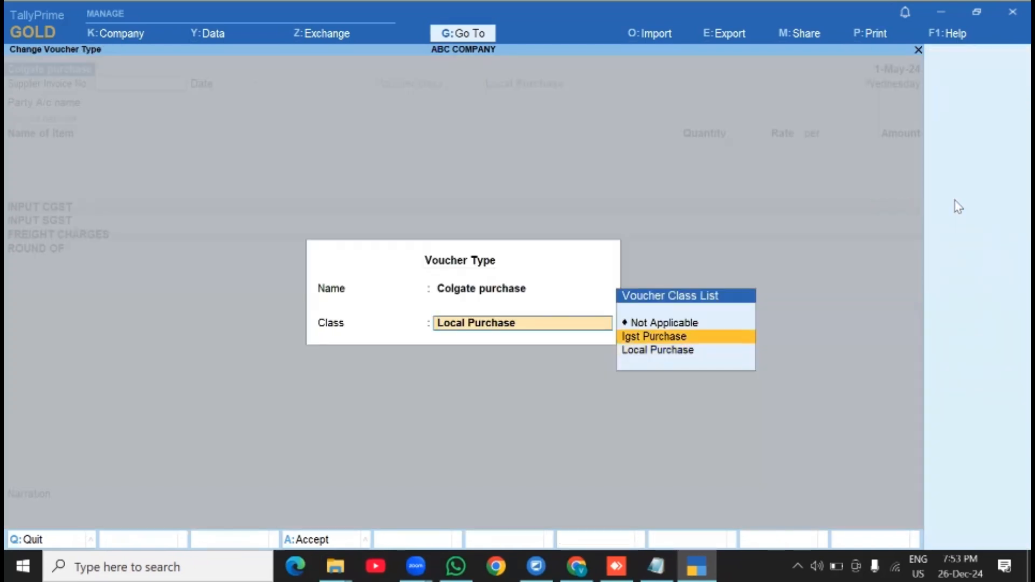
{"action": "key", "text": "Return"}
{"action": "key", "text": "Return"}
{"action": "key", "text": "Return"}
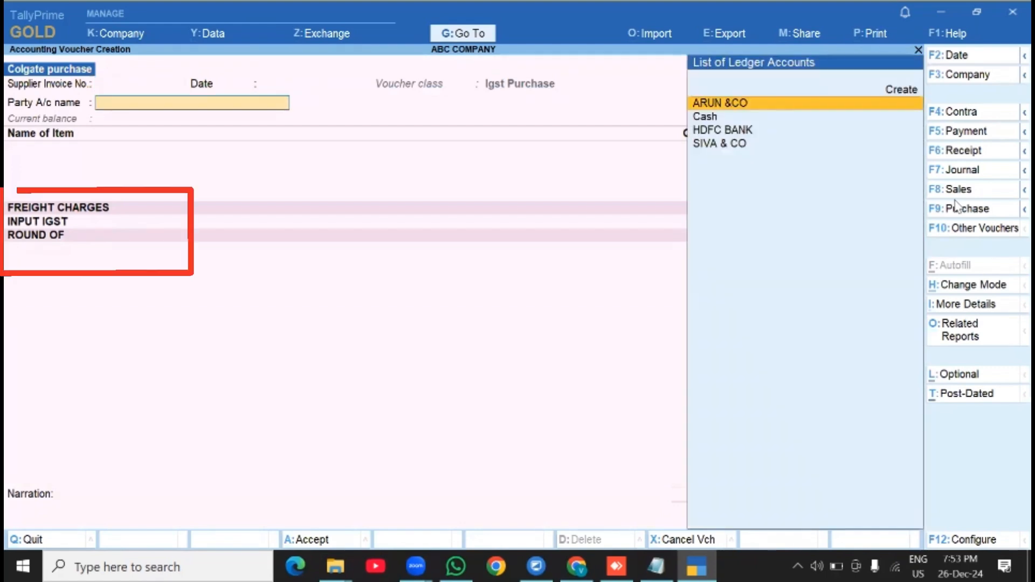
{"action": "key", "text": "Escape"}
{"action": "key", "text": "Return"}
{"action": "key", "text": "Escape"}
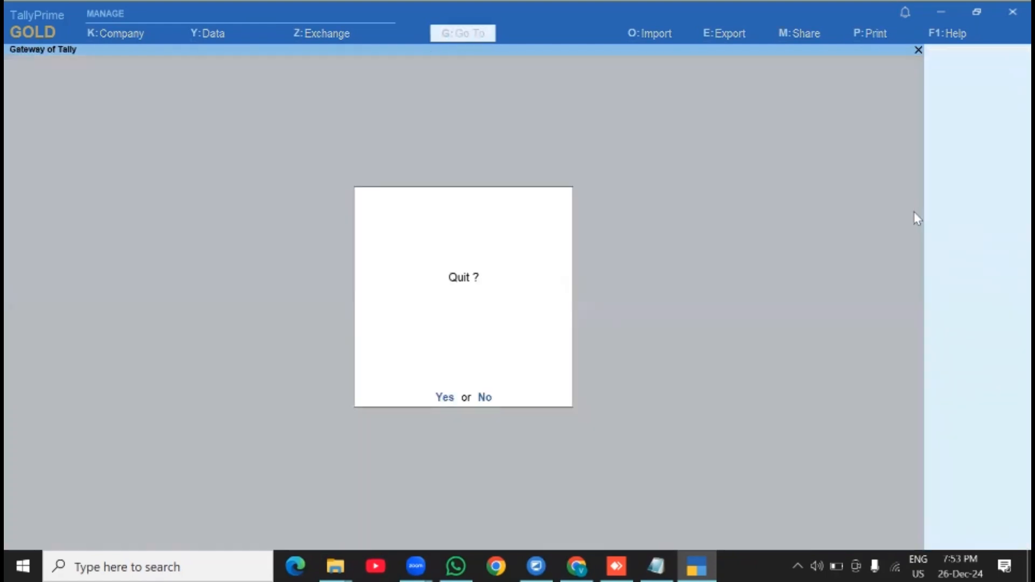
{"action": "key", "text": "Escape"}
{"action": "key", "text": "Down"}
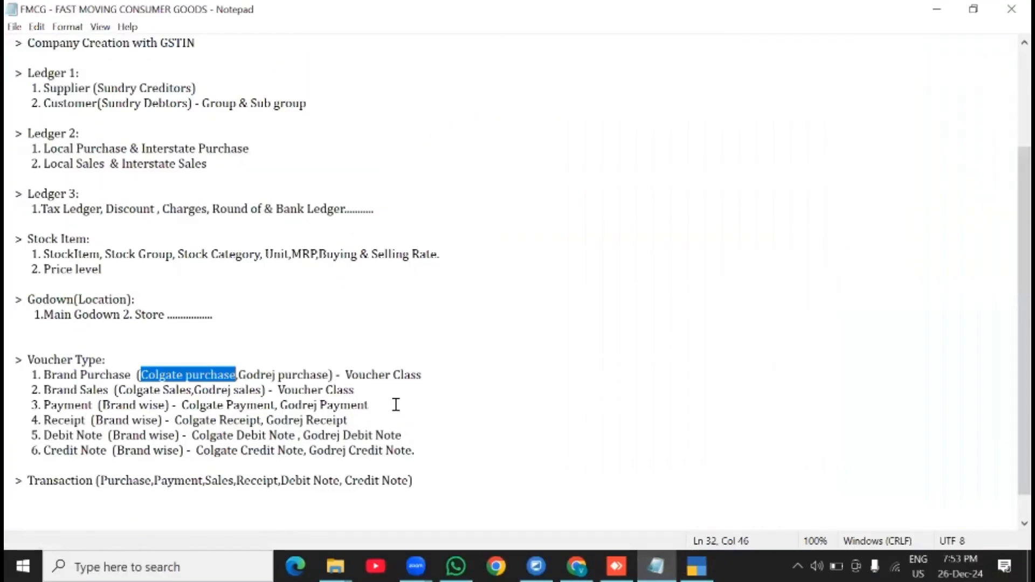
Highlight Colgate Sales under Brand Sales in the Voucher Type list of the Notepad outline.
{"action": "triple_click", "coordinate": [395, 404]}
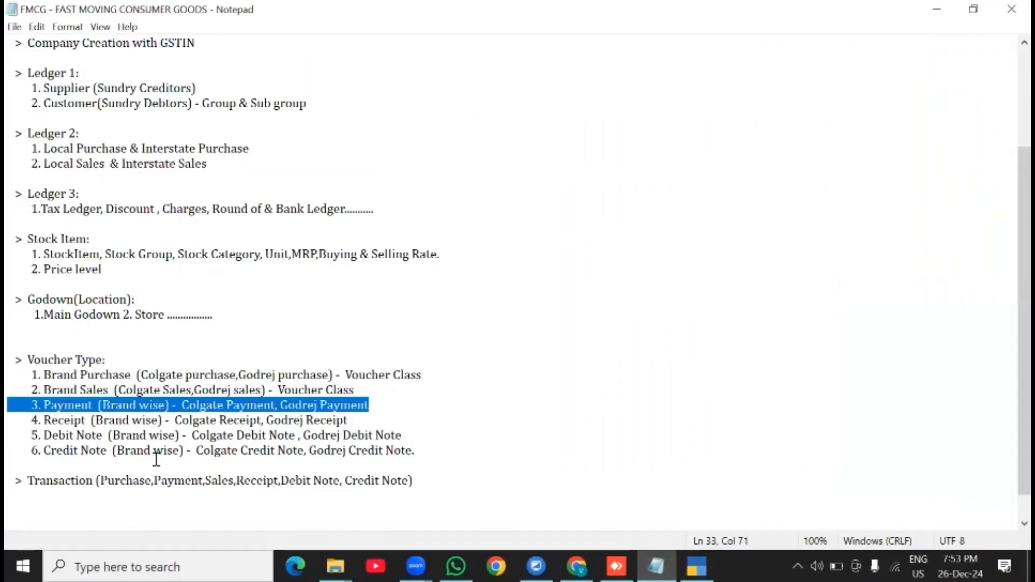
{"action": "left_click", "coordinate": [157, 497]}
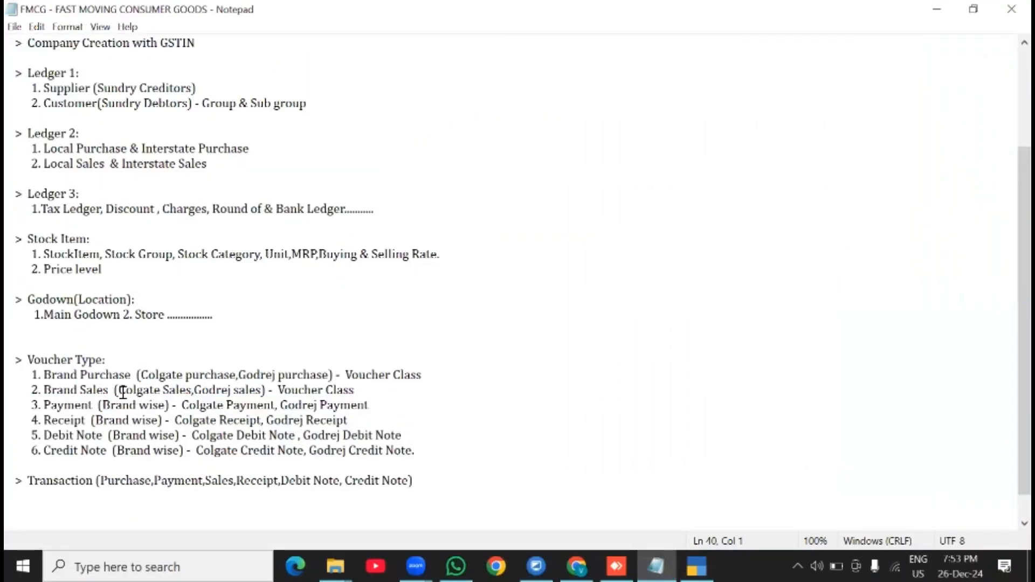
{"action": "left_click_drag", "start_coordinate": [119, 391], "coordinate": [192, 388]}
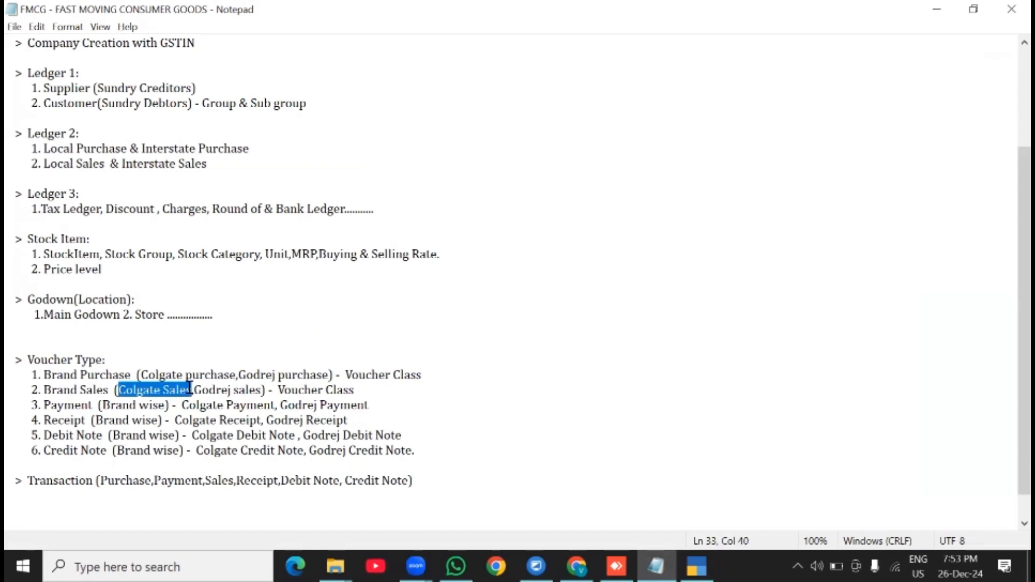
Switch back to TallyPrime and open the creation form for a new voucher type.
{"action": "left_click", "coordinate": [696, 566]}
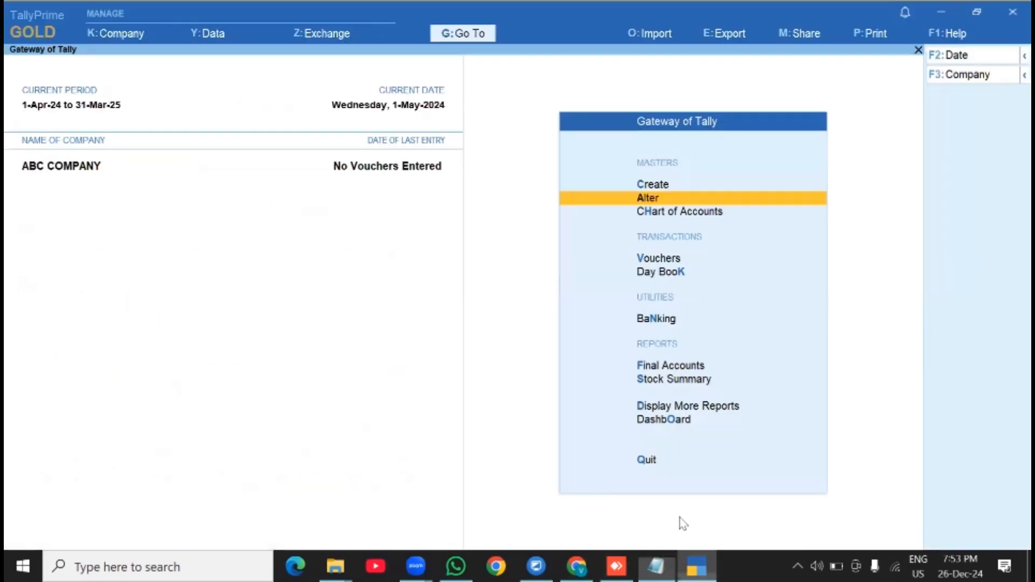
{"action": "key", "text": "Up"}
{"action": "key", "text": "Return"}
{"action": "key", "text": "Down"}
{"action": "key", "text": "Down"}
{"action": "key", "text": "Down"}
{"action": "key", "text": "Down"}
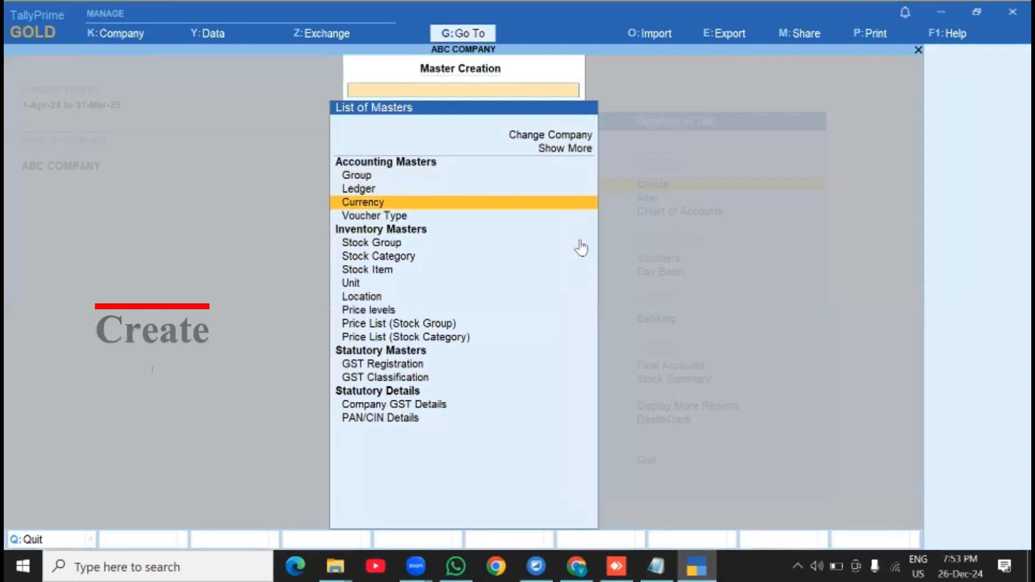
{"action": "key", "text": "Up"}
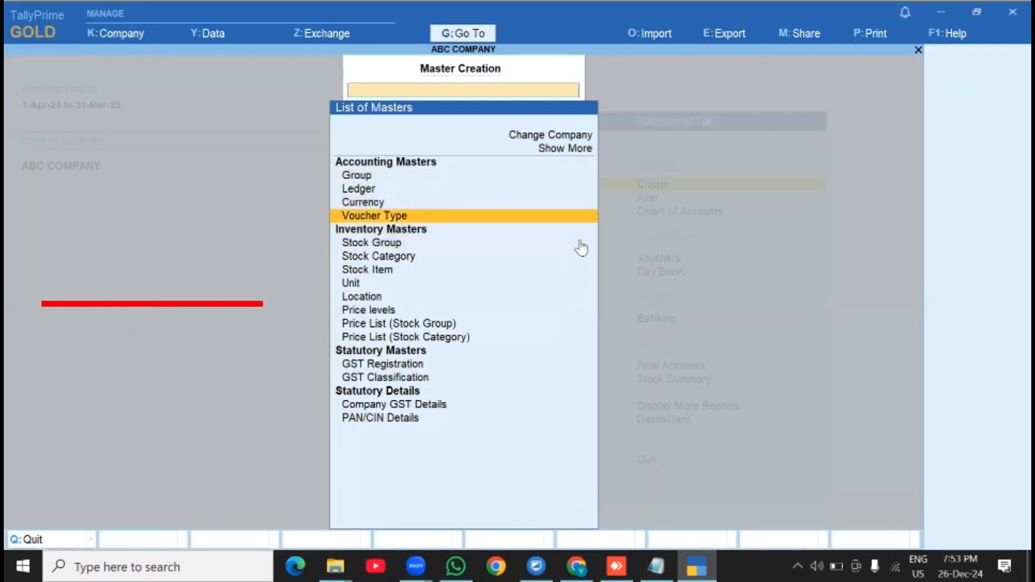
{"action": "key", "text": "Return"}
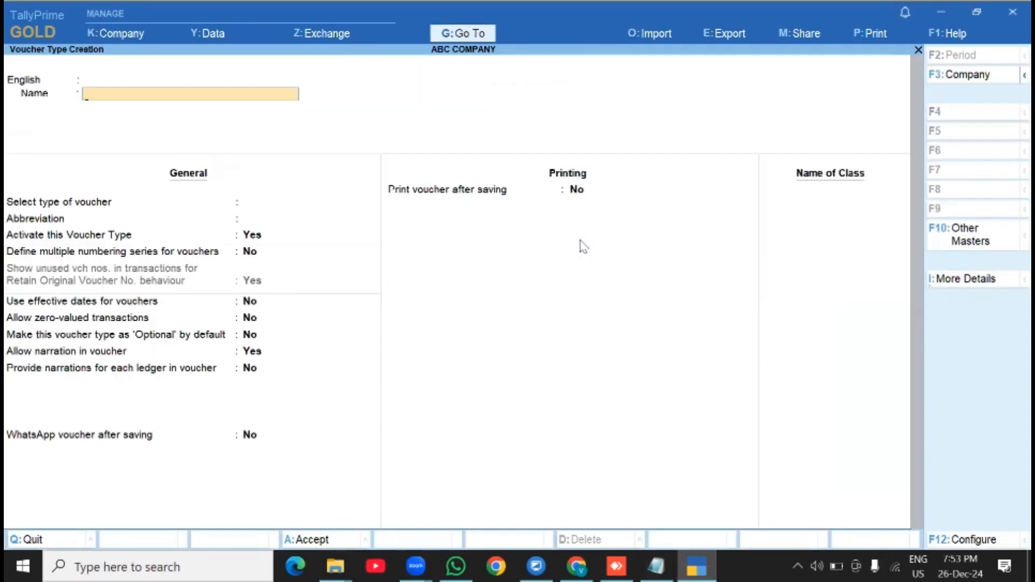
Name the new voucher type Colgate Sales and base it on the Sales voucher type.
{"action": "type", "text": "Colgate Sales"}
{"action": "key", "text": "Return"}
{"action": "key", "text": "Return"}
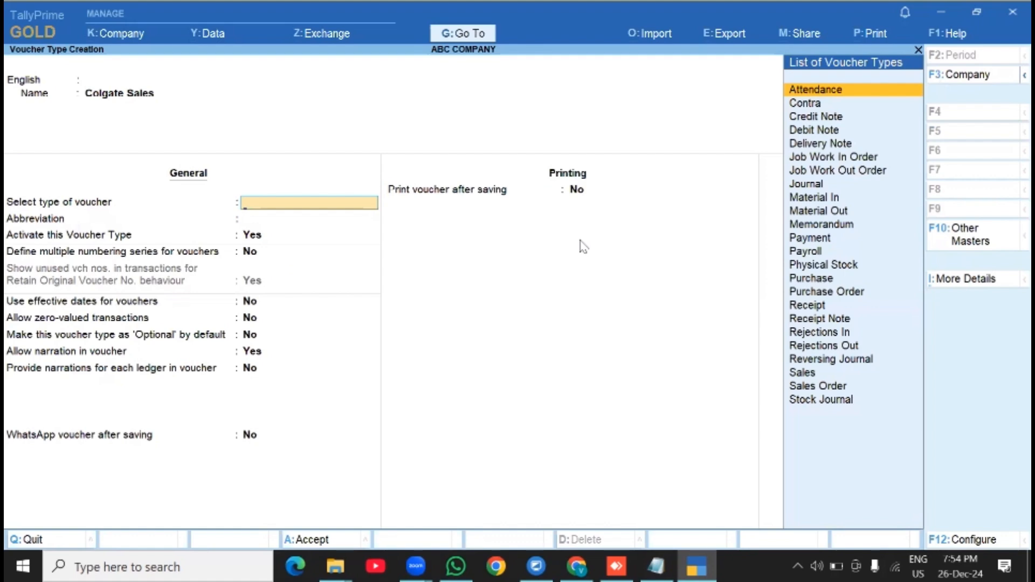
{"action": "type", "text": "Sales"}
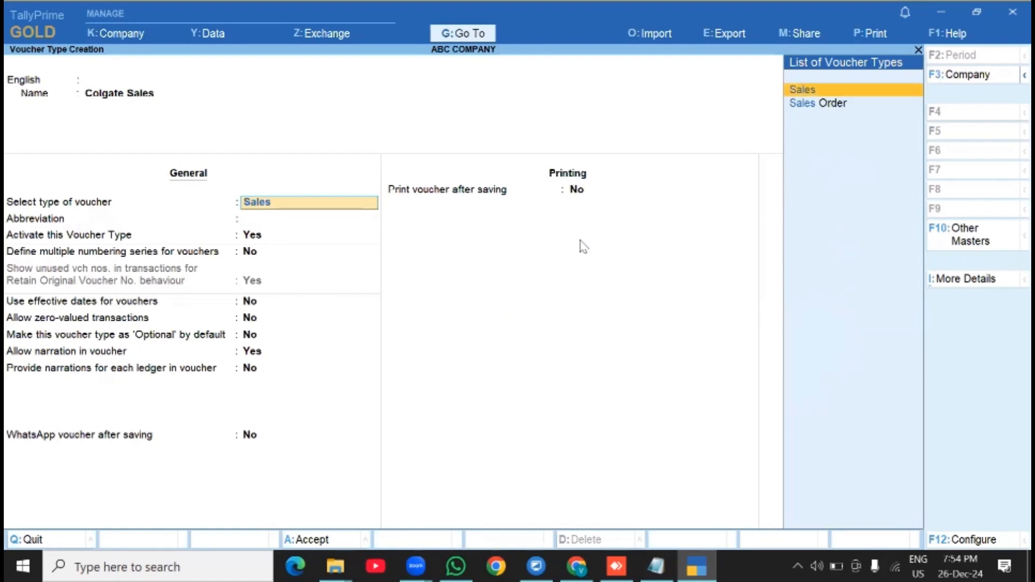
{"action": "key", "text": "Return"}
Keep the default general and printing settings for Colgate Sales, including no POS invoicing and no default accounting allocations.
{"action": "key", "text": "Return"}
{"action": "key", "text": "Return"}
{"action": "key", "text": "Return"}
{"action": "key", "text": "Return"}
{"action": "key", "text": "Return"}
{"action": "key", "text": "Return"}
{"action": "key", "text": "Return"}
{"action": "key", "text": "Return"}
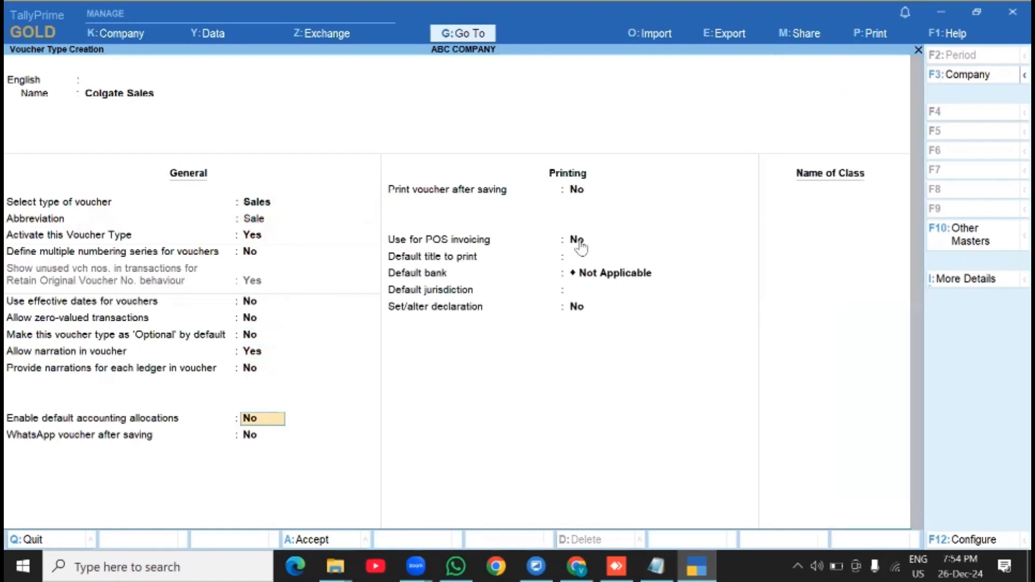
{"action": "key", "text": "Return"}
{"action": "key", "text": "Return"}
{"action": "key", "text": "Return"}
{"action": "key", "text": "Return"}
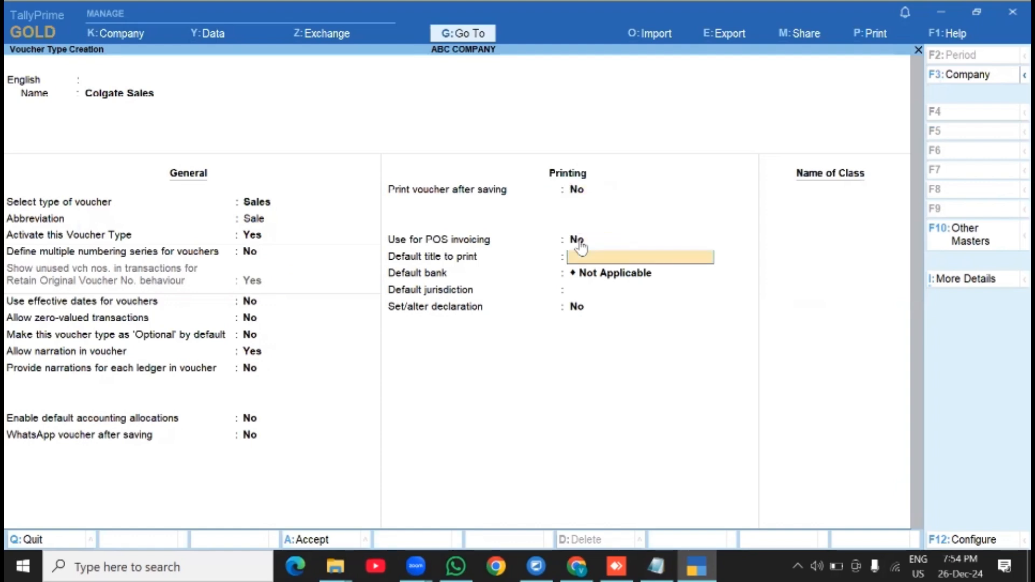
{"action": "key", "text": "Return"}
{"action": "key", "text": "Return"}
{"action": "key", "text": "Return"}
{"action": "key", "text": "Return"}
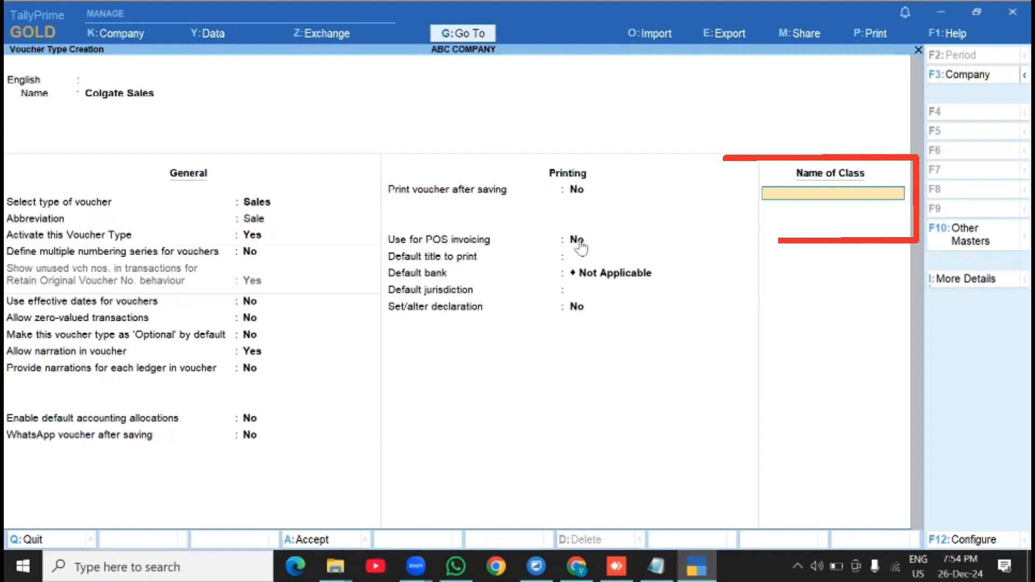
Add a class named Local Sales to the voucher type, without excluding or including any groups.
{"action": "type", "text": "Local"}
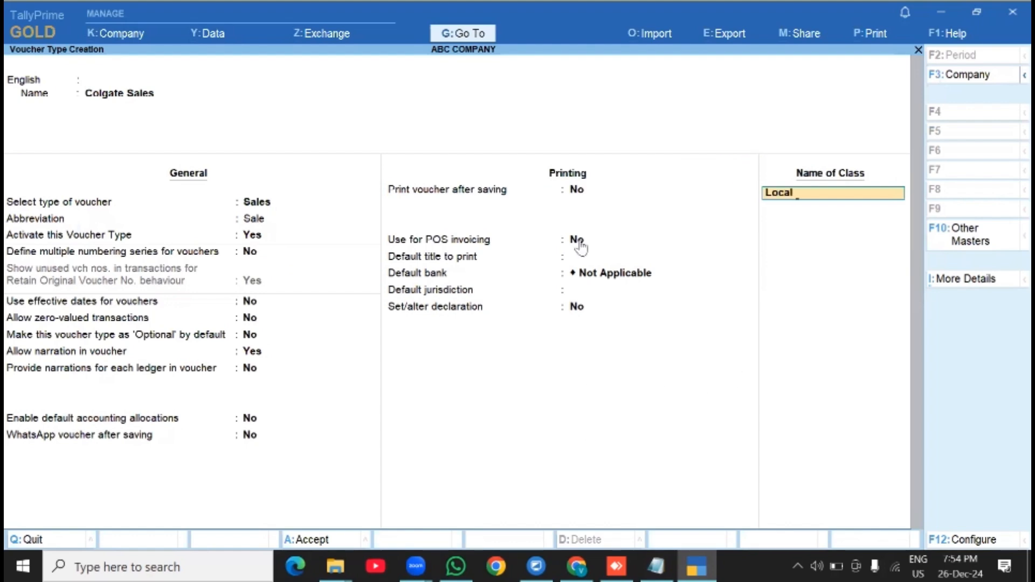
{"action": "type", "text": " Sales"}
{"action": "key", "text": "Return"}
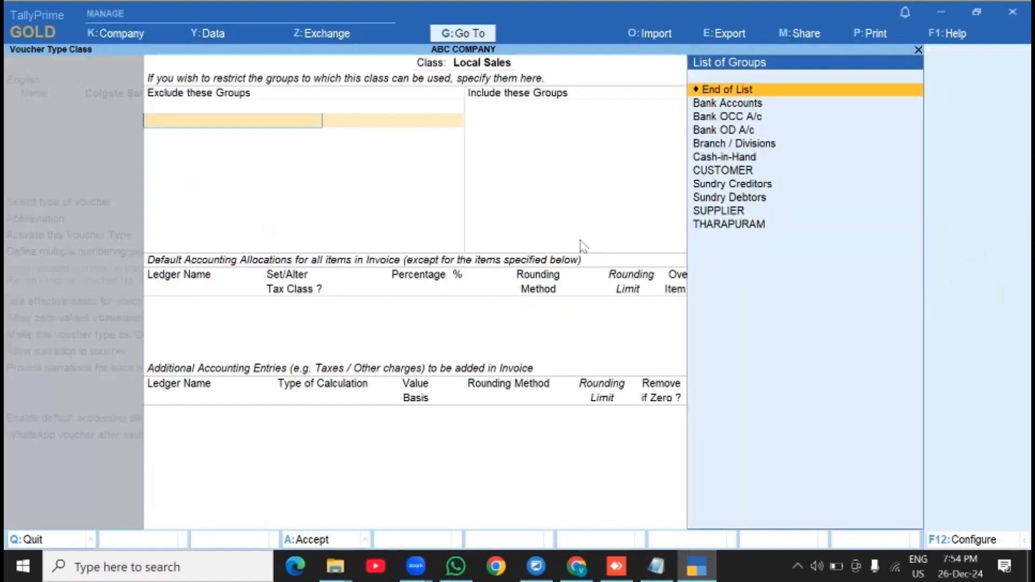
{"action": "key", "text": "Return"}
{"action": "key", "text": "Return"}
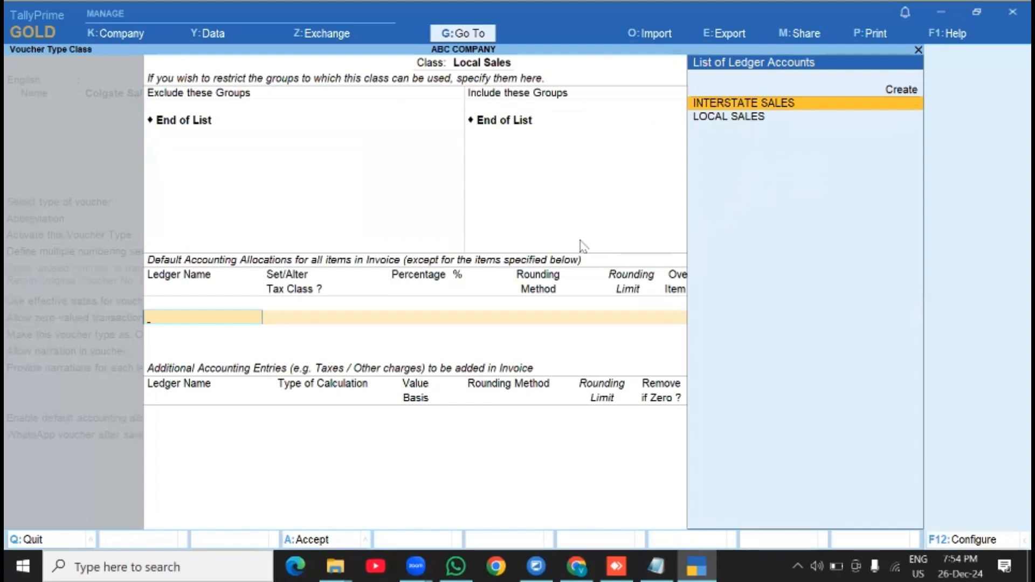
Allocate the Local Sales class's invoice items to the LOCAL SALES ledger at 100% and enable setting its tax class.
{"action": "key", "text": "Down"}
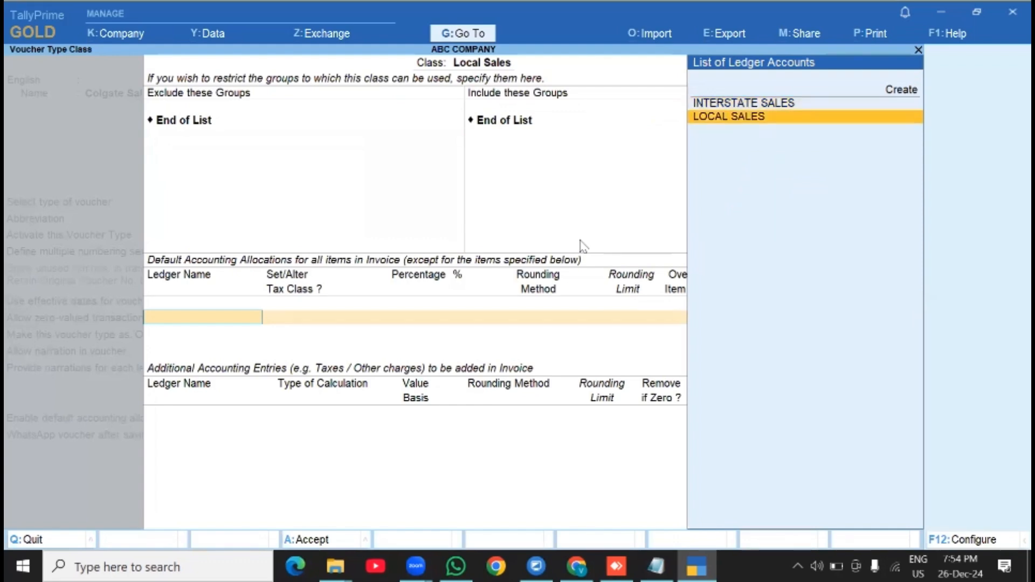
{"action": "key", "text": "Return"}
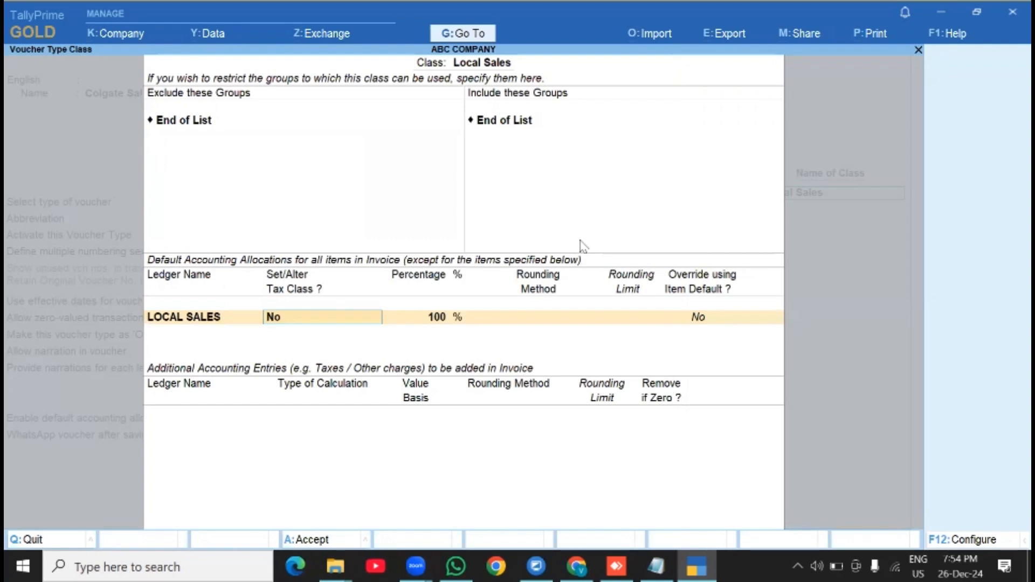
{"action": "type", "text": "y"}
{"action": "key", "text": "Return"}
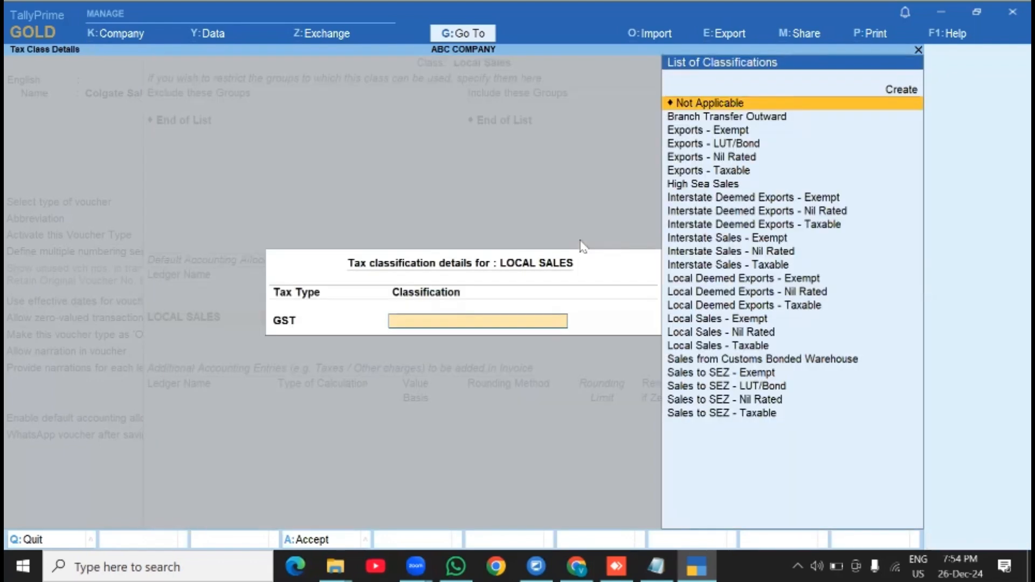
Set the GST classification of the LOCAL SALES allocation to Local Sales - Taxable and complete the default allocation row.
{"action": "key", "text": "Down"}
{"action": "key", "text": "Down"}
{"action": "key", "text": "Down"}
{"action": "key", "text": "Down"}
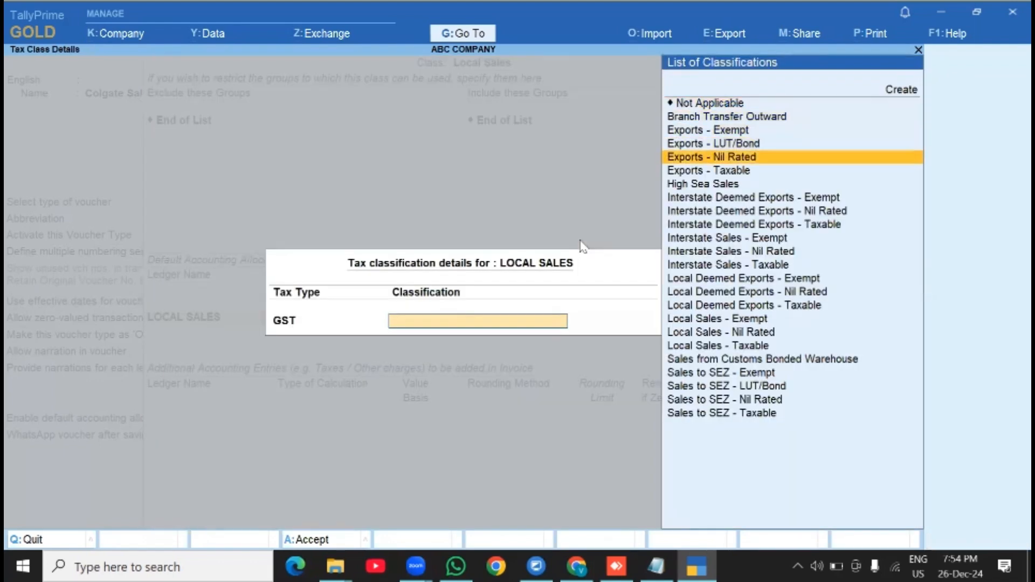
{"action": "key", "text": "Down"}
{"action": "key", "text": "Down"}
{"action": "key", "text": "Down"}
{"action": "key", "text": "Down"}
{"action": "key", "text": "Down"}
{"action": "key", "text": "Down"}
{"action": "key", "text": "Down"}
{"action": "key", "text": "Down"}
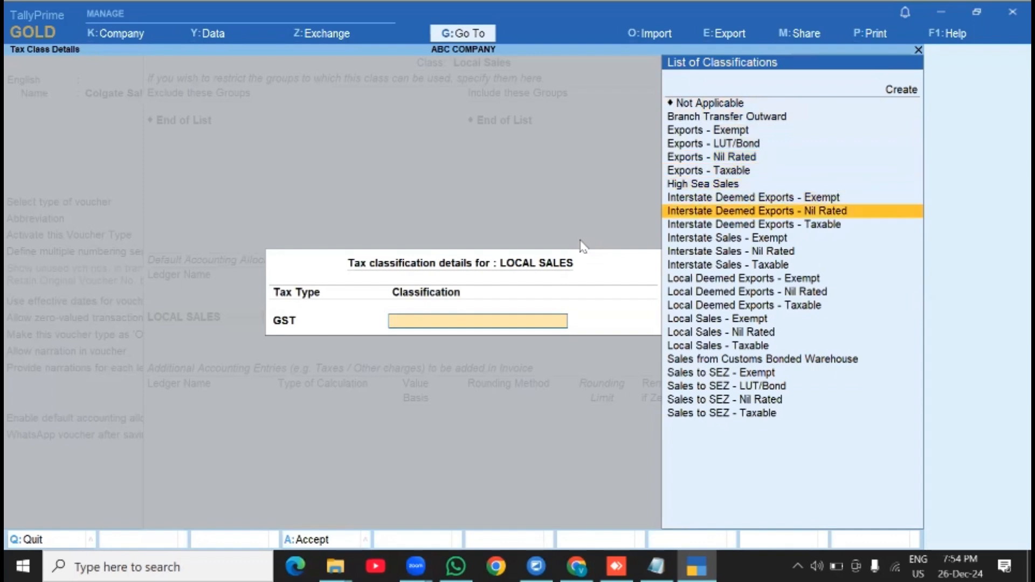
{"action": "key", "text": "Down"}
{"action": "key", "text": "Down"}
{"action": "key", "text": "Down"}
{"action": "key", "text": "Down"}
{"action": "key", "text": "Down"}
{"action": "key", "text": "Down"}
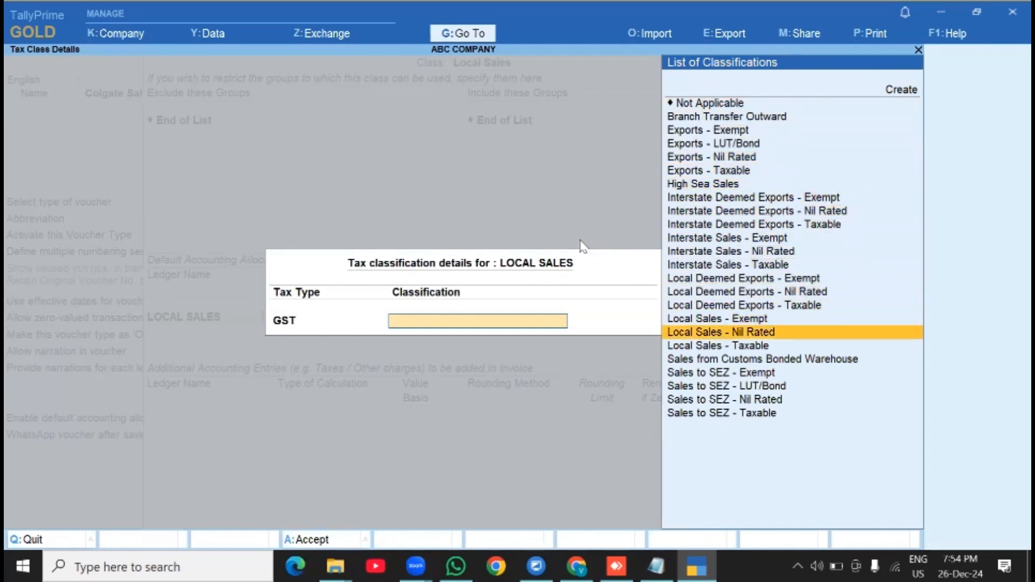
{"action": "key", "text": "Return"}
{"action": "key", "text": "Return"}
{"action": "key", "text": "Return"}
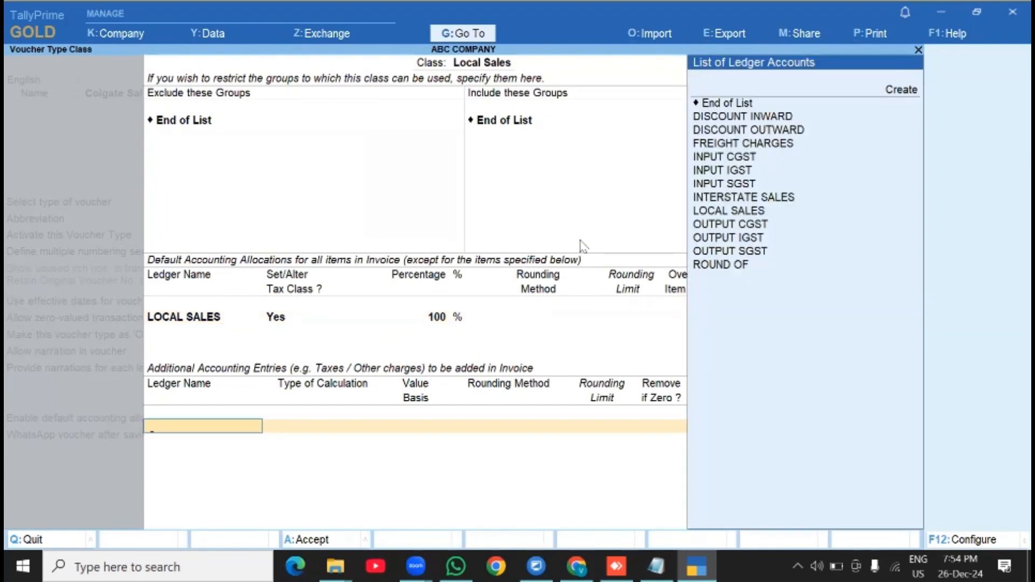
Add DISCOUNT OUTWARD as an additional accounting entry, calculated As User Defined Value and removed if zero.
{"action": "key", "text": "Down"}
{"action": "key", "text": "Down"}
{"action": "key", "text": "Down"}
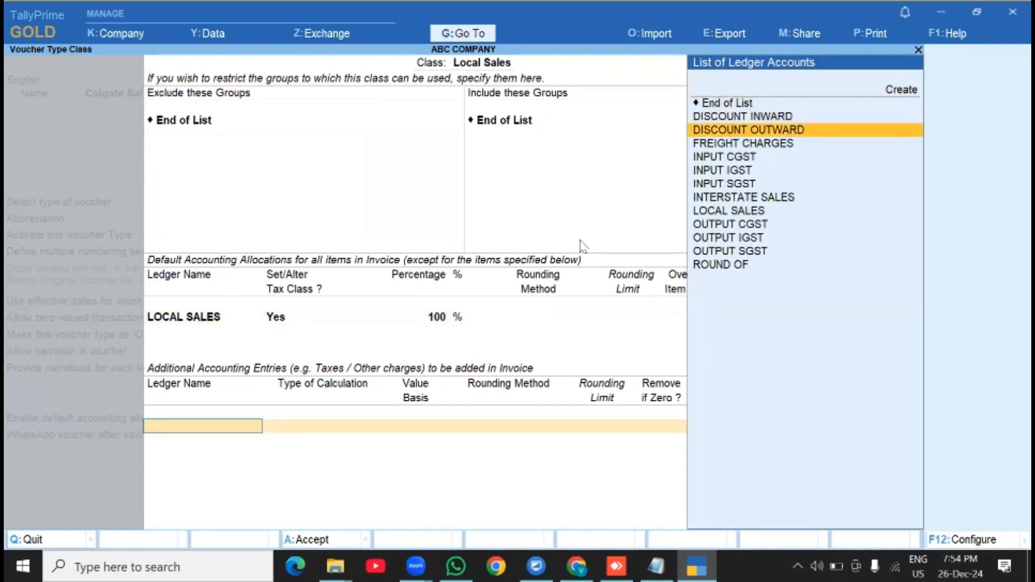
{"action": "key", "text": "Down"}
{"action": "key", "text": "Up"}
{"action": "key", "text": "Up"}
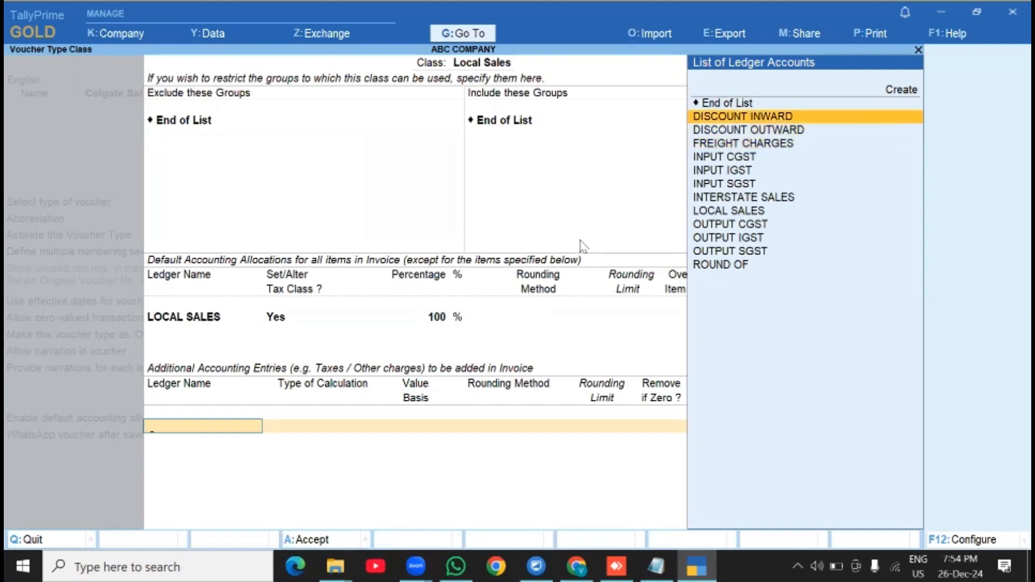
{"action": "key", "text": "Down"}
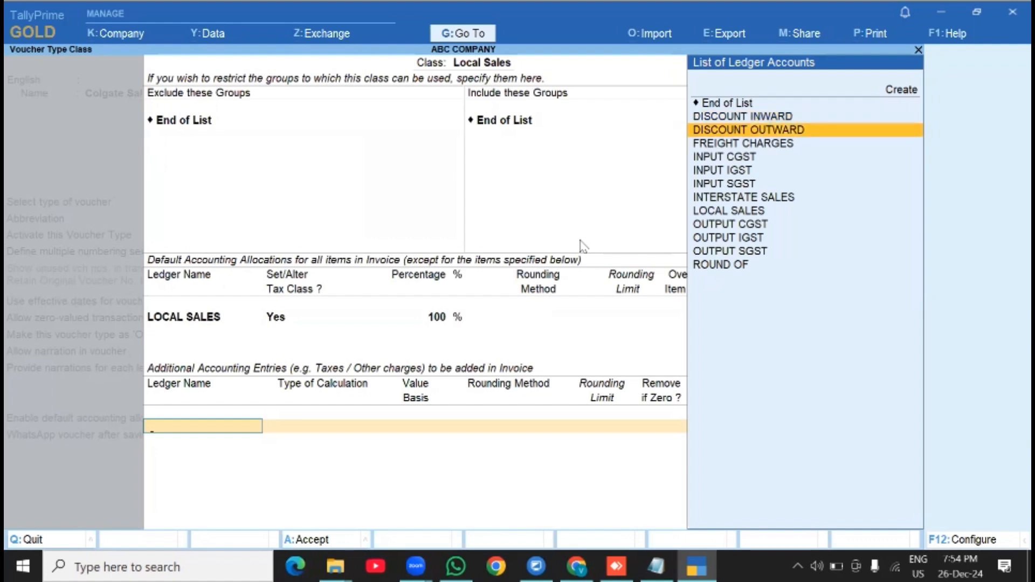
{"action": "key", "text": "Return"}
{"action": "key", "text": "Down"}
{"action": "key", "text": "Down"}
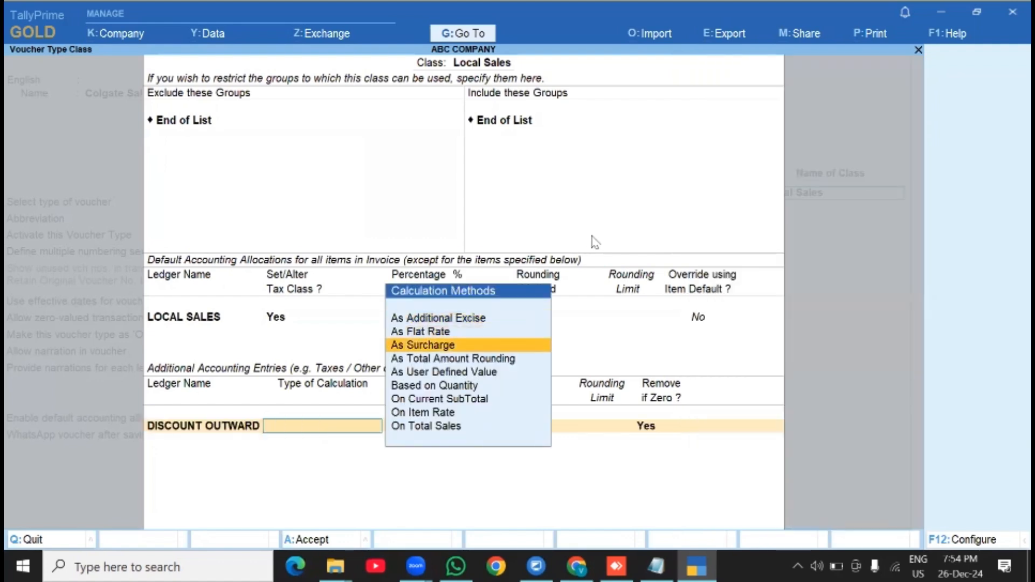
{"action": "key", "text": "Down"}
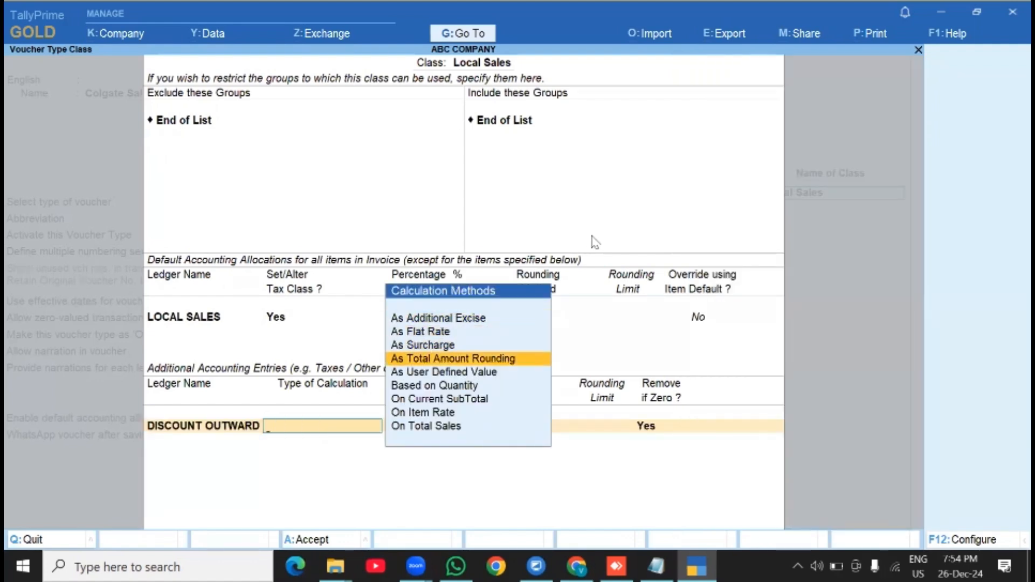
{"action": "key", "text": "Down"}
{"action": "key", "text": "Return"}
{"action": "key", "text": "Return"}
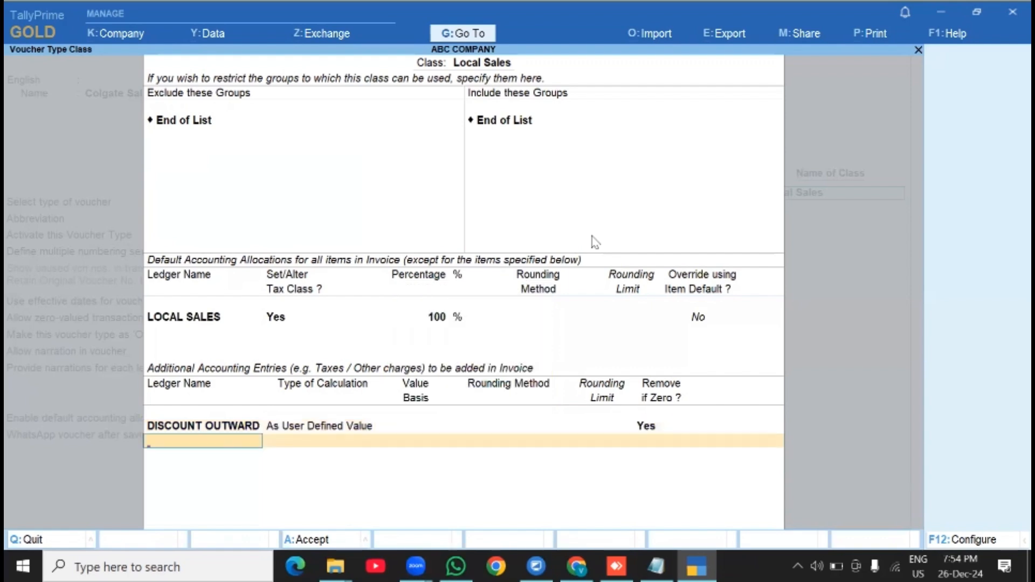
Add OUTPUT CGST to the additional accounting entries of the Local Sales class, keeping removal if zero.
{"action": "key", "text": "Down"}
{"action": "key", "text": "Down"}
{"action": "key", "text": "Down"}
{"action": "key", "text": "Down"}
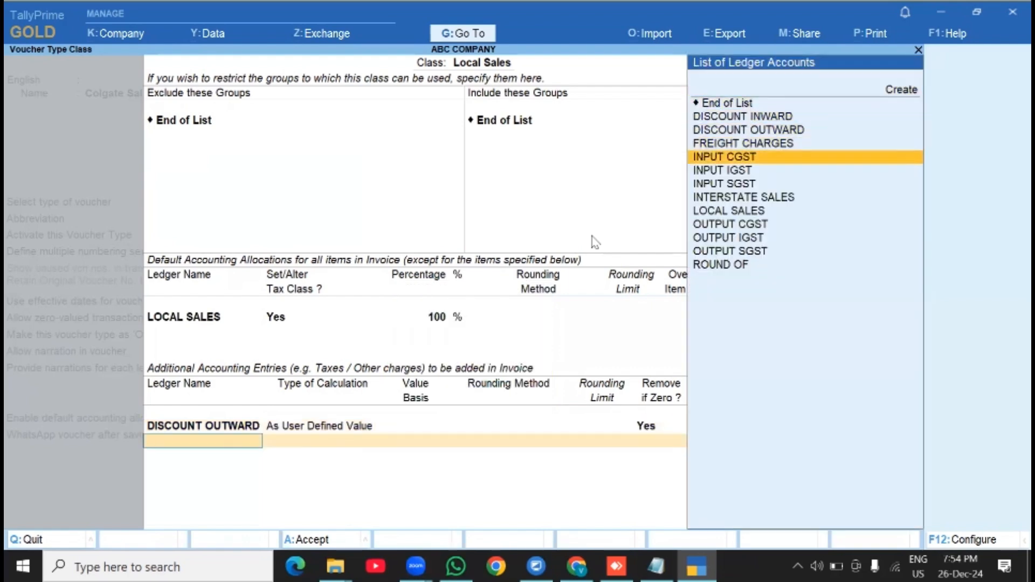
{"action": "key", "text": "Down"}
{"action": "key", "text": "Down"}
{"action": "key", "text": "Down"}
{"action": "key", "text": "Down"}
{"action": "key", "text": "Down"}
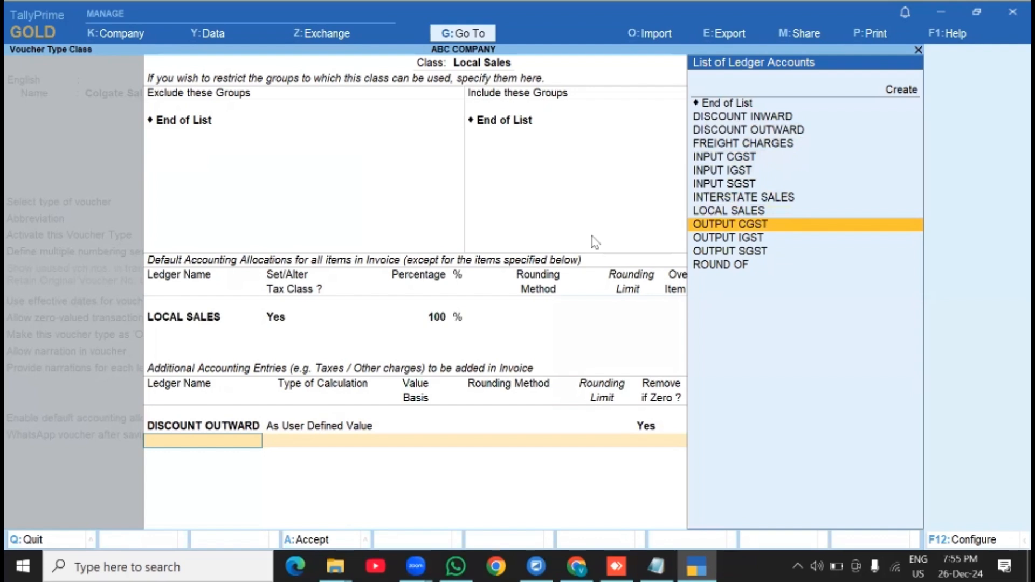
{"action": "key", "text": "Down"}
{"action": "key", "text": "Up"}
{"action": "key", "text": "Return"}
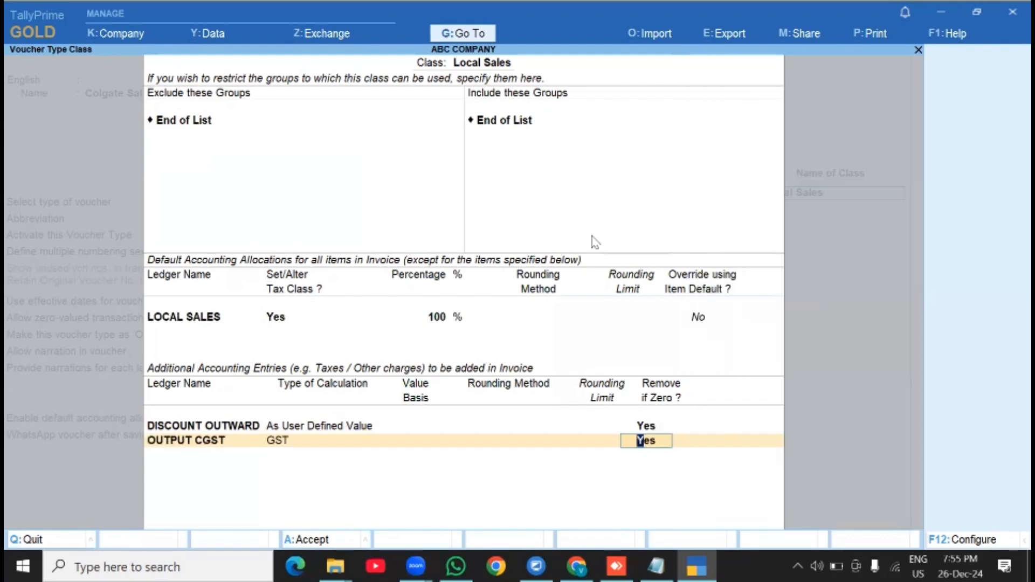
{"action": "key", "text": "Return"}
Add OUTPUT SGST as the next additional accounting entry of the Local Sales class, also removed if zero.
{"action": "key", "text": "Up"}
{"action": "key", "text": "Down"}
{"action": "key", "text": "Down"}
{"action": "key", "text": "Down"}
{"action": "key", "text": "Down"}
{"action": "key", "text": "Down"}
{"action": "key", "text": "Down"}
{"action": "key", "text": "Down"}
{"action": "key", "text": "Down"}
{"action": "key", "text": "Down"}
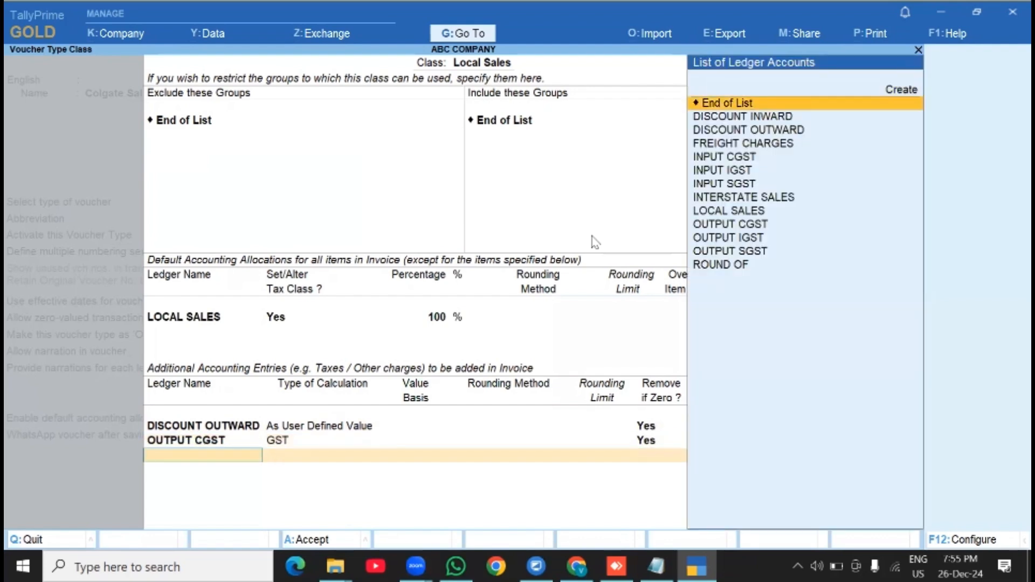
{"action": "key", "text": "Down"}
{"action": "key", "text": "Down"}
{"action": "key", "text": "Down"}
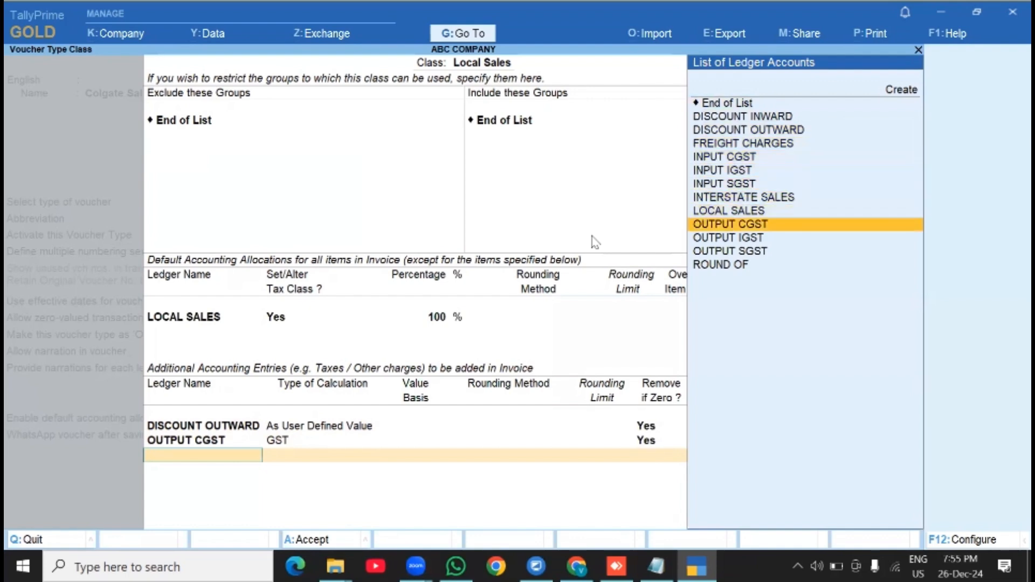
{"action": "key", "text": "Return"}
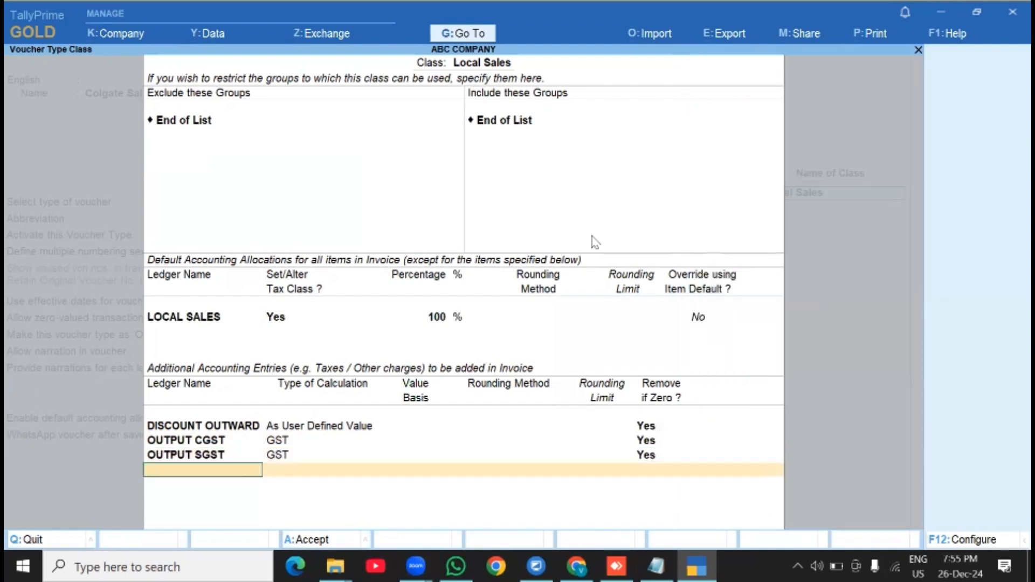
Add the ROUND OF ledger as an additional accounting entry calculated As Total Amount Rounding.
{"action": "key", "text": "Down"}
{"action": "key", "text": "Down"}
{"action": "key", "text": "Down"}
{"action": "key", "text": "Down"}
{"action": "key", "text": "Down"}
{"action": "key", "text": "Down"}
{"action": "key", "text": "Down"}
{"action": "key", "text": "Down"}
{"action": "key", "text": "Down"}
{"action": "key", "text": "Down"}
{"action": "key", "text": "Down"}
{"action": "key", "text": "Down"}
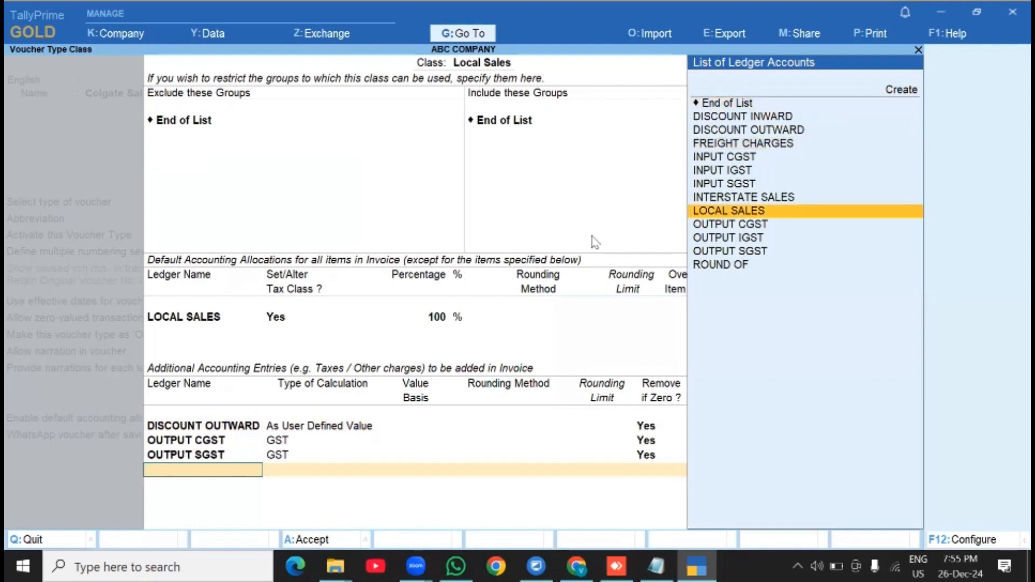
{"action": "key", "text": "Down"}
{"action": "key", "text": "Return"}
{"action": "key", "text": "Down"}
{"action": "key", "text": "Down"}
{"action": "key", "text": "Down"}
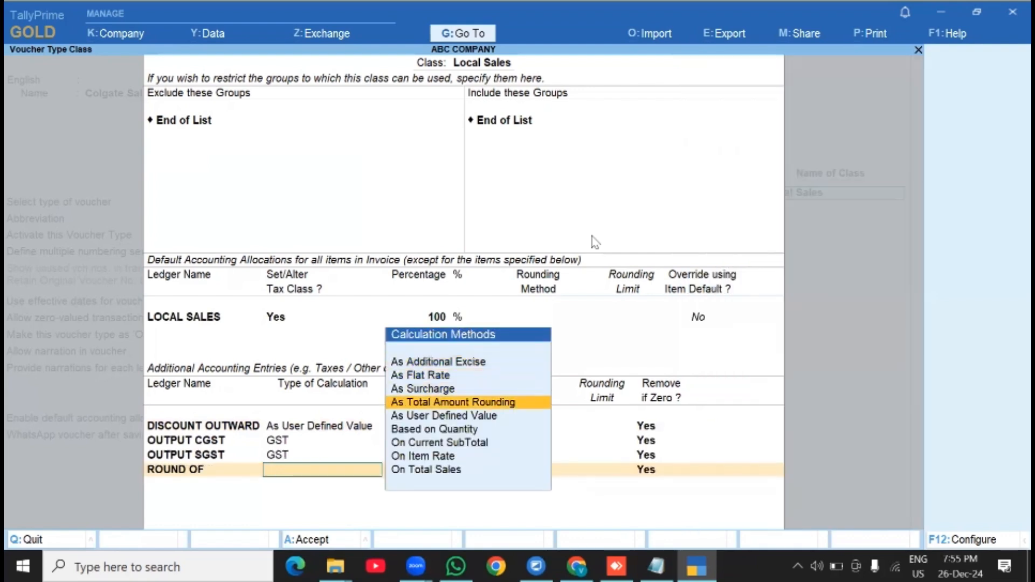
{"action": "key", "text": "Return"}
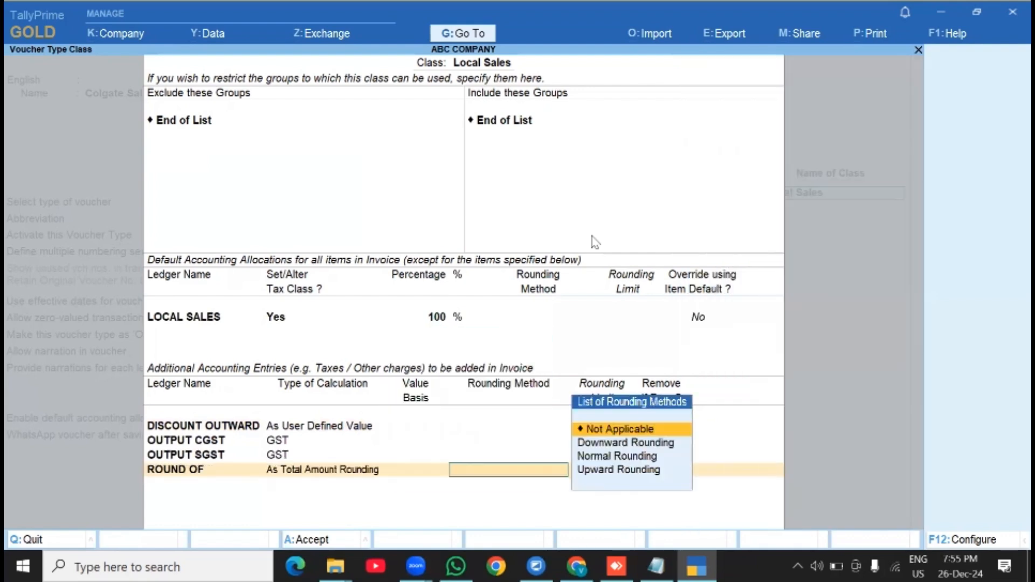
Give ROUND OF Normal Rounding with a limit of 1, removed if zero, and accept the Local Sales class.
{"action": "key", "text": "Down"}
{"action": "key", "text": "Down"}
{"action": "key", "text": "Return"}
{"action": "key", "text": "Return"}
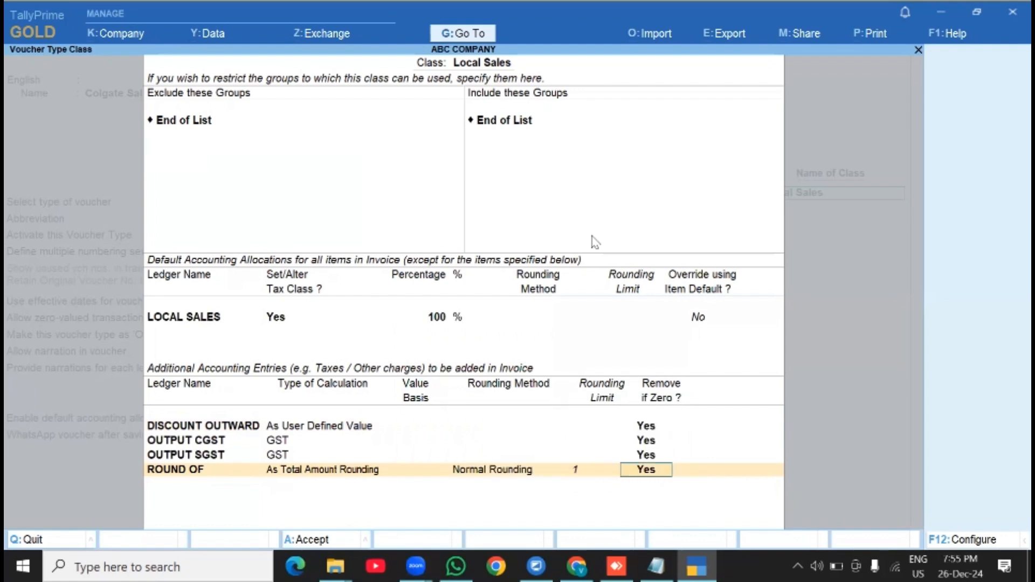
{"action": "key", "text": "Return"}
{"action": "key", "text": "ctrl+a"}
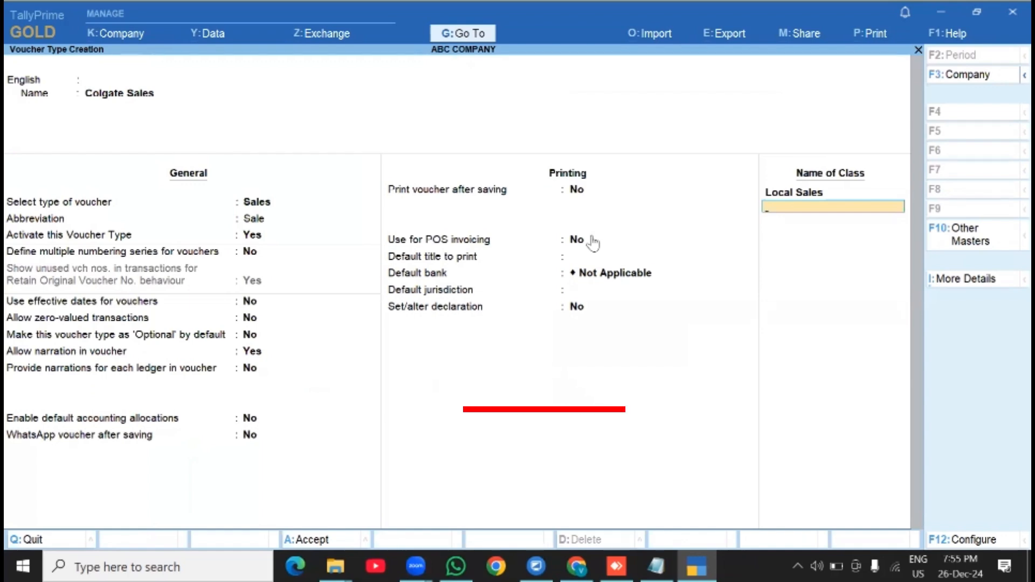
Add a second class named Igst Sales to the voucher type, without excluding or including any groups.
{"action": "type", "text": "Igst Sales"}
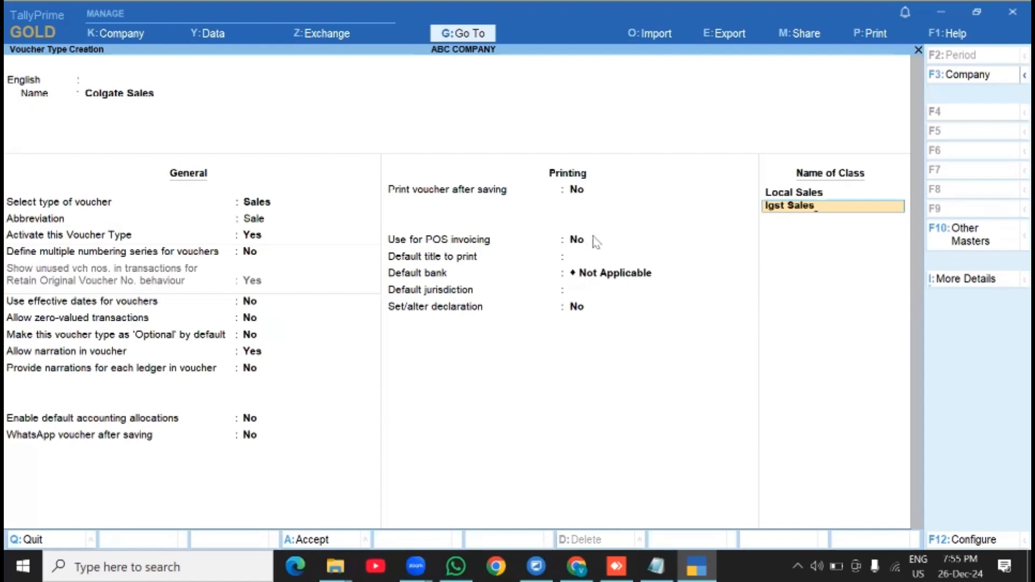
{"action": "key", "text": "Return"}
{"action": "key", "text": "Return"}
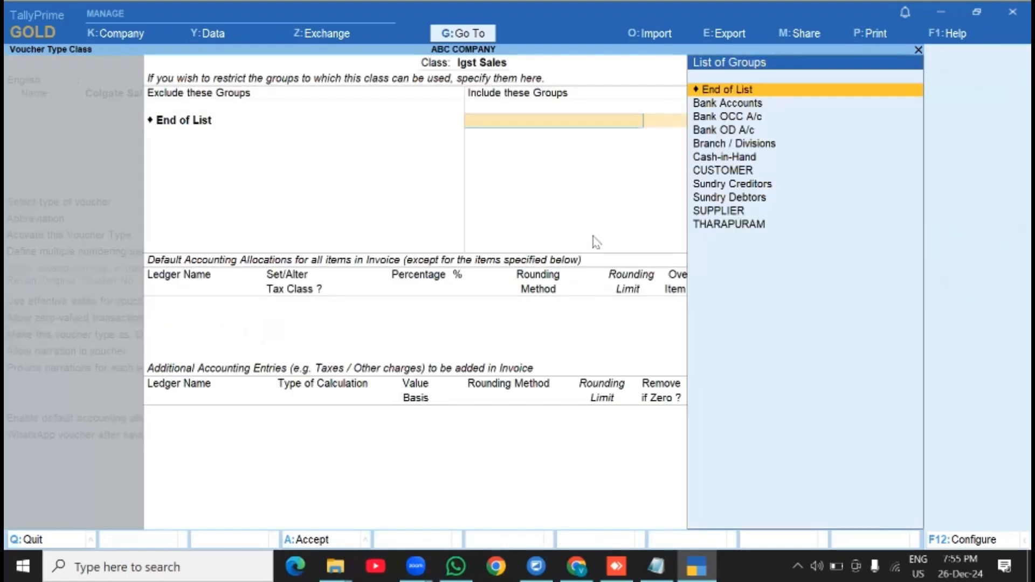
{"action": "key", "text": "Return"}
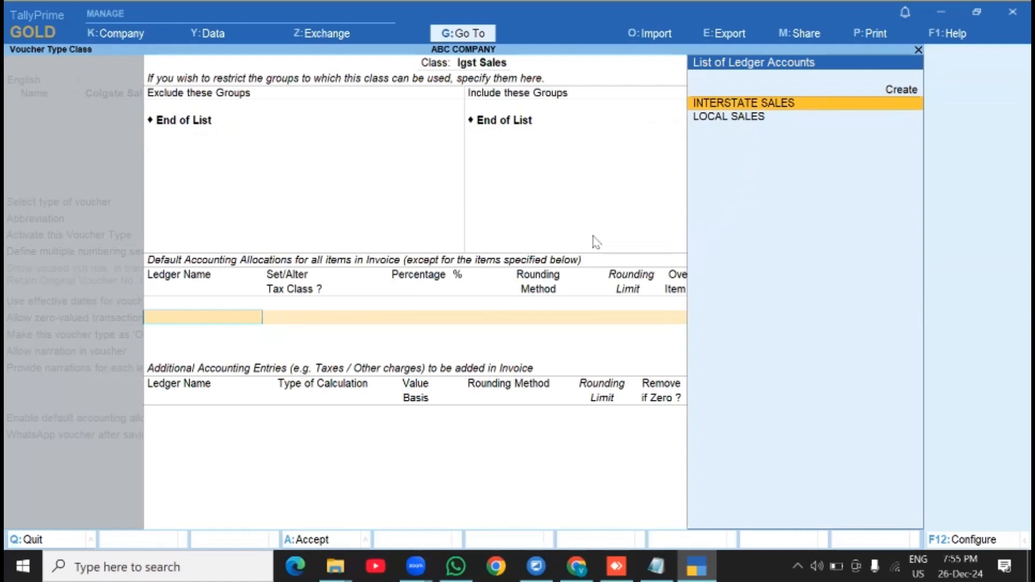
Allocate the Igst Sales class's invoice items to the INTERSTATE SALES ledger and enable setting its tax class.
{"action": "key", "text": "Return"}
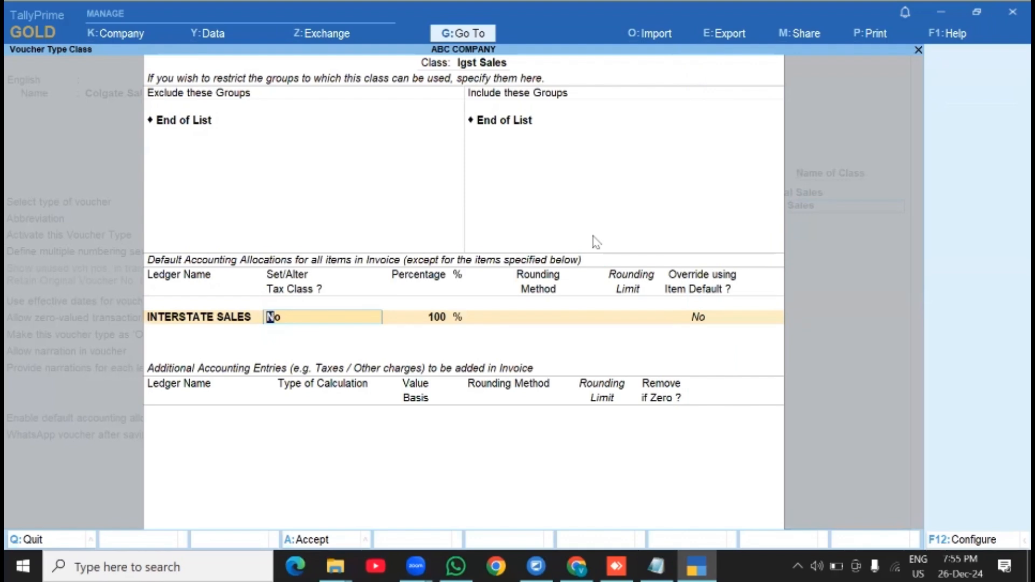
{"action": "type", "text": "y"}
{"action": "key", "text": "Return"}
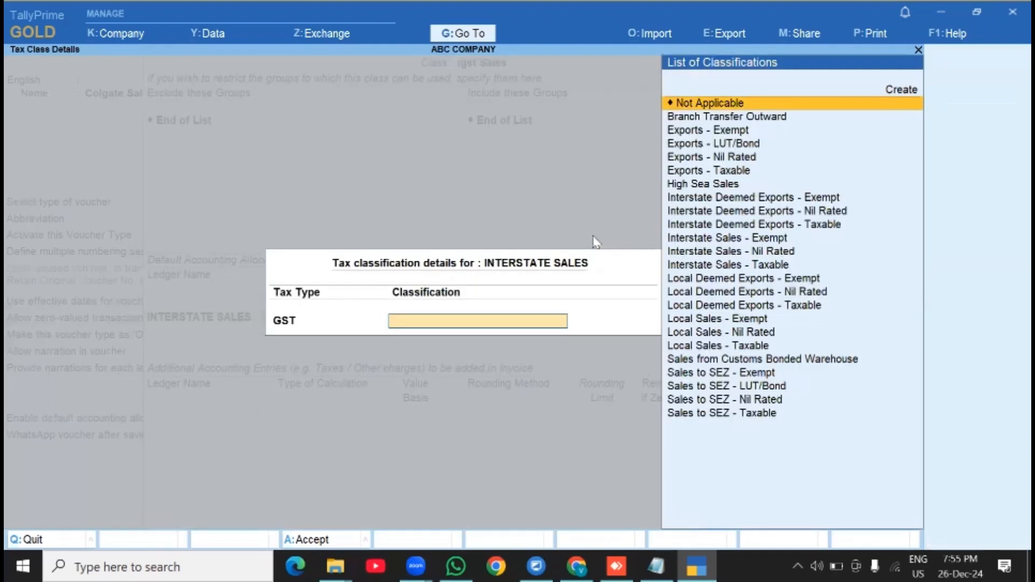
Set the GST classification of the INTERSTATE SALES allocation to Interstate Sales - Taxable and complete the 100% allocation row.
{"action": "key", "text": "Down"}
{"action": "key", "text": "Down"}
{"action": "key", "text": "Down"}
{"action": "key", "text": "Down"}
{"action": "key", "text": "Down"}
{"action": "key", "text": "Down"}
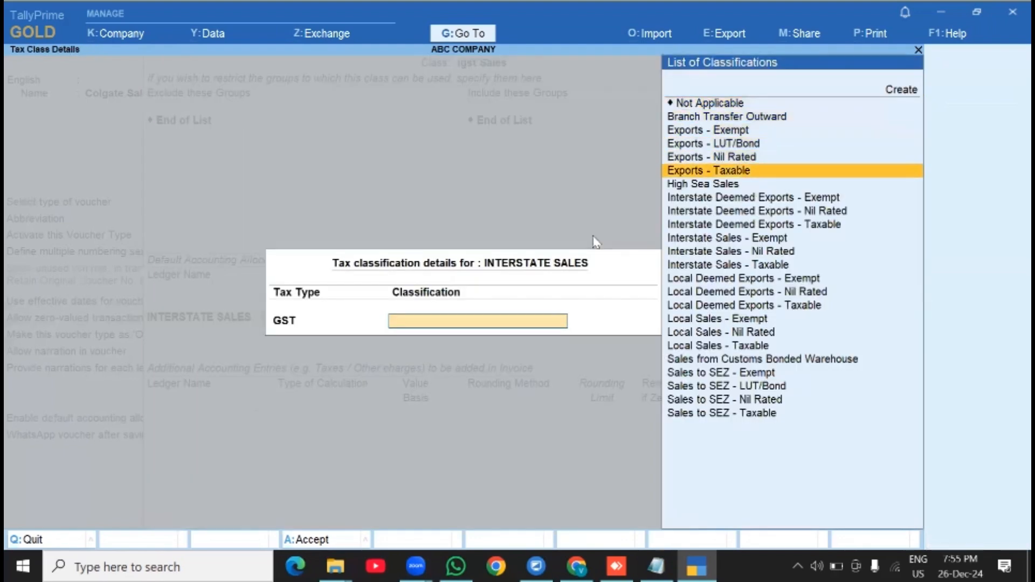
{"action": "key", "text": "Down"}
{"action": "key", "text": "Down"}
{"action": "key", "text": "Down"}
{"action": "key", "text": "Down"}
{"action": "key", "text": "Down"}
{"action": "key", "text": "Down"}
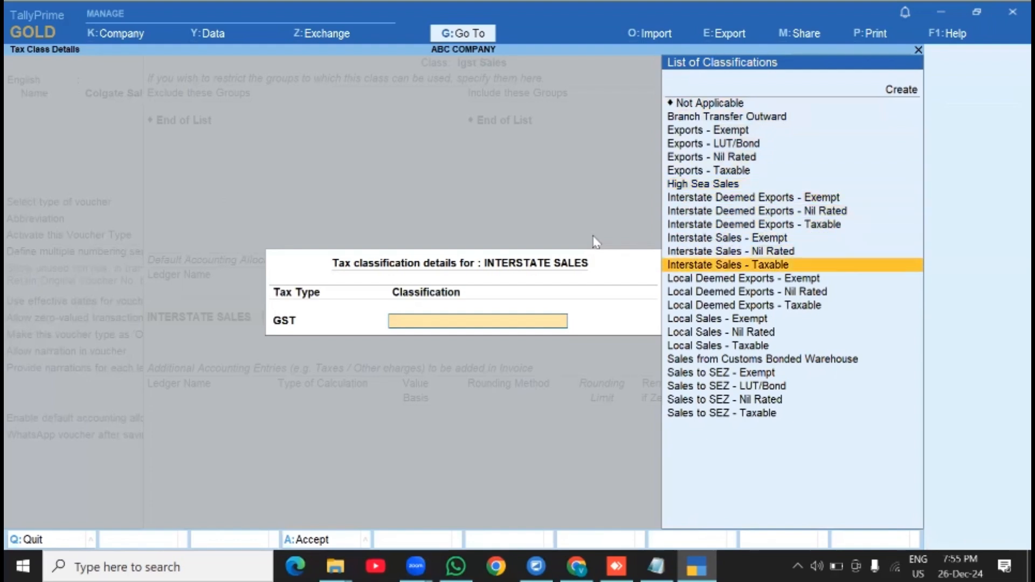
{"action": "key", "text": "Return"}
{"action": "key", "text": "Return"}
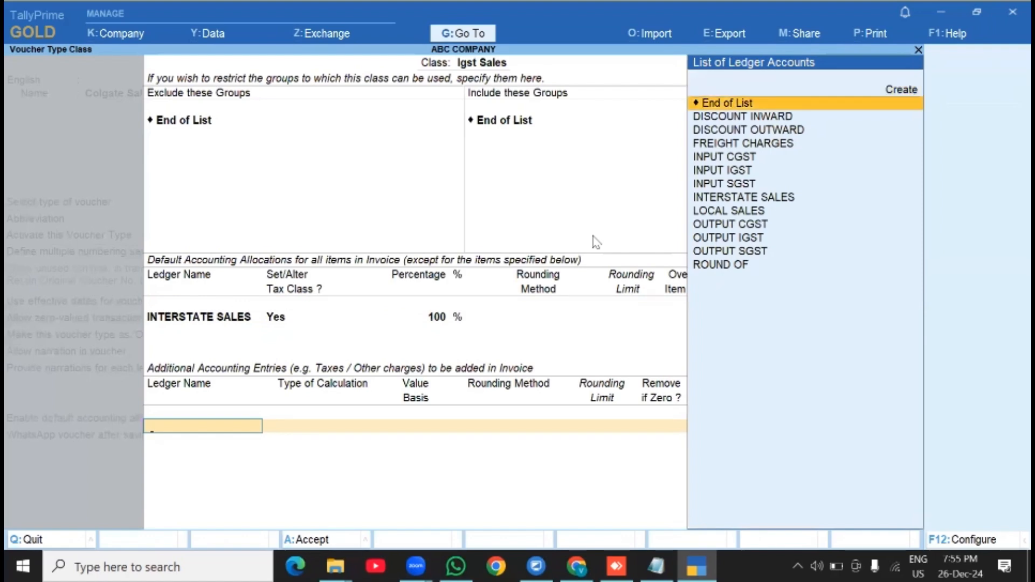
Add the DISCOUNT OUTWARD ledger as an additional accounting entry of the Igst Sales class.
{"action": "key", "text": "Down"}
{"action": "key", "text": "Down"}
{"action": "key", "text": "Down"}
{"action": "key", "text": "Down"}
{"action": "key", "text": "Down"}
{"action": "key", "text": "Down"}
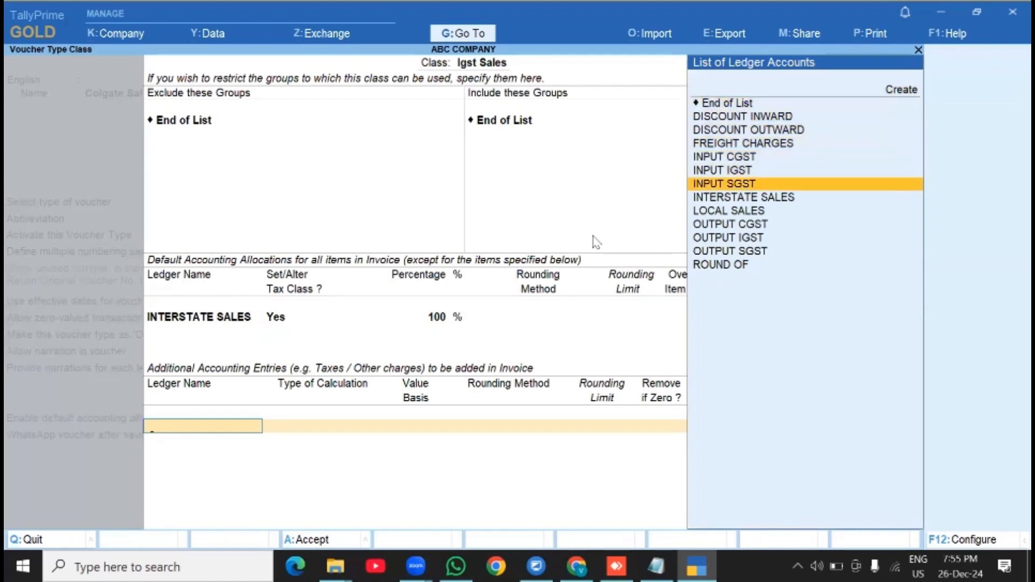
{"action": "key", "text": "Down"}
{"action": "key", "text": "Down"}
{"action": "key", "text": "Down"}
{"action": "key", "text": "Down"}
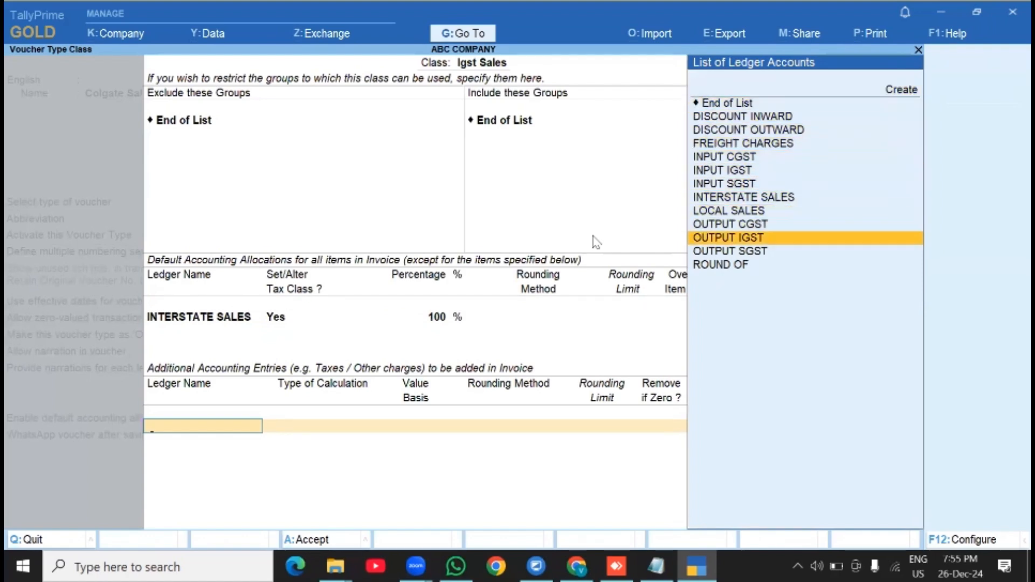
{"action": "key", "text": "Up"}
{"action": "key", "text": "Up"}
{"action": "key", "text": "Up"}
{"action": "key", "text": "Up"}
{"action": "key", "text": "Up"}
{"action": "key", "text": "Up"}
{"action": "key", "text": "Up"}
{"action": "key", "text": "Up"}
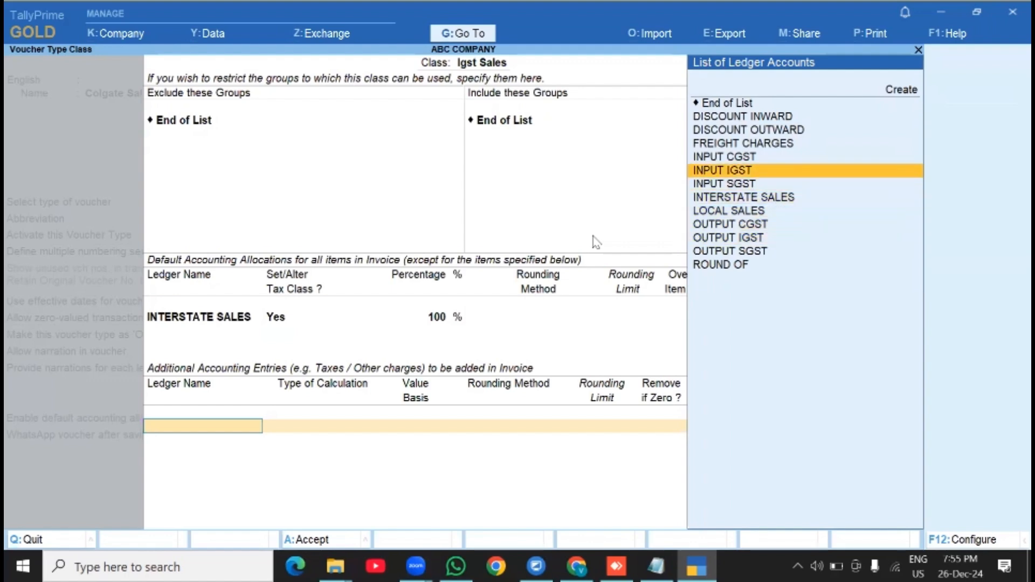
{"action": "key", "text": "Return"}
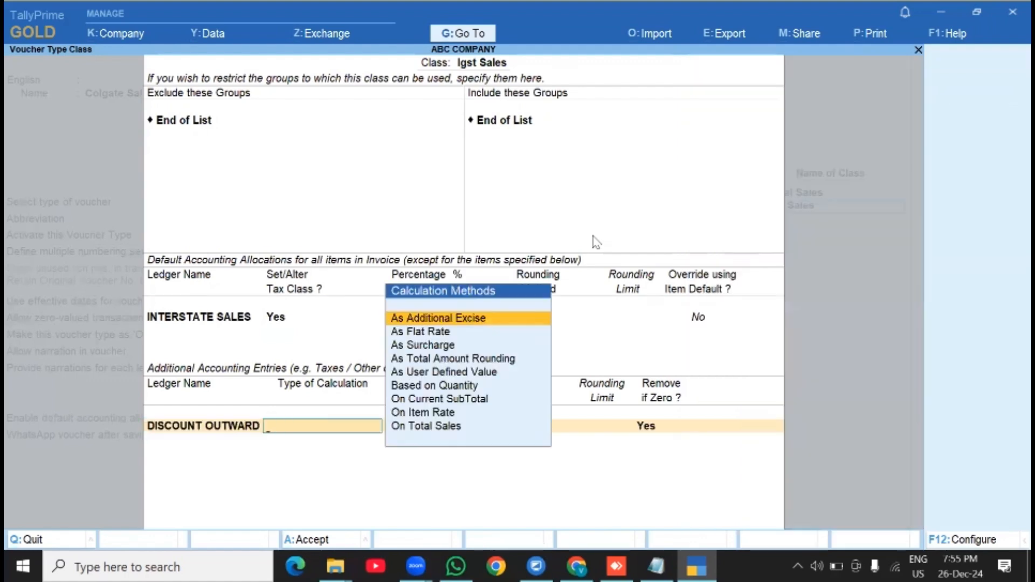
Calculate the DISCOUNT OUTWARD entry As User Defined Value and have it removed if zero.
{"action": "key", "text": "Down"}
{"action": "key", "text": "Down"}
{"action": "key", "text": "Down"}
{"action": "key", "text": "Down"}
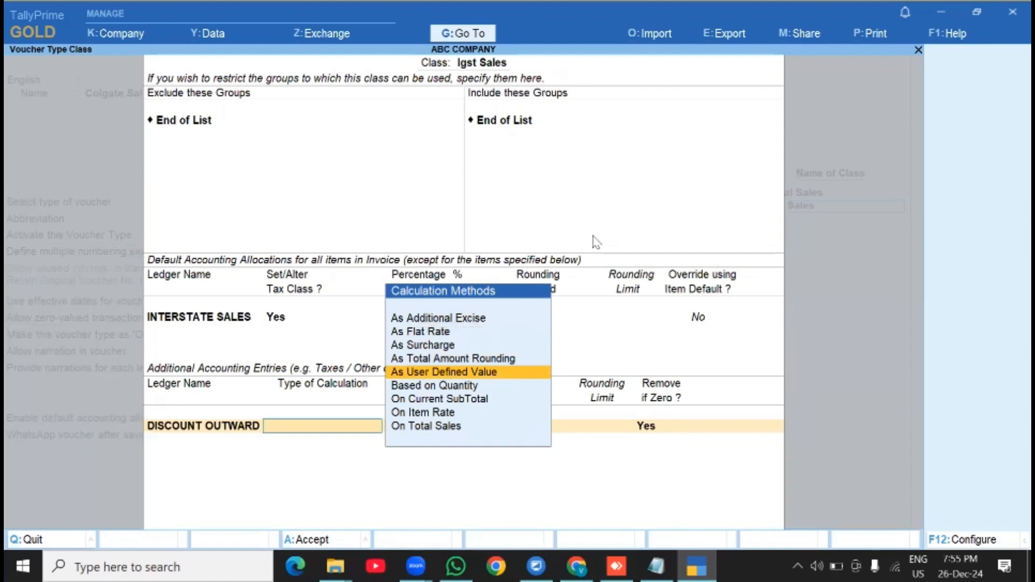
{"action": "key", "text": "Return"}
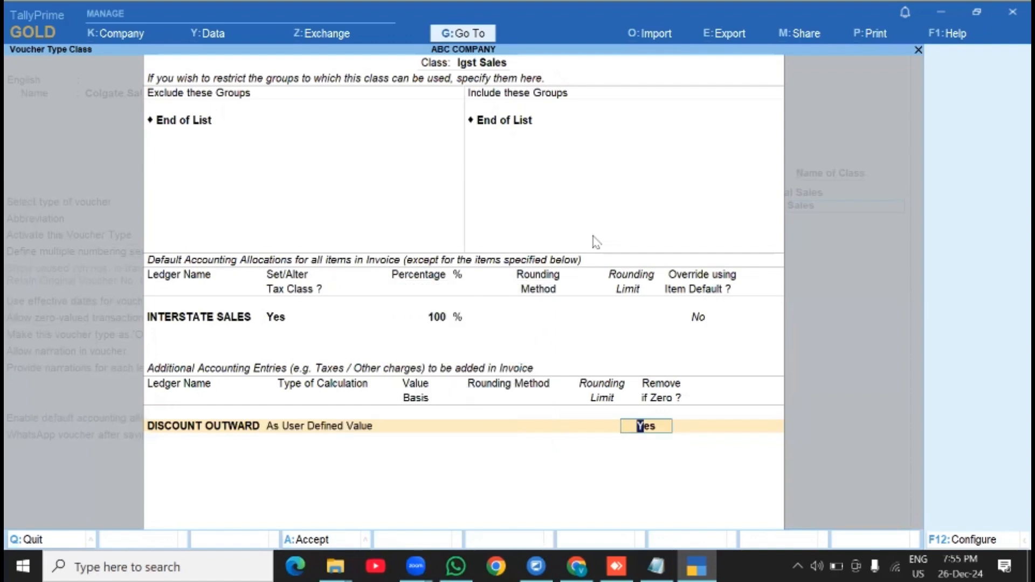
{"action": "key", "text": "Return"}
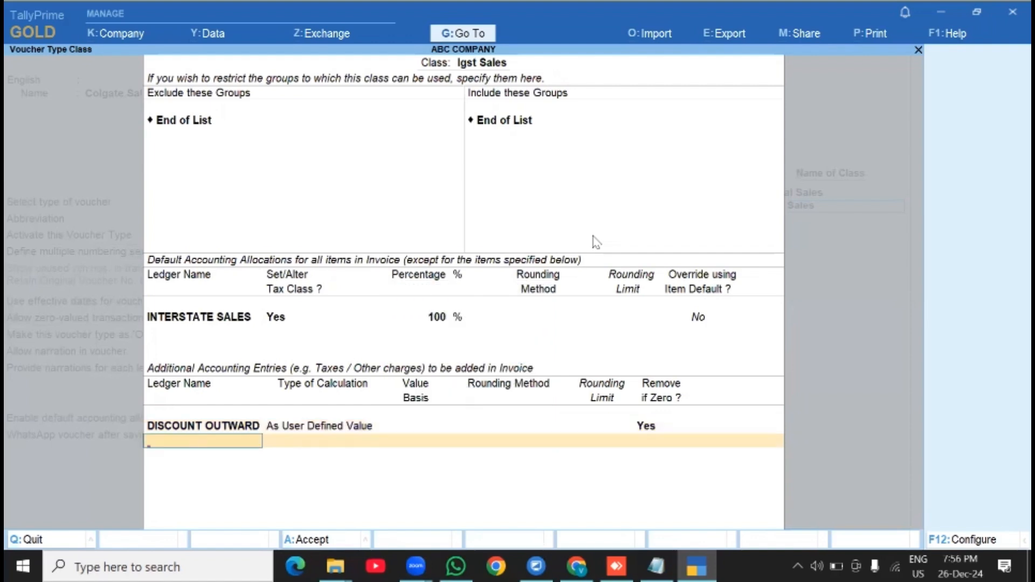
Add the OUTPUT IGST ledger as the second additional entry, calculated as GST and removed if zero.
{"action": "key", "text": "Down"}
{"action": "key", "text": "Down"}
{"action": "key", "text": "Down"}
{"action": "key", "text": "Down"}
{"action": "key", "text": "Down"}
{"action": "key", "text": "Down"}
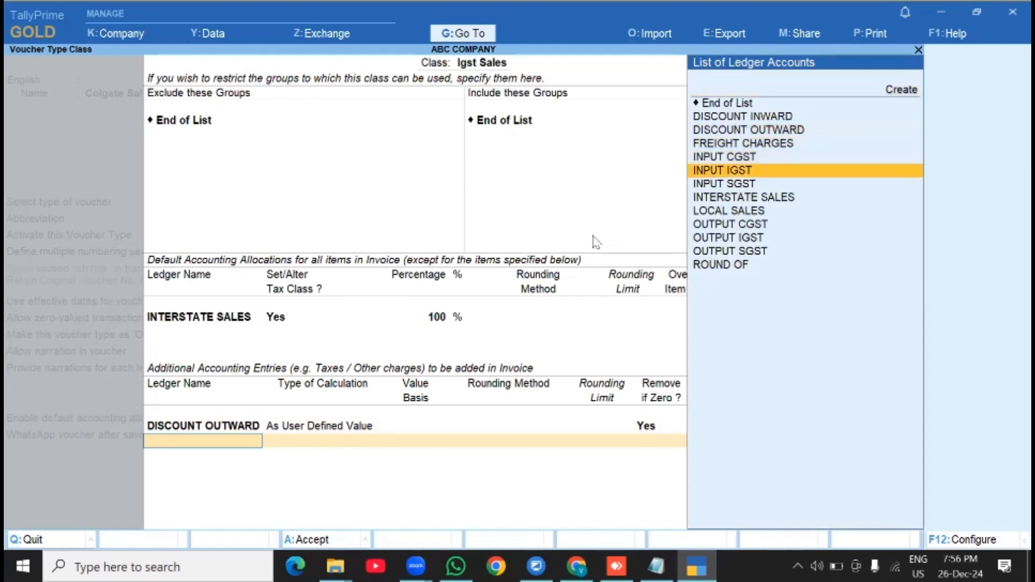
{"action": "key", "text": "Down"}
{"action": "key", "text": "Down"}
{"action": "key", "text": "Down"}
{"action": "key", "text": "Down"}
{"action": "key", "text": "Down"}
{"action": "key", "text": "Return"}
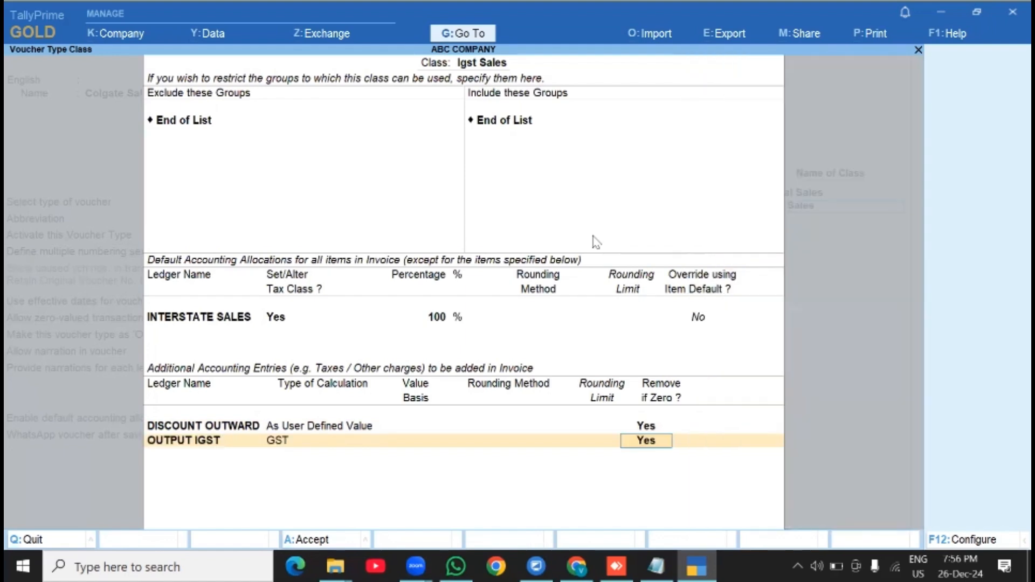
{"action": "key", "text": "Return"}
Add the ROUND OF ledger as the third additional entry, calculated As Total Amount Rounding.
{"action": "key", "text": "Down"}
{"action": "key", "text": "Down"}
{"action": "key", "text": "Down"}
{"action": "key", "text": "Down"}
{"action": "key", "text": "Down"}
{"action": "key", "text": "Down"}
{"action": "key", "text": "Down"}
{"action": "key", "text": "Down"}
{"action": "key", "text": "Down"}
{"action": "key", "text": "Down"}
{"action": "key", "text": "Down"}
{"action": "key", "text": "Down"}
{"action": "key", "text": "Down"}
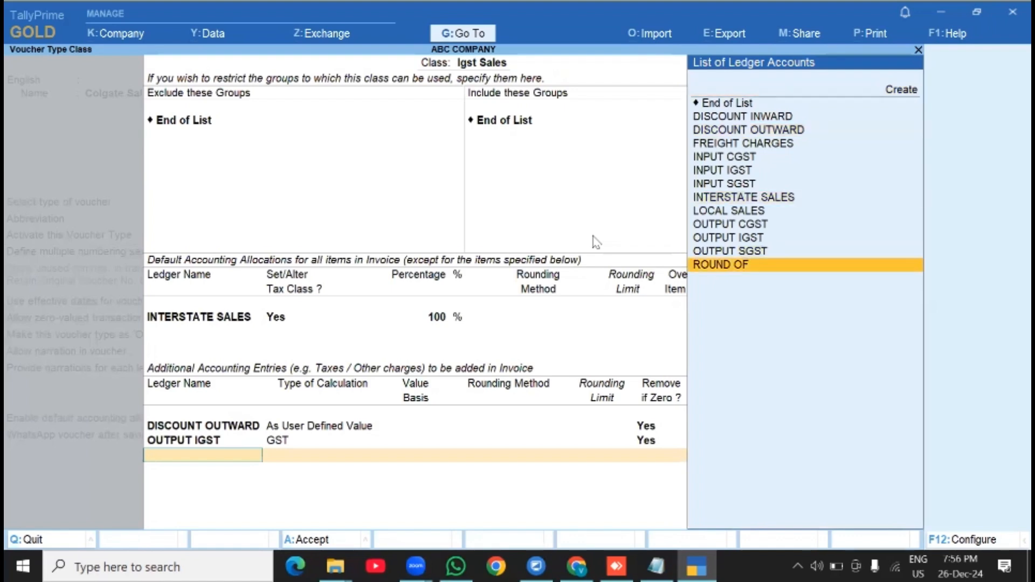
{"action": "key", "text": "Return"}
{"action": "key", "text": "Down"}
{"action": "key", "text": "Down"}
{"action": "key", "text": "Down"}
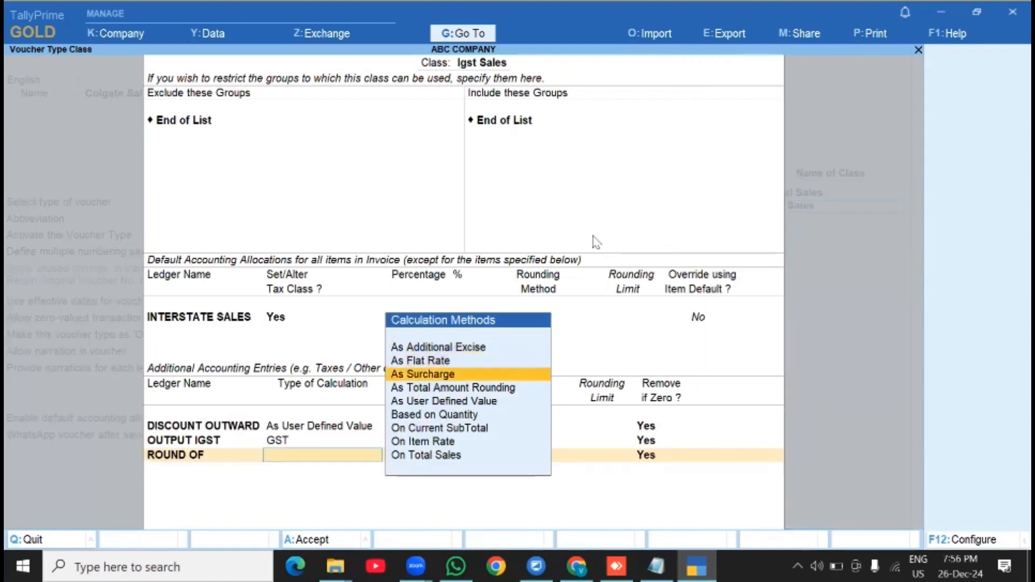
{"action": "key", "text": "Return"}
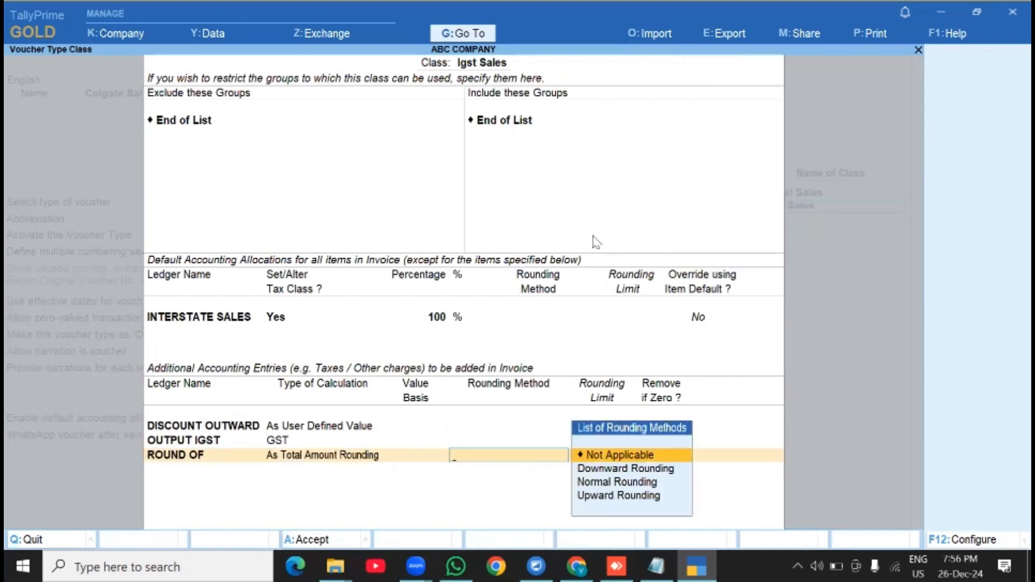
Give ROUND OF Normal Rounding with a limit of 1, removed if zero, and accept the Igst Sales class.
{"action": "key", "text": "Down"}
{"action": "key", "text": "Down"}
{"action": "key", "text": "Return"}
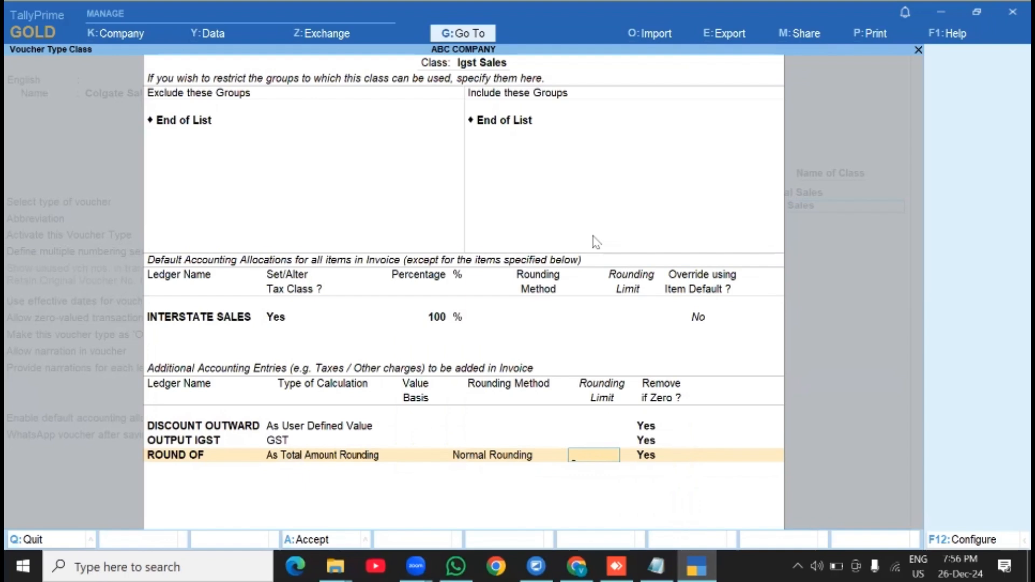
{"action": "key", "text": "Return"}
{"action": "key", "text": "Return"}
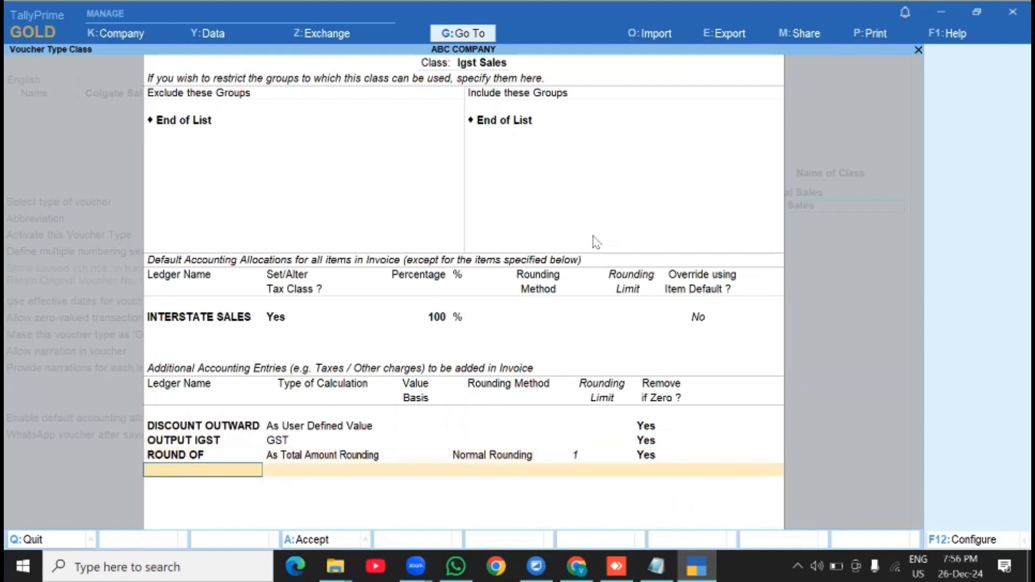
{"action": "key", "text": "Return"}
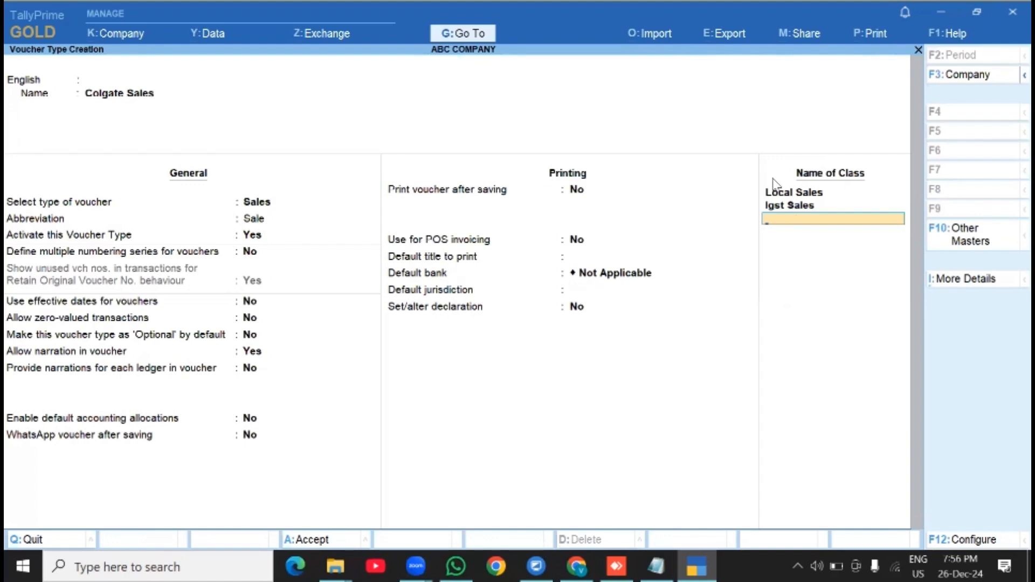
Save the Colgate Sales voucher type and return to the Gateway of Tally.
{"action": "key", "text": "ctrl"}
{"action": "key", "text": "ctrl"}
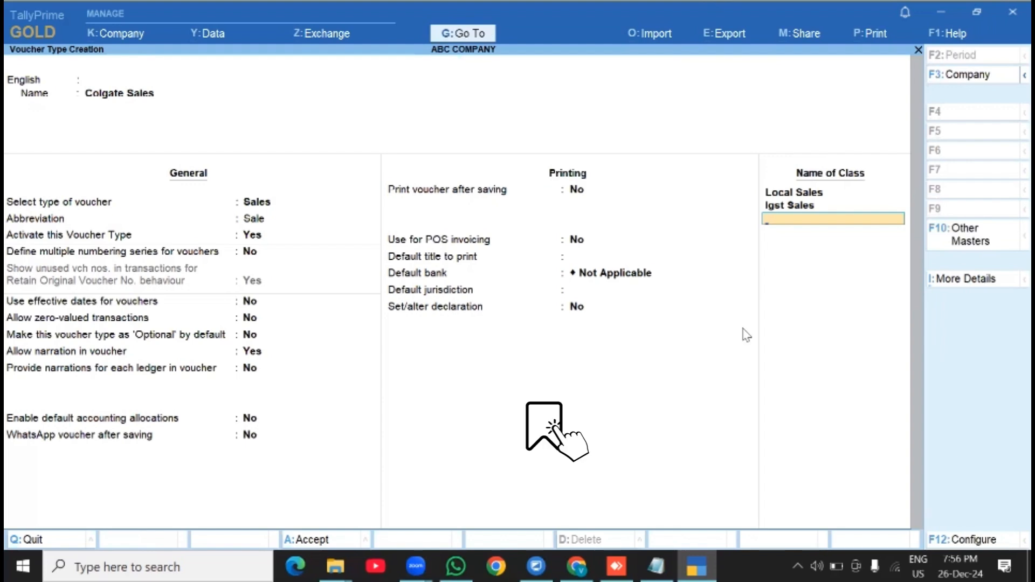
{"action": "key", "text": "Return"}
{"action": "key", "text": "Return"}
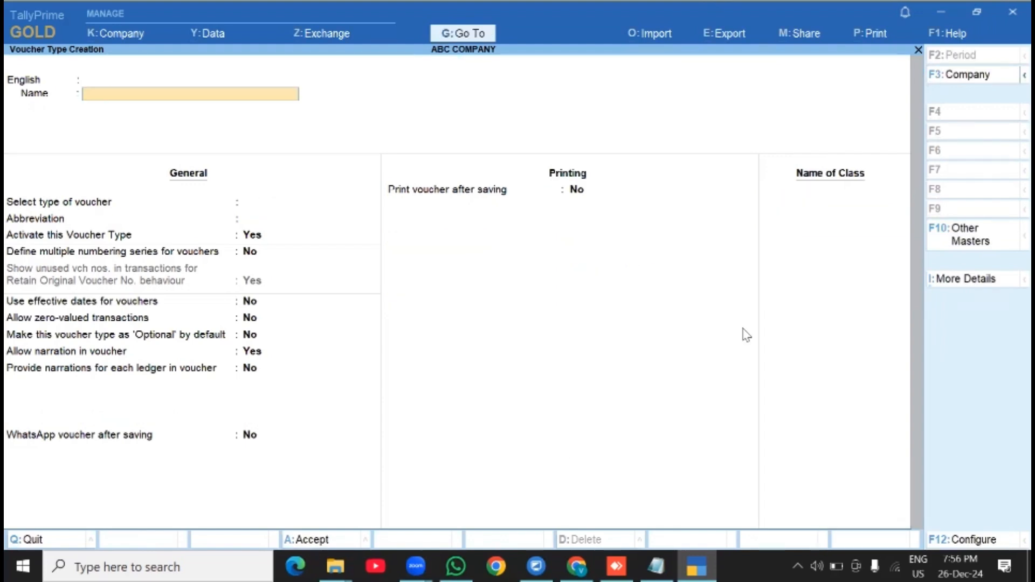
{"action": "key", "text": "Escape"}
{"action": "key", "text": "Escape"}
{"action": "key", "text": "Escape"}
Open a Colgate Sales voucher with the Local Sales class and examine its preset additional ledgers.
{"action": "key", "text": "Down"}
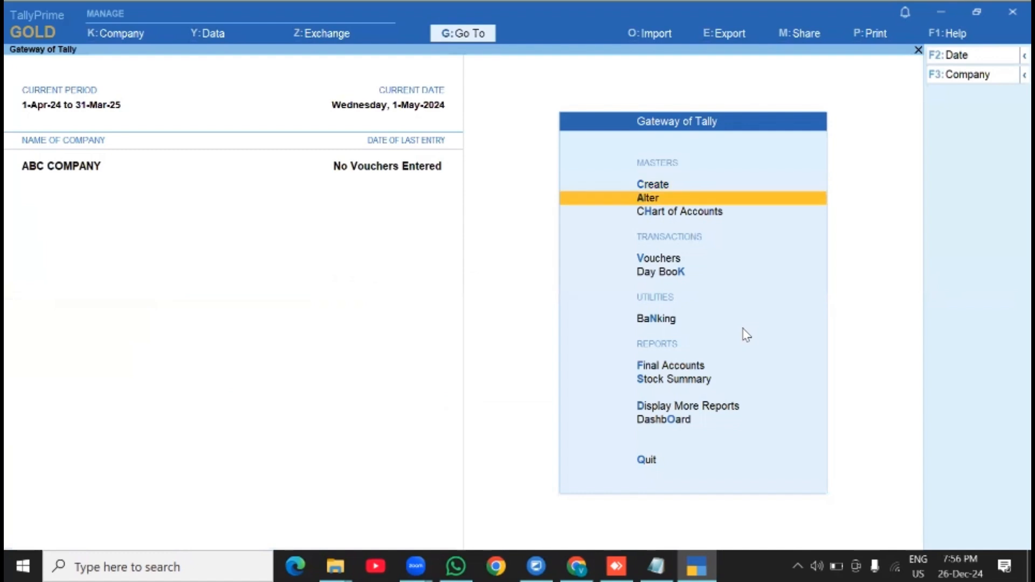
{"action": "key", "text": "Down"}
{"action": "key", "text": "Down"}
{"action": "key", "text": "Return"}
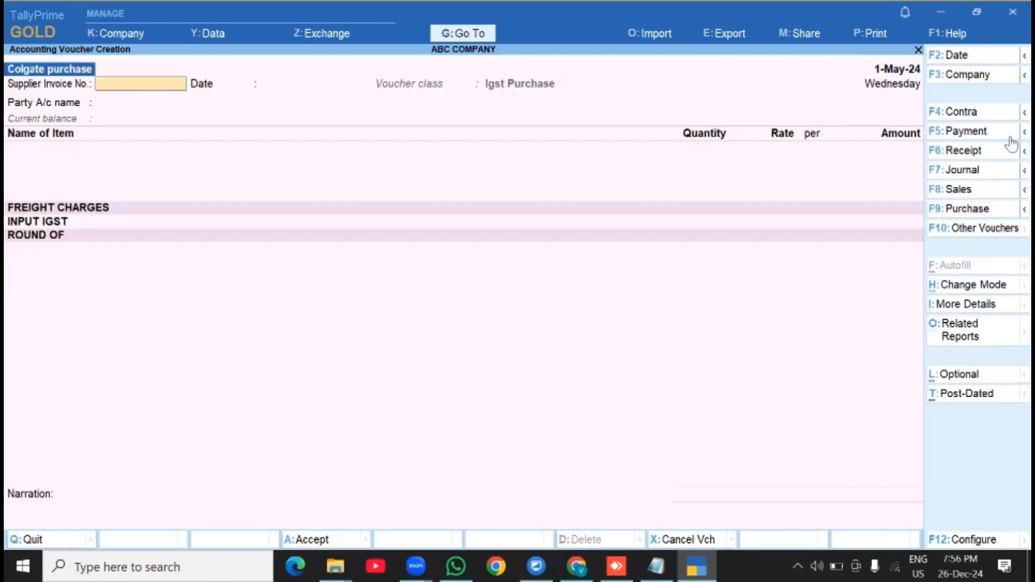
{"action": "left_click", "coordinate": [959, 189]}
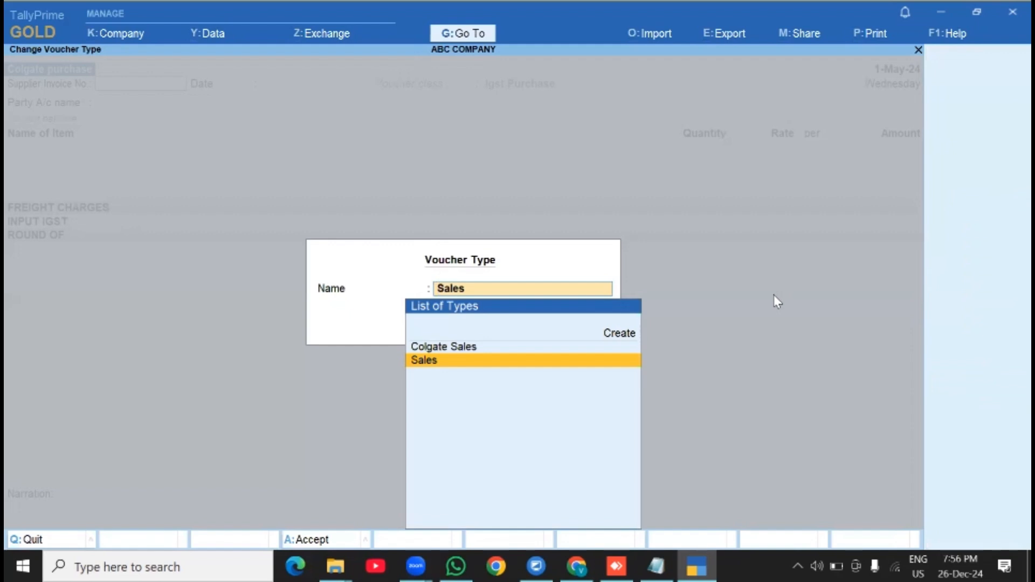
{"action": "key", "text": "Up"}
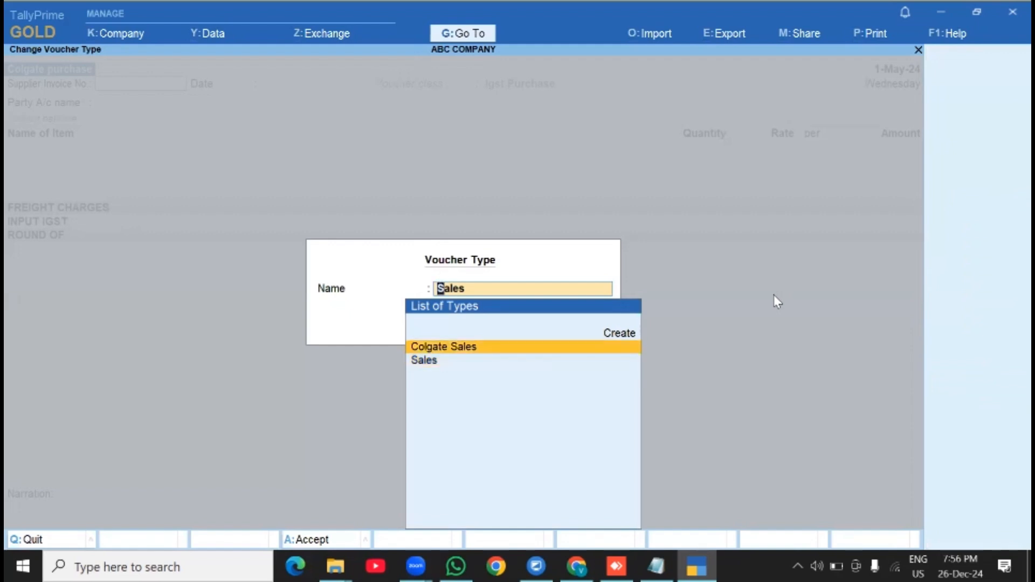
{"action": "key", "text": "Return"}
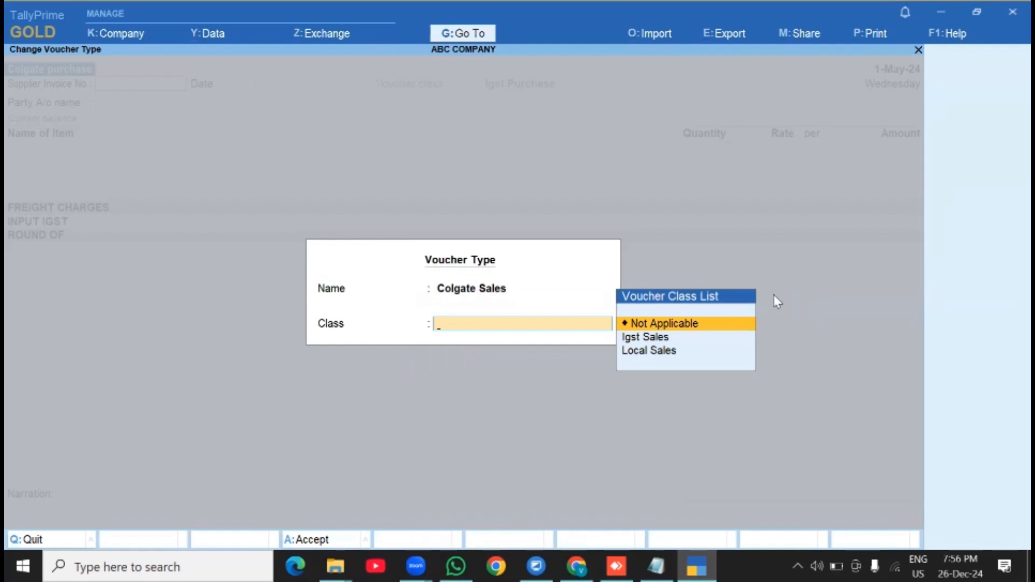
{"action": "key", "text": "Down"}
{"action": "key", "text": "Down"}
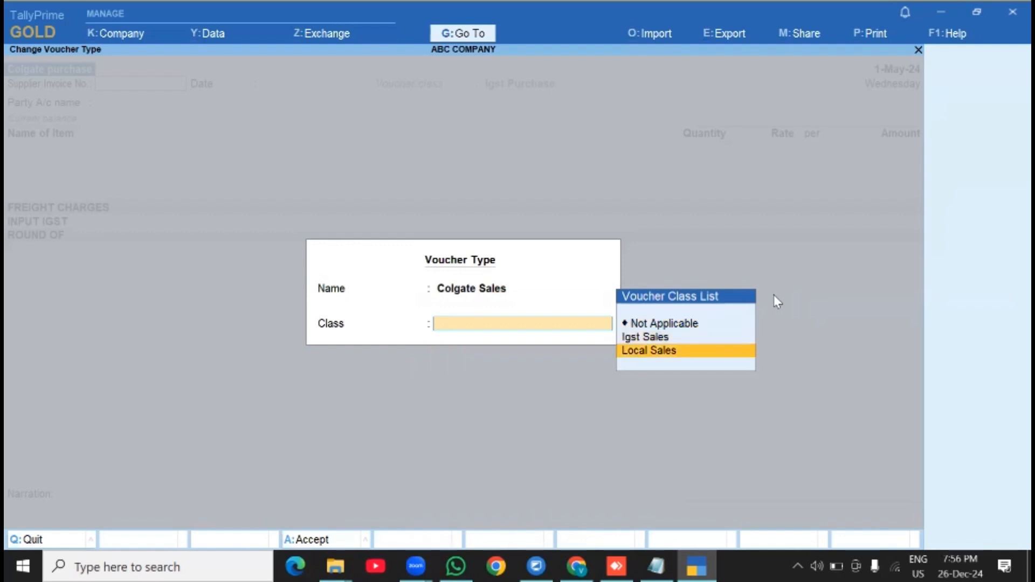
{"action": "key", "text": "Return"}
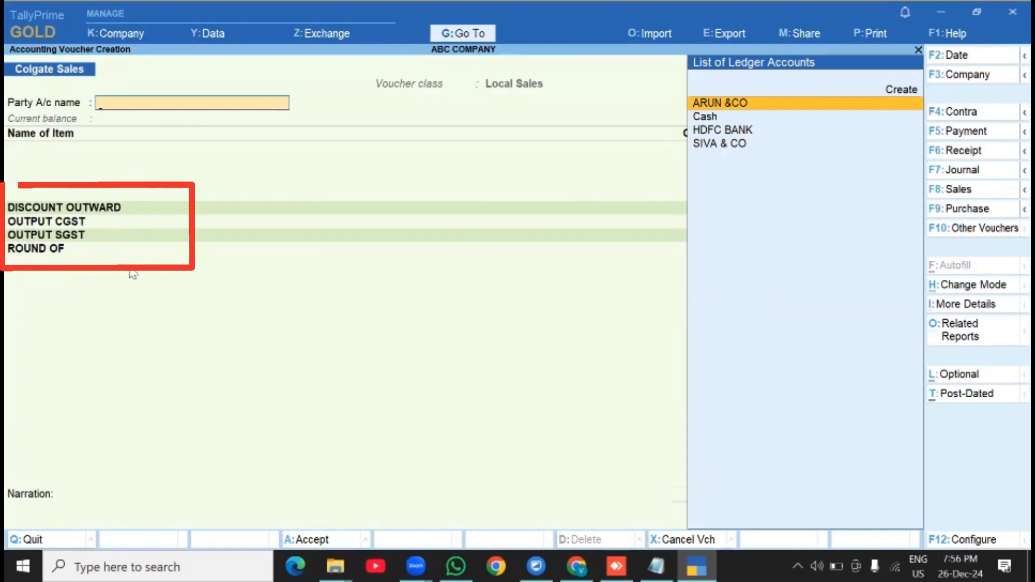
Leave the Colgate Sales voucher without saving it and return to the Gateway of Tally.
{"action": "key", "text": "Escape"}
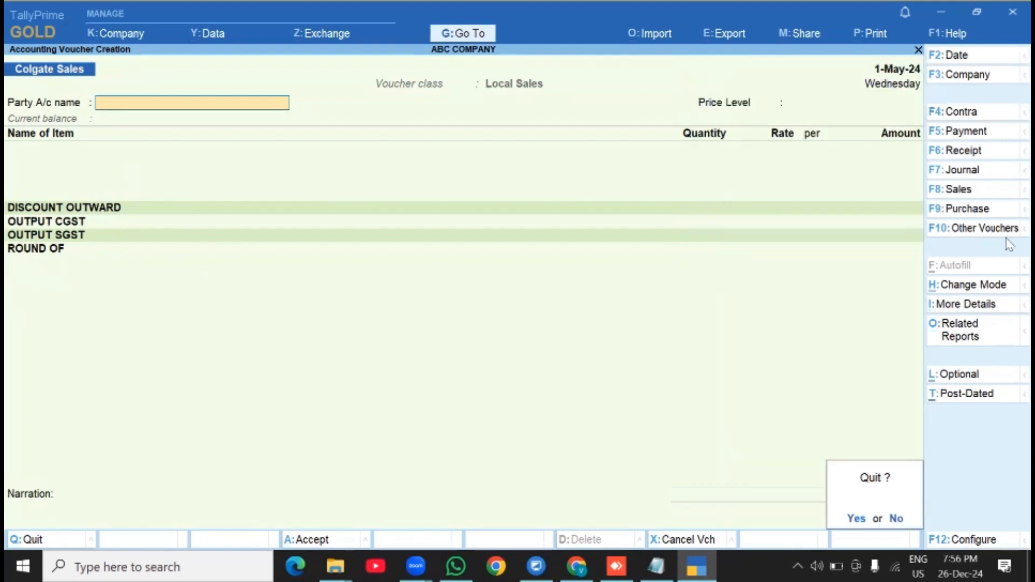
{"action": "key", "text": "Return"}
{"action": "key", "text": "Escape"}
{"action": "key", "text": "Escape"}
{"action": "key", "text": "Escape"}
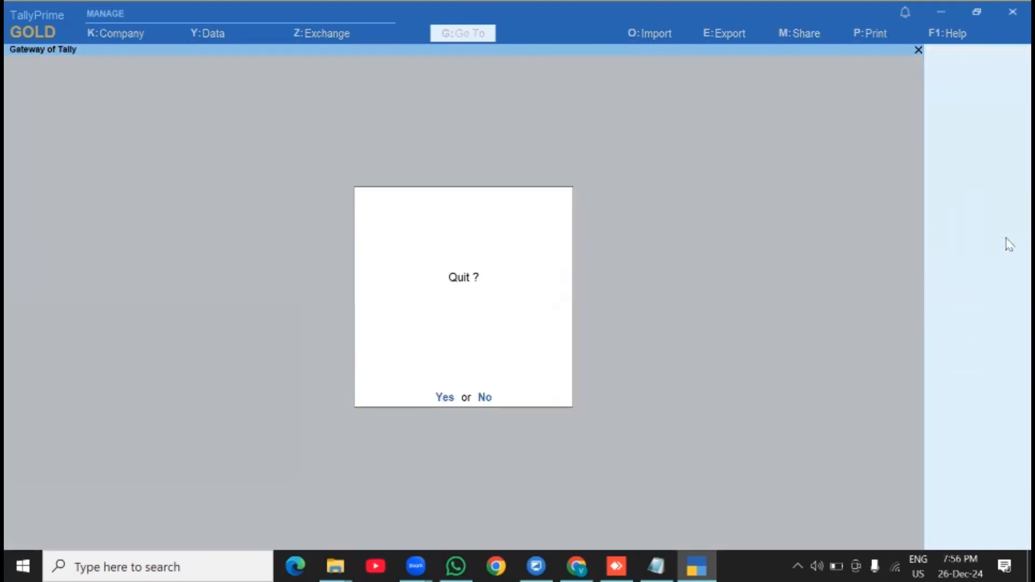
{"action": "key", "text": "Escape"}
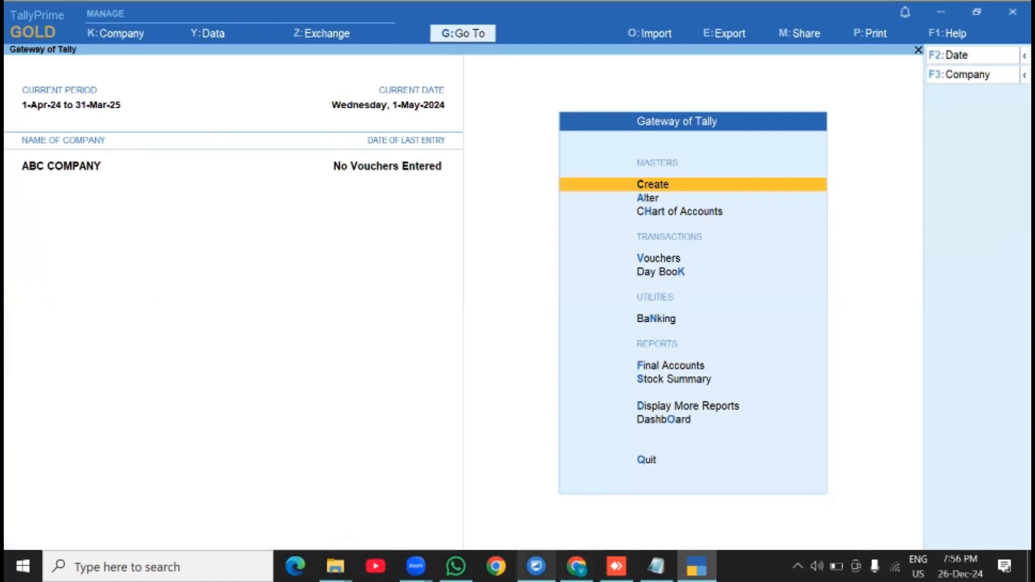
Switch to the FMCG notes in Notepad and copy the voucher type name Colgate Payment.
{"action": "left_click", "coordinate": [656, 566]}
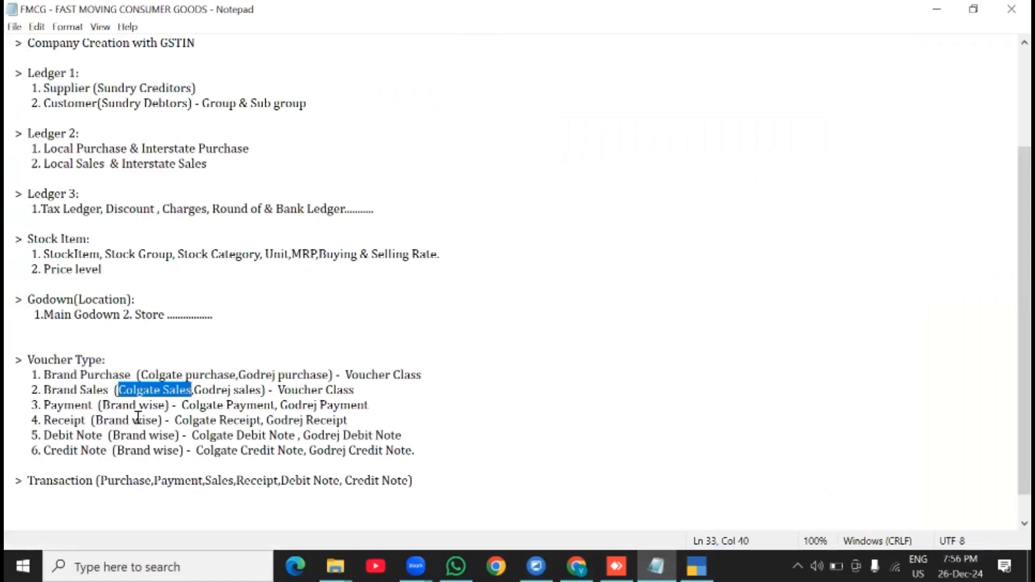
{"action": "left_click", "coordinate": [636, 366]}
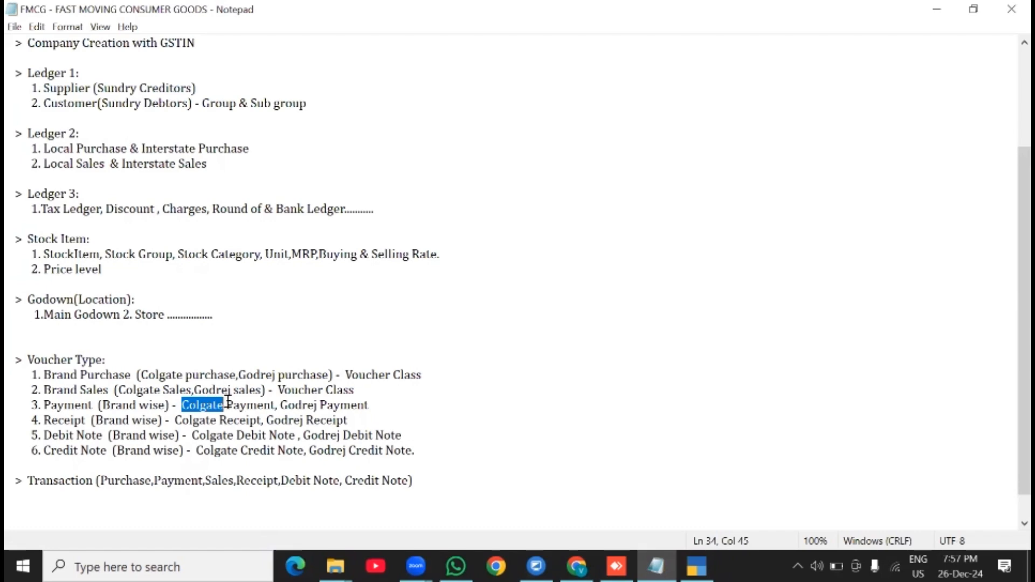
{"action": "left_click_drag", "start_coordinate": [226, 406], "coordinate": [271, 405]}
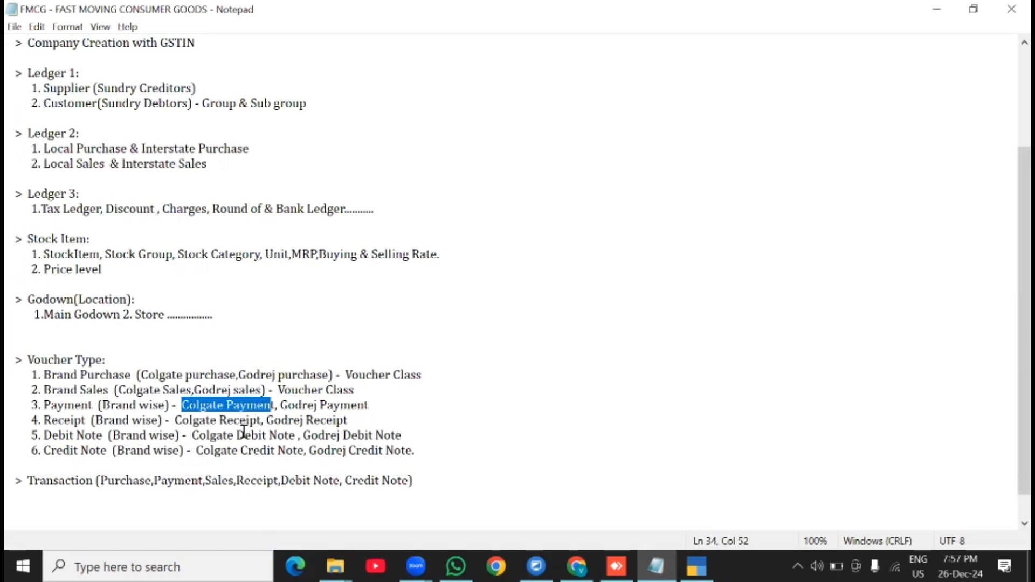
Switch back to TallyPrime, start creating a new voucher type and name it Colgate Payment.
{"action": "key", "text": "alt+Tab"}
{"action": "key", "text": "Down"}
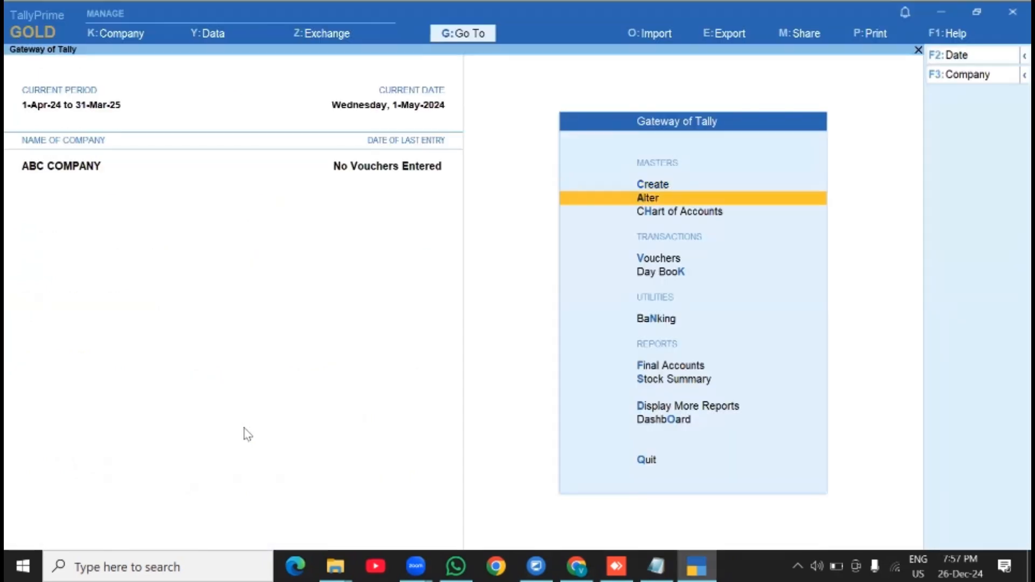
{"action": "key", "text": "Up"}
{"action": "key", "text": "Return"}
{"action": "key", "text": "Down"}
{"action": "key", "text": "Down"}
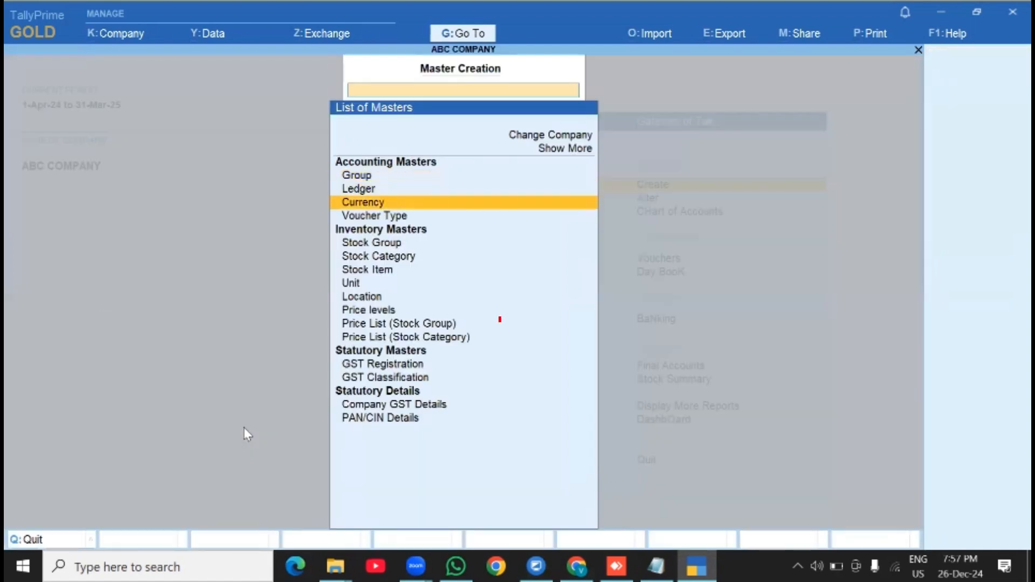
{"action": "key", "text": "Down"}
{"action": "key", "text": "Return"}
{"action": "key", "text": "ctrl+alt+v"}
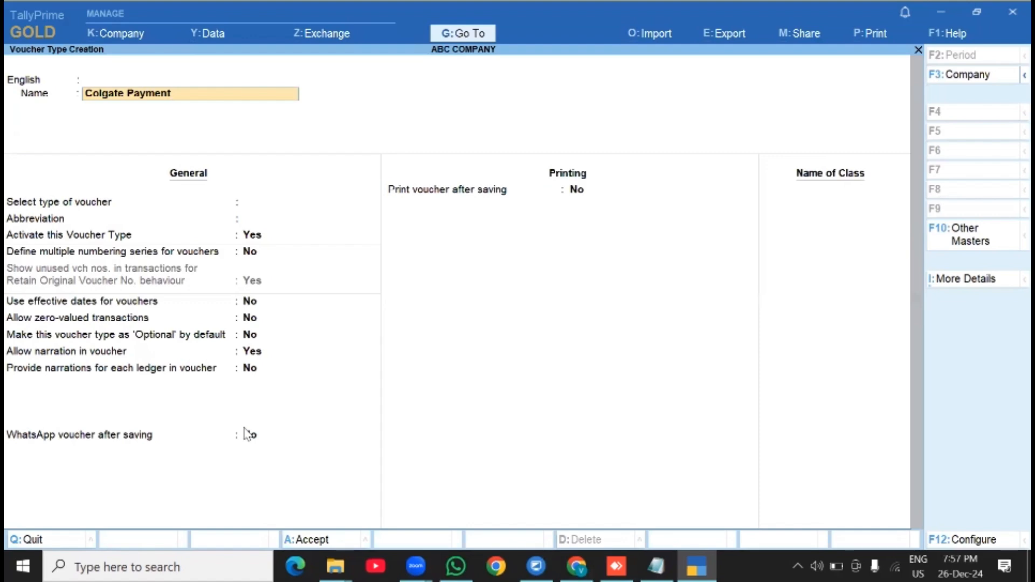
Leave the alias of Colgate Payment blank and select Payment as its type of voucher.
{"action": "key", "text": "Return"}
{"action": "key", "text": "Return"}
{"action": "key", "text": "Return"}
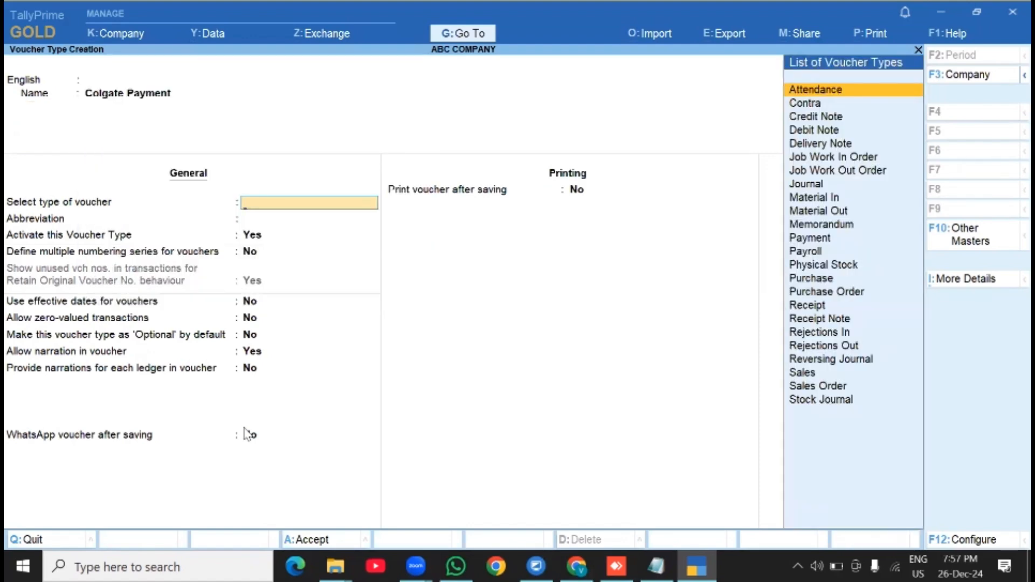
{"action": "type", "text": "Paym"}
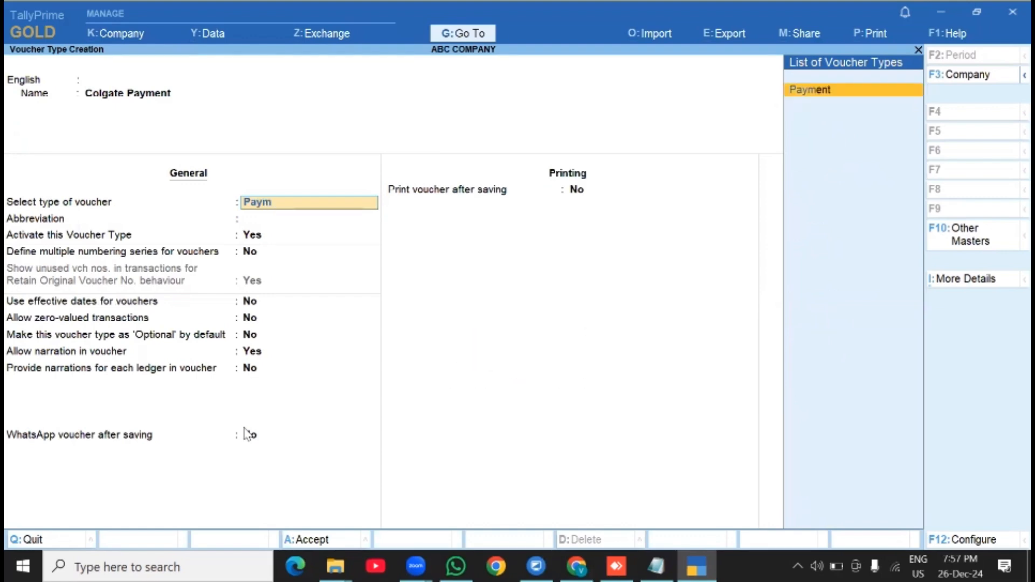
{"action": "key", "text": "Return"}
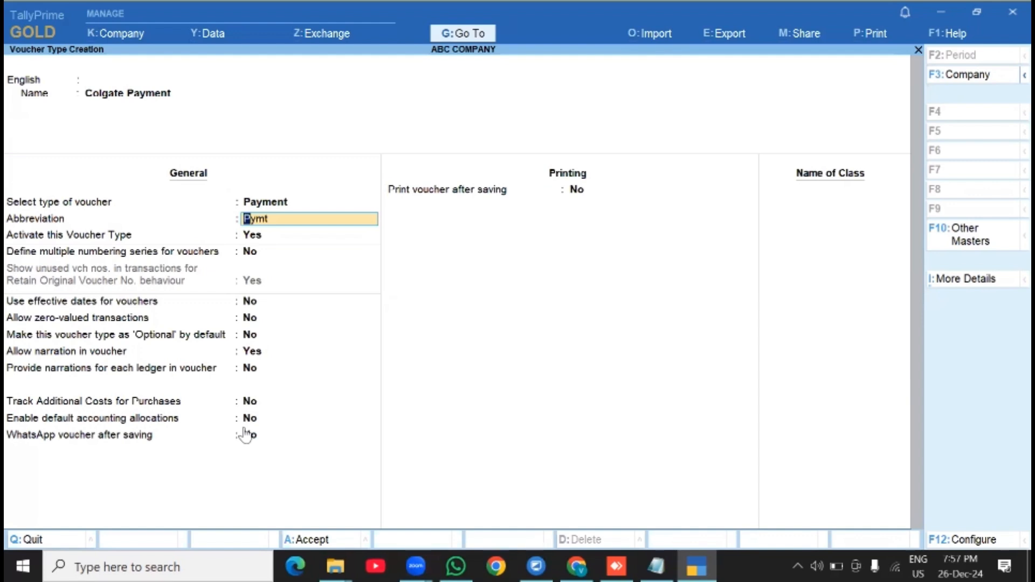
Keep the remaining default settings of the Colgate Payment voucher type and save it.
{"action": "key", "text": "Return"}
{"action": "key", "text": "Return"}
{"action": "key", "text": "Return"}
{"action": "key", "text": "Return"}
{"action": "key", "text": "Return"}
{"action": "key", "text": "Return"}
{"action": "key", "text": "Return"}
{"action": "key", "text": "Return"}
{"action": "key", "text": "Return"}
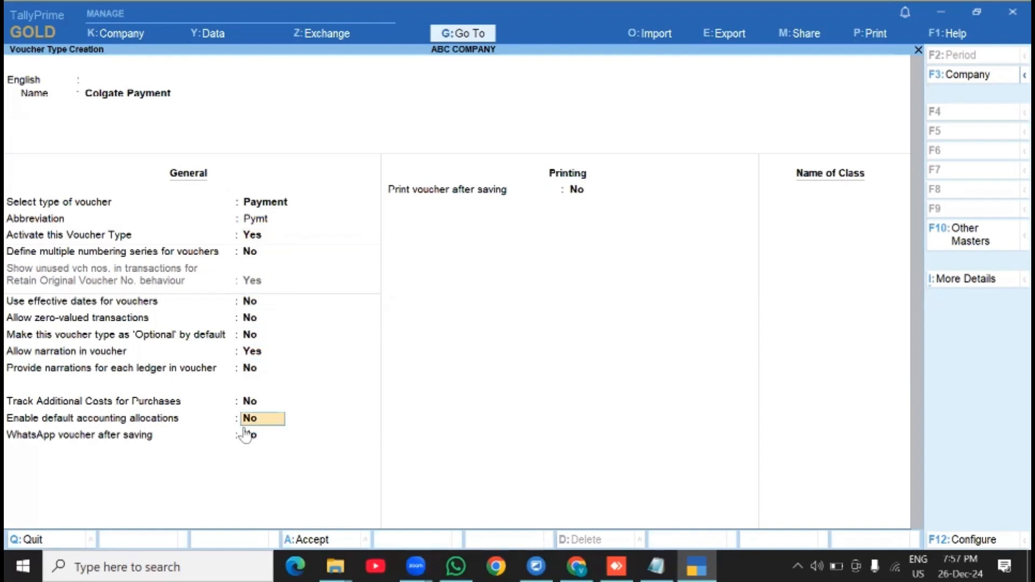
{"action": "key", "text": "Return"}
{"action": "key", "text": "Return"}
{"action": "key", "text": "Return"}
{"action": "key", "text": "Return"}
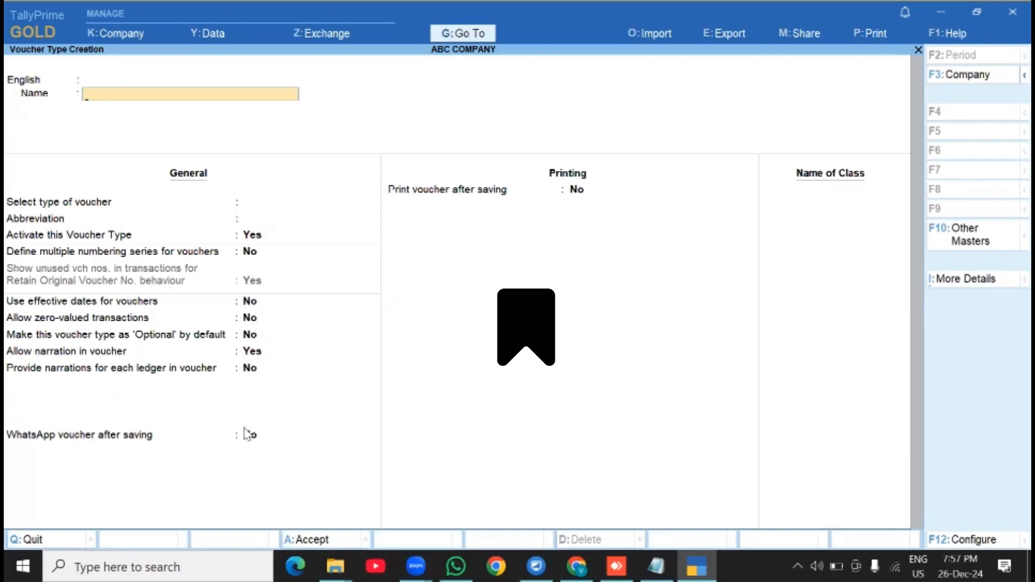
Switch to the FMCG notes in Notepad and copy the voucher type name Godrej Payment.
{"action": "key", "text": "alt+Tab"}
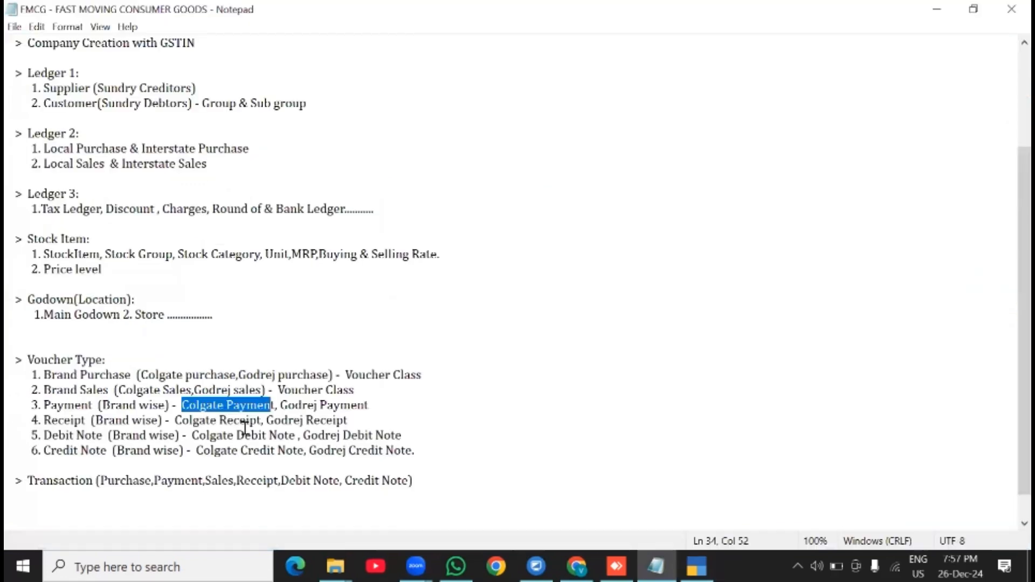
{"action": "left_click_drag", "start_coordinate": [439, 391], "coordinate": [479, 407]}
{"action": "left_click", "coordinate": [481, 431]}
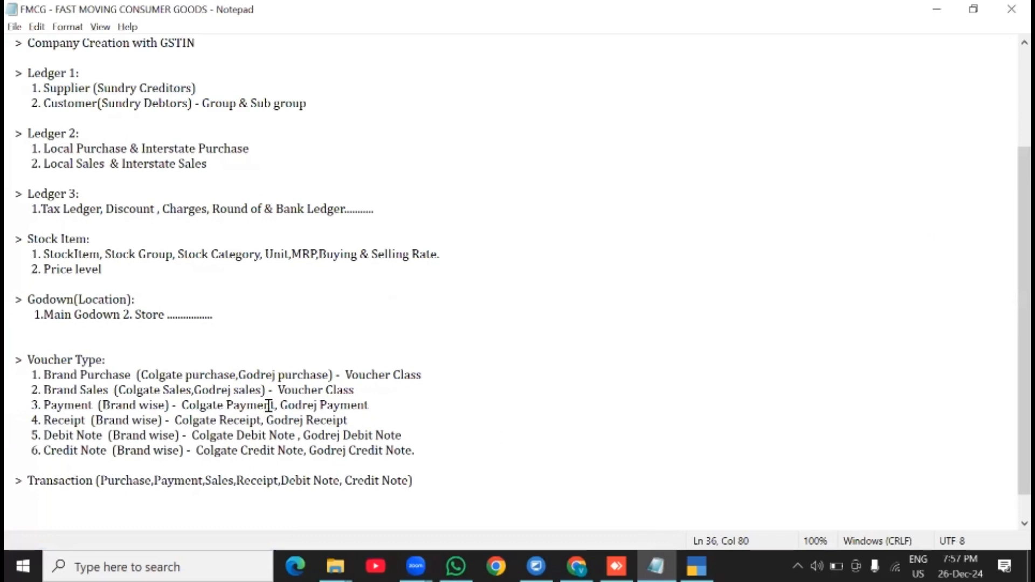
{"action": "left_click_drag", "start_coordinate": [281, 406], "coordinate": [372, 407]}
{"action": "key", "text": "ctrl+c"}
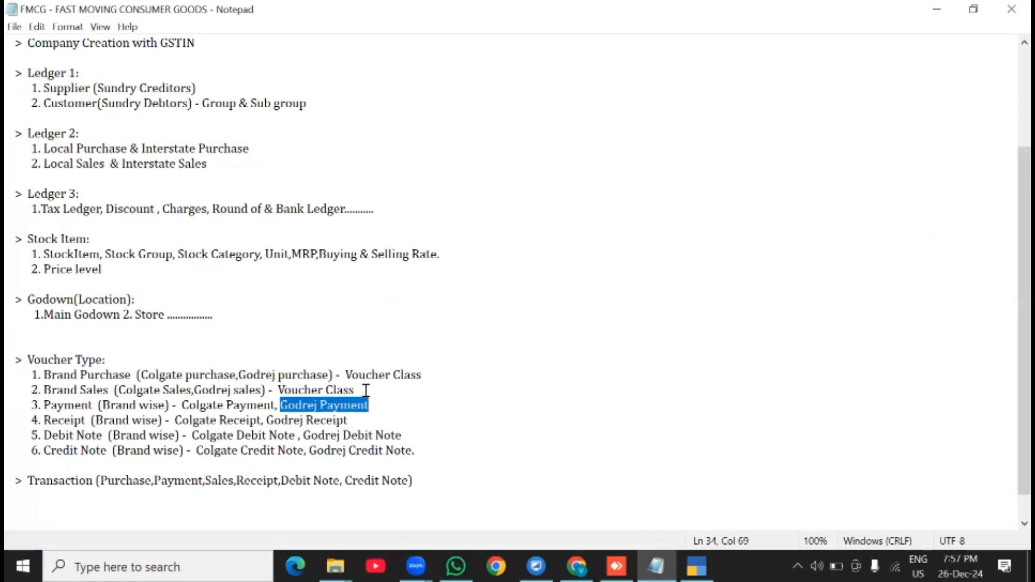
Switch back to TallyPrime, name the new voucher type Godrej Payment and select Payment as its type of voucher.
{"action": "key", "text": "alt+Tab"}
{"action": "key", "text": "ctrl+v"}
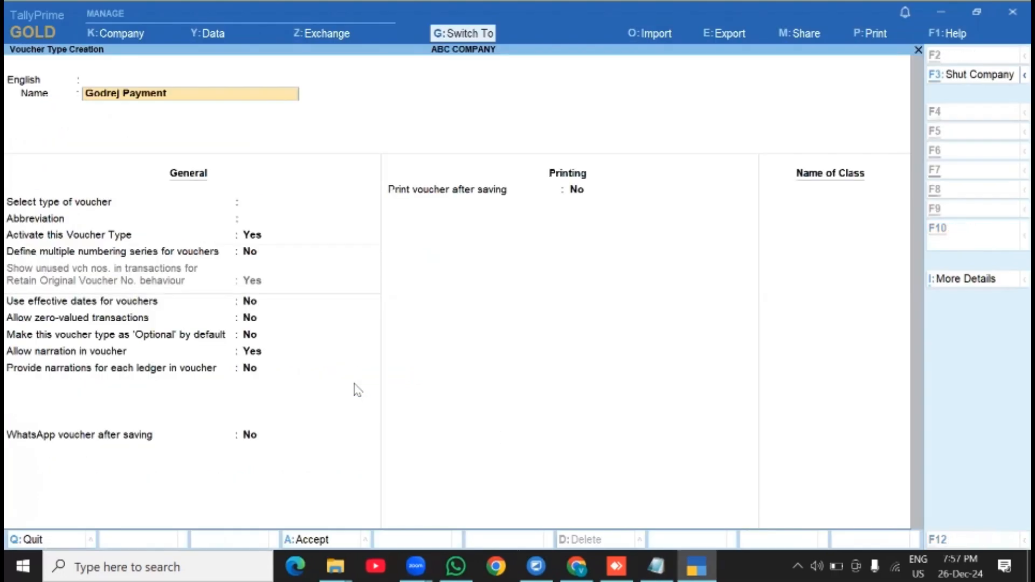
{"action": "key", "text": "Return"}
{"action": "key", "text": "Return"}
{"action": "key", "text": "Return"}
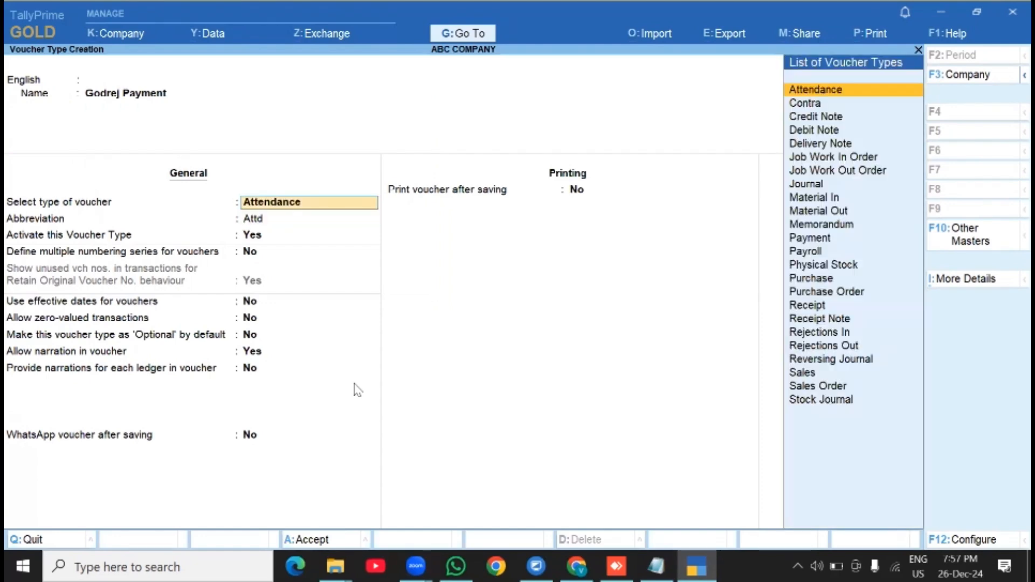
{"action": "type", "text": "Paym"}
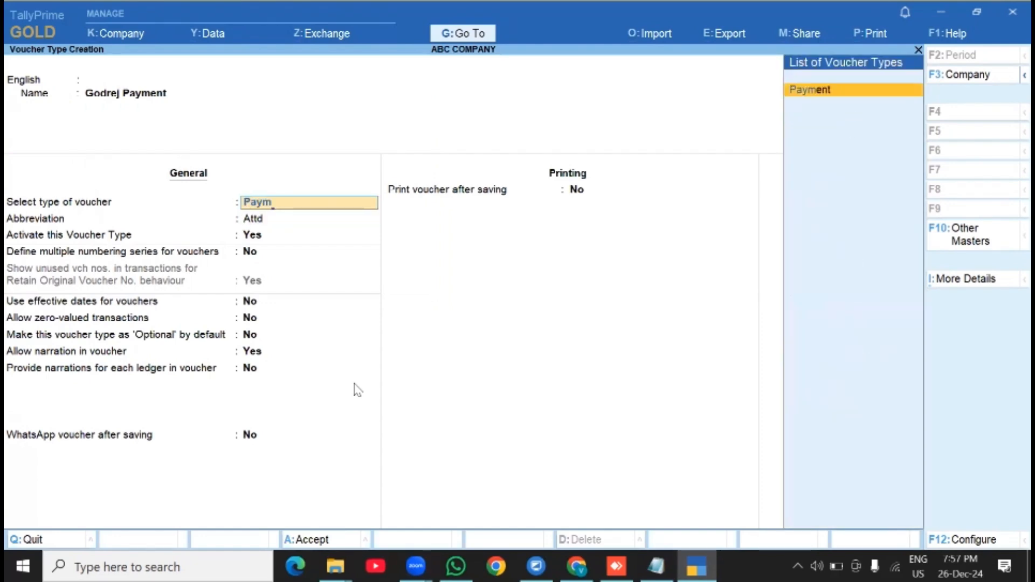
{"action": "key", "text": "Return"}
Keep the remaining default settings of the Godrej Payment voucher type and save it.
{"action": "key", "text": "Return"}
{"action": "key", "text": "Return"}
{"action": "key", "text": "Return"}
{"action": "key", "text": "Return"}
{"action": "key", "text": "Return"}
{"action": "key", "text": "Return"}
{"action": "key", "text": "Return"}
{"action": "key", "text": "Return"}
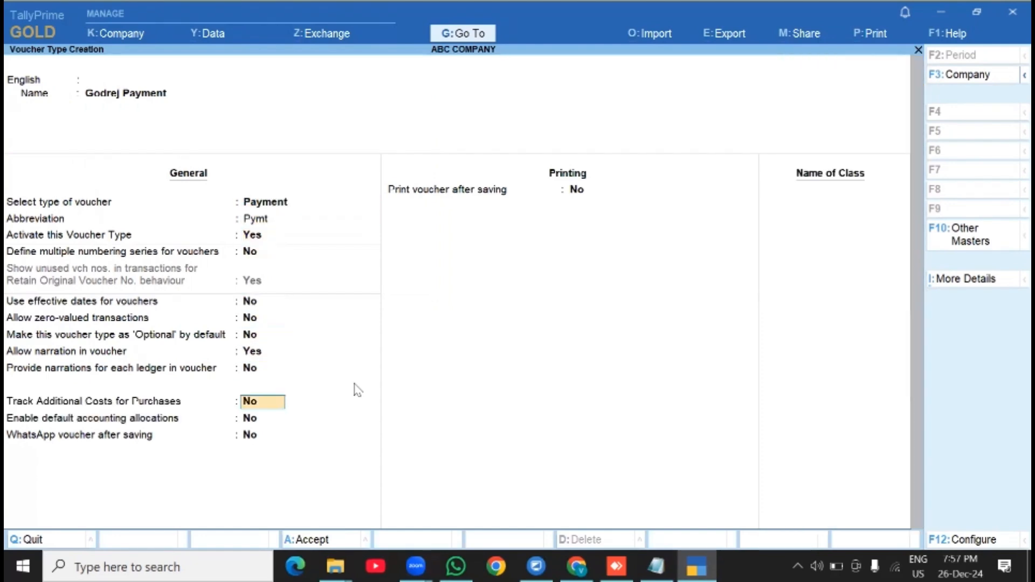
{"action": "key", "text": "ctrl+a"}
Switch to the FMCG notes in Notepad and copy the voucher type name Colgate Receipt.
{"action": "key", "text": "alt+Tab"}
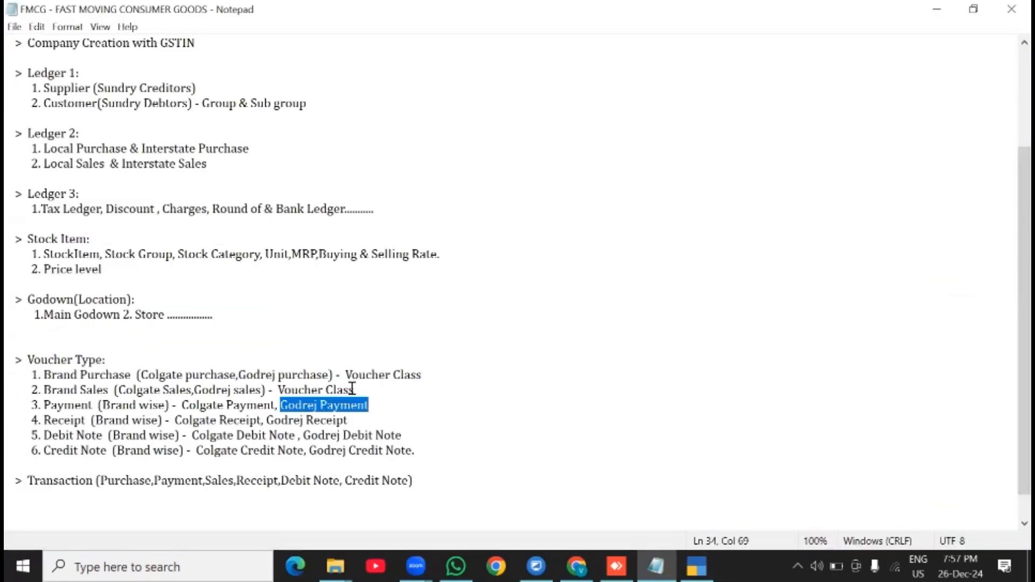
{"action": "left_click_drag", "start_coordinate": [10, 435], "coordinate": [408, 435]}
{"action": "left_click", "coordinate": [452, 446]}
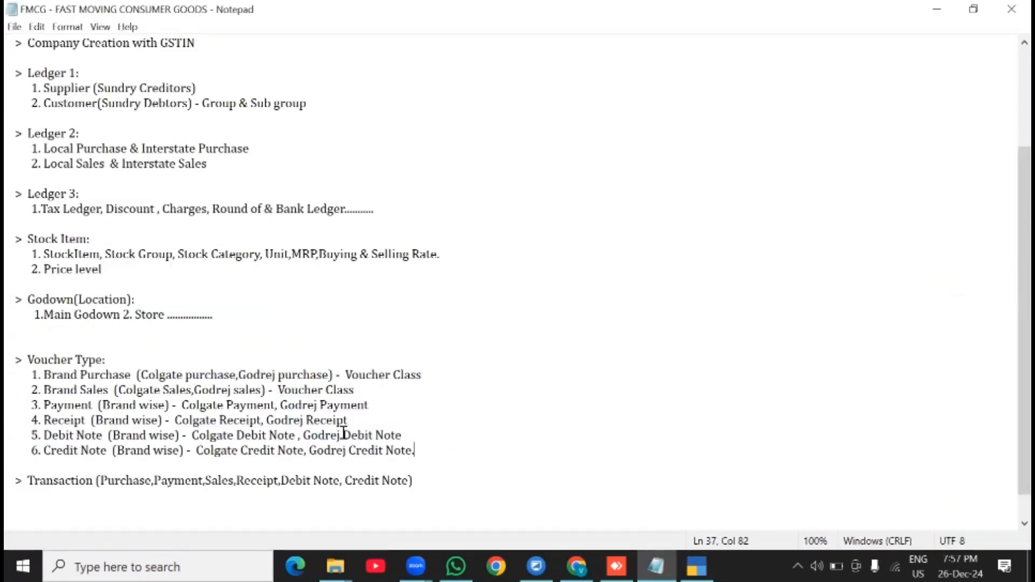
{"action": "key", "text": "shift+Home"}
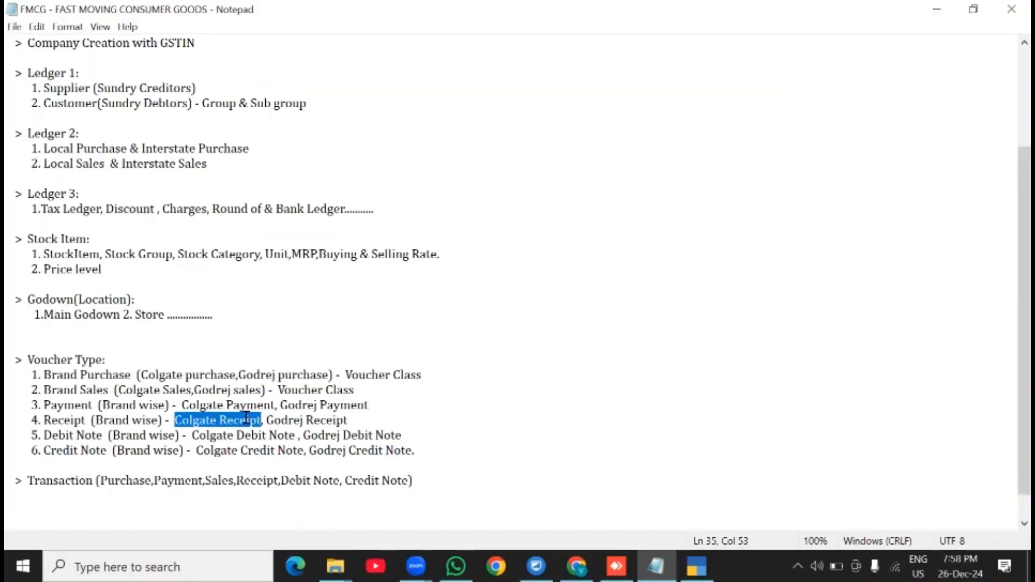
{"action": "key", "text": "ctrl+c"}
Switch back to TallyPrime, name the new voucher type Colgate Receipt and select Receipt as its type of voucher.
{"action": "key", "text": "alt+Tab"}
{"action": "key", "text": "ctrl+alt+v"}
{"action": "key", "text": "Return"}
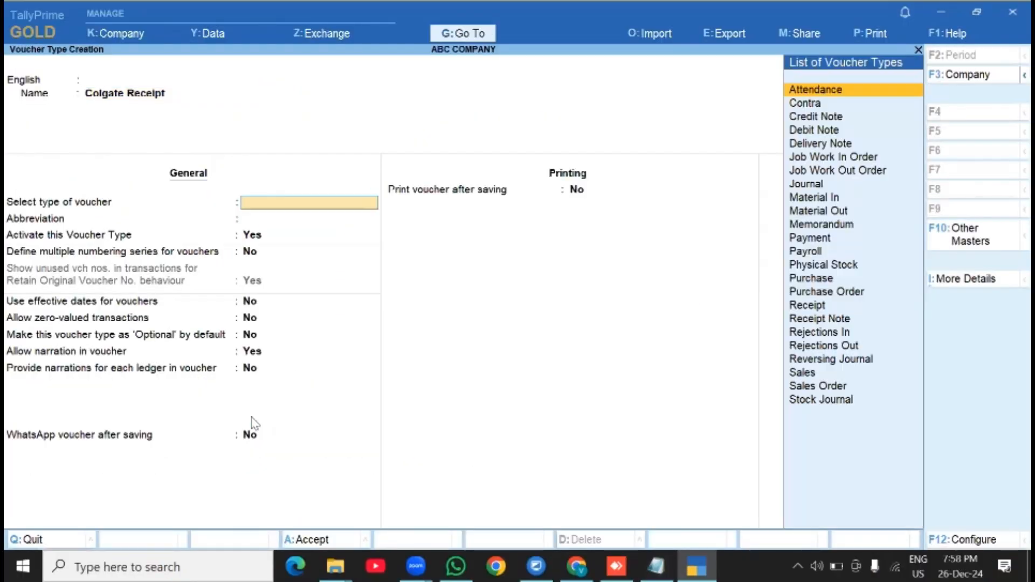
{"action": "key", "text": "Return"}
{"action": "key", "text": "BackSpace"}
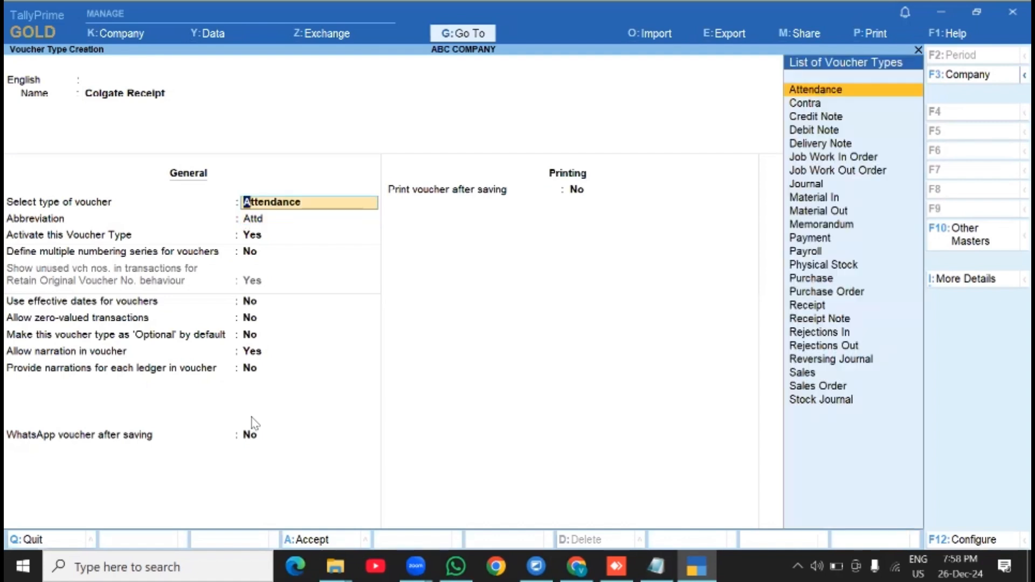
{"action": "type", "text": "Rec"}
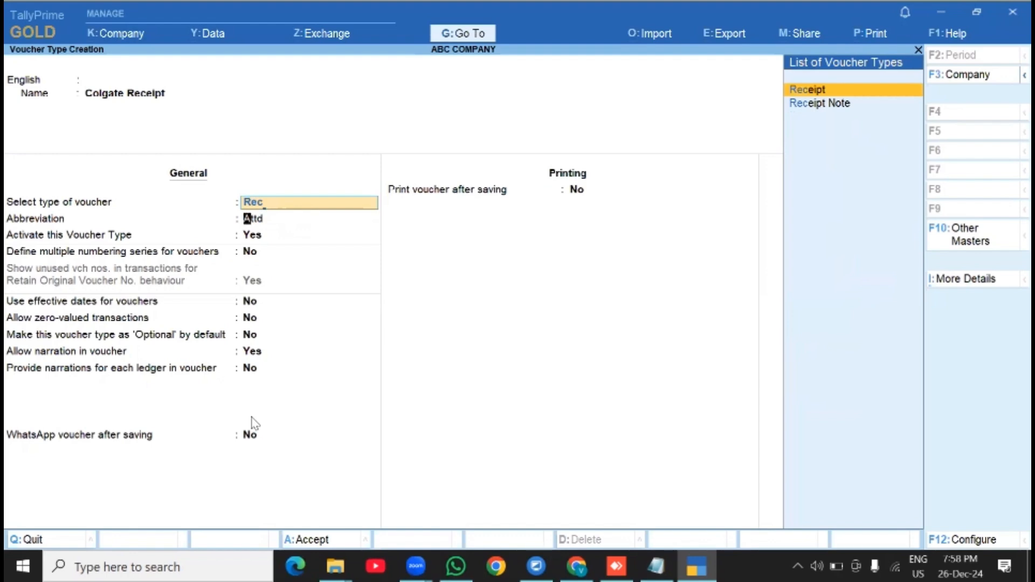
{"action": "key", "text": "Return"}
Keep the remaining default settings of the Colgate Receipt voucher type and save it.
{"action": "key", "text": "Return"}
{"action": "key", "text": "Return"}
{"action": "key", "text": "Return"}
{"action": "key", "text": "Return"}
{"action": "key", "text": "Return"}
{"action": "key", "text": "Return"}
{"action": "key", "text": "Return"}
{"action": "key", "text": "Return"}
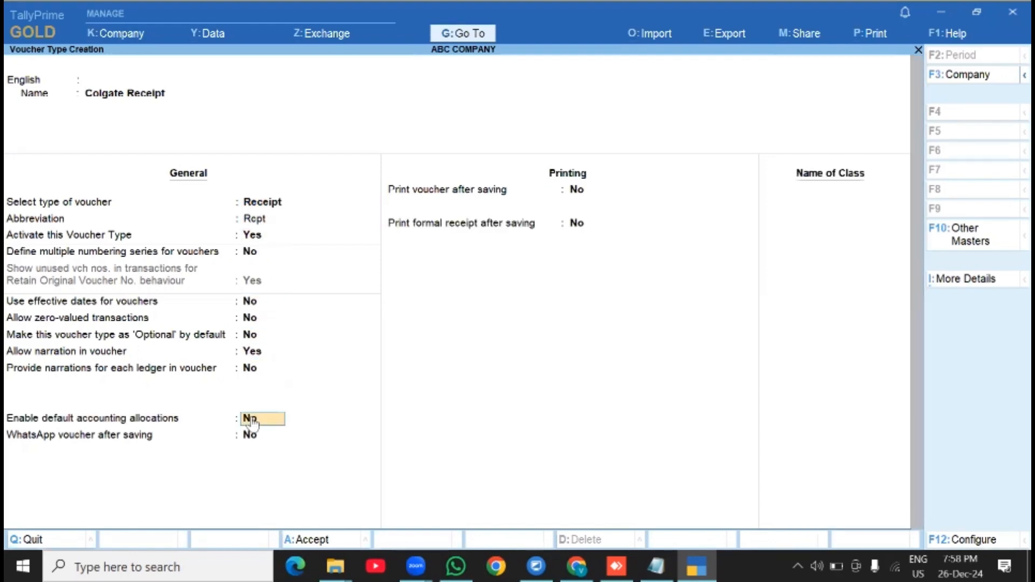
{"action": "key", "text": "ctrl+a"}
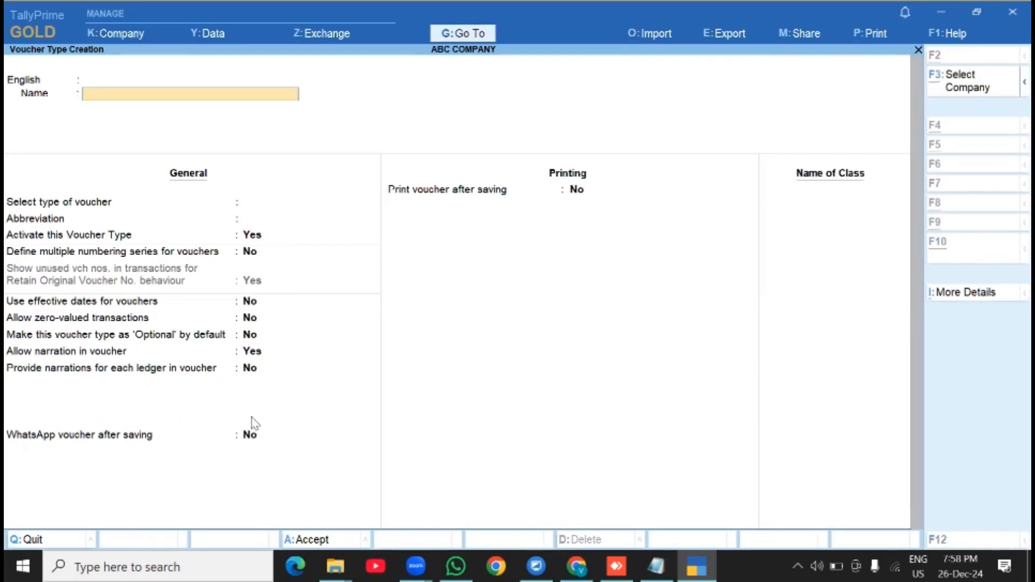
Switch to the FMCG notes in Notepad and copy the voucher type name Godrej Receipt.
{"action": "key", "text": "alt+Tab"}
{"action": "left_click", "coordinate": [377, 424]}
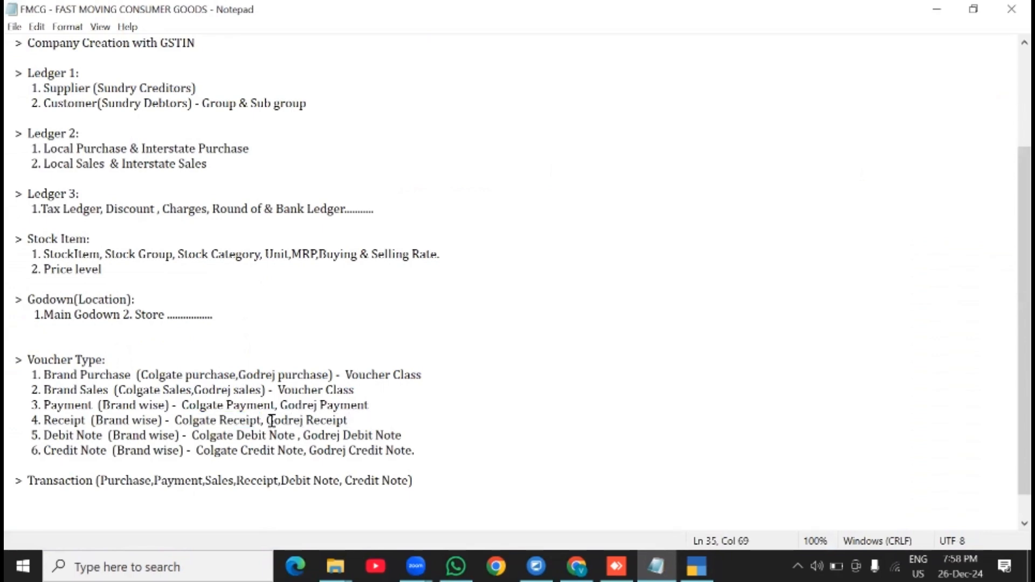
{"action": "left_click_drag", "start_coordinate": [268, 420], "coordinate": [349, 420]}
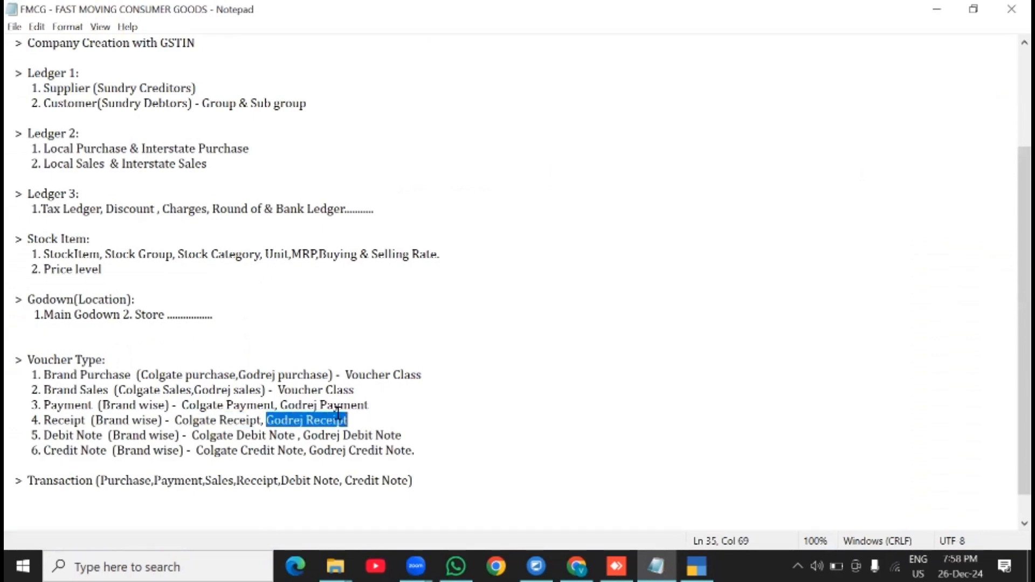
{"action": "key", "text": "ctrl+c"}
Switch back to TallyPrime, name the new voucher type Godrej Receipt and select Receipt as its type of voucher.
{"action": "key", "text": "alt+Tab"}
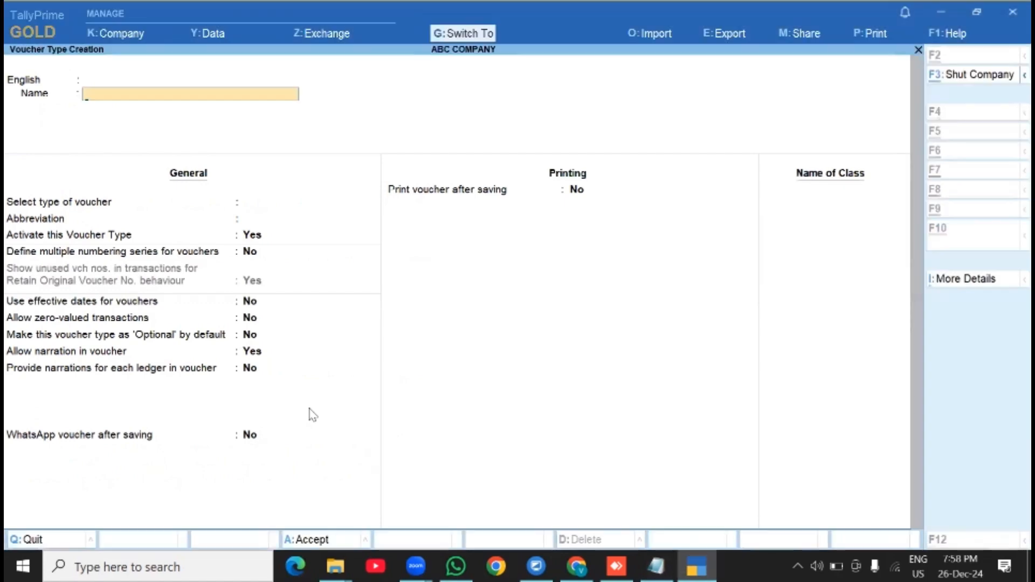
{"action": "key", "text": "ctrl+alt+v"}
{"action": "key", "text": "Return"}
{"action": "key", "text": "Return"}
{"action": "key", "text": "Return"}
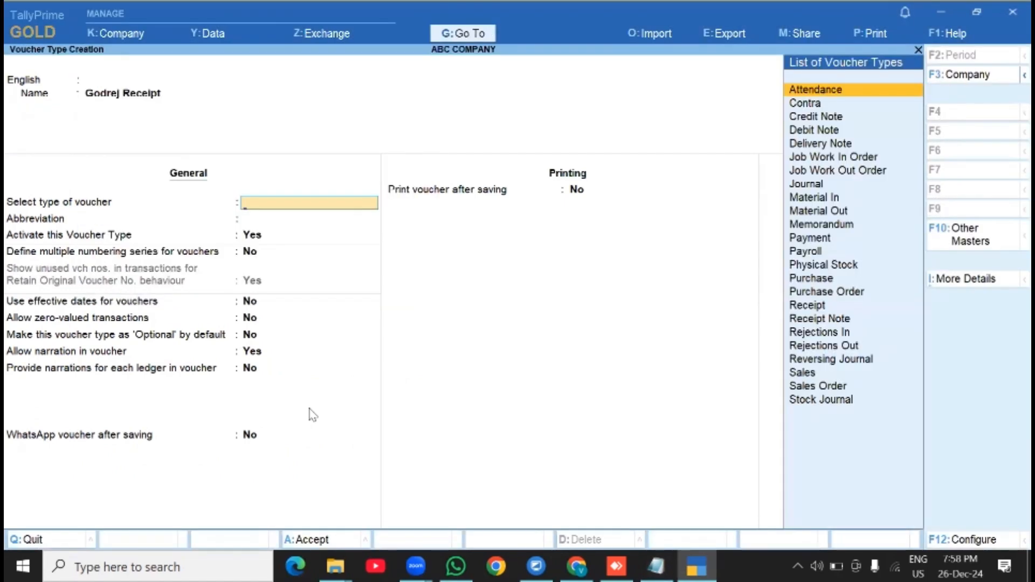
{"action": "type", "text": "Rec"}
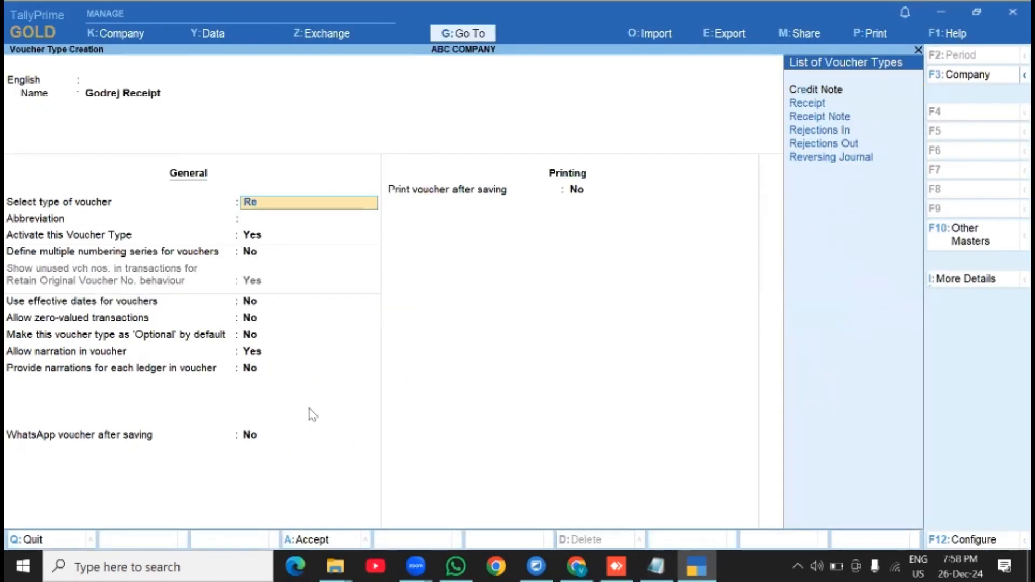
{"action": "key", "text": "Return"}
Keep the remaining default settings of the Godrej Receipt voucher type and save it.
{"action": "key", "text": "Return"}
{"action": "key", "text": "Return"}
{"action": "key", "text": "Return"}
{"action": "key", "text": "Return"}
{"action": "key", "text": "Return"}
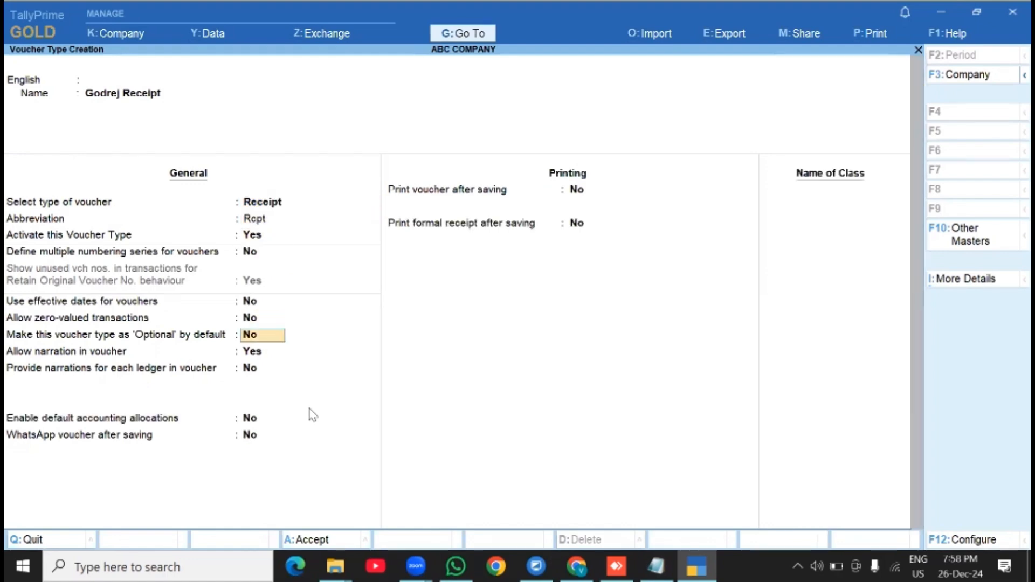
{"action": "key", "text": "ctrl+a"}
Switch to the FMCG notes in Notepad and copy the voucher type name Colgate Debit Note.
{"action": "key", "text": "alt+Tab"}
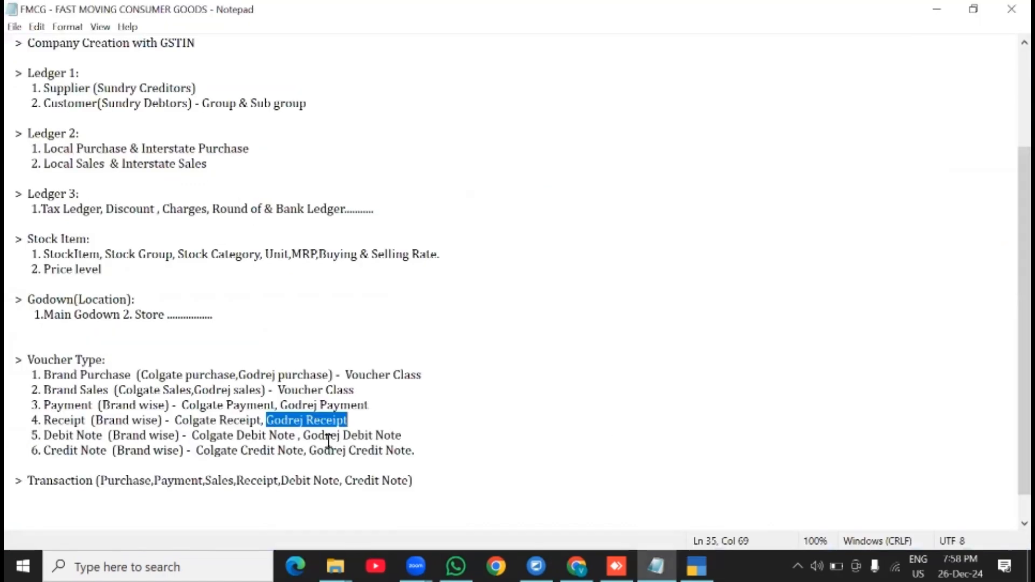
{"action": "left_click", "coordinate": [451, 404]}
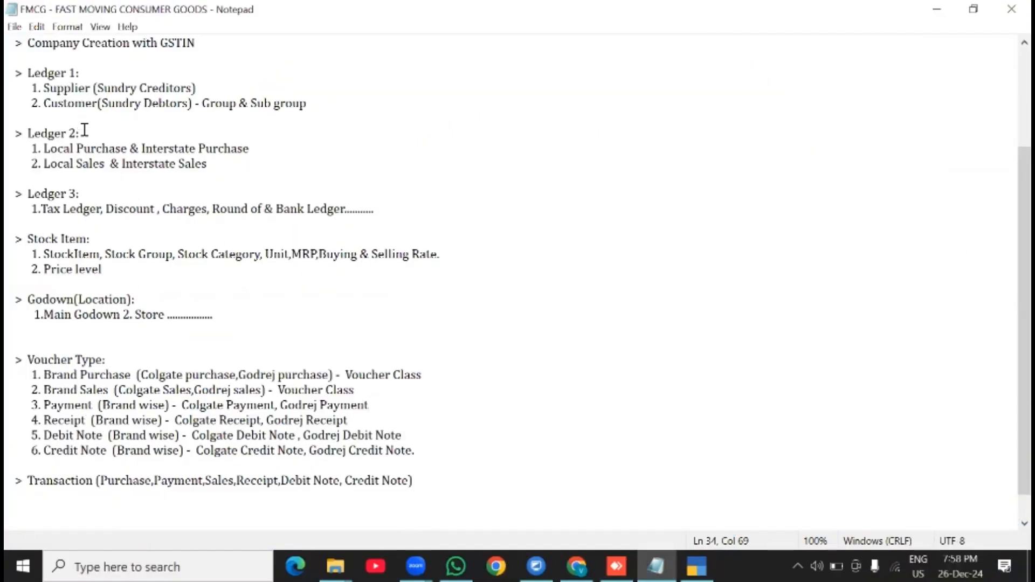
{"action": "scroll", "coordinate": [84, 130], "scroll_direction": "up", "scroll_amount": 2}
{"action": "scroll", "coordinate": [94, 142], "scroll_direction": "down", "scroll_amount": 2}
{"action": "left_click_drag", "start_coordinate": [190, 435], "coordinate": [295, 435]}
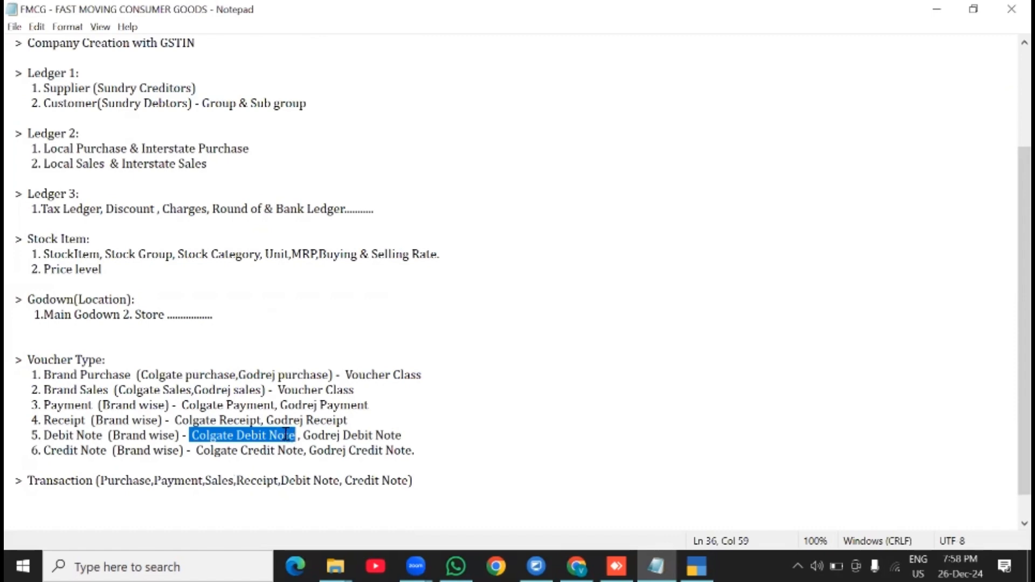
Switch back to TallyPrime and reopen a blank voucher type creation form from the Gateway of Tally.
{"action": "key", "text": "alt+Tab"}
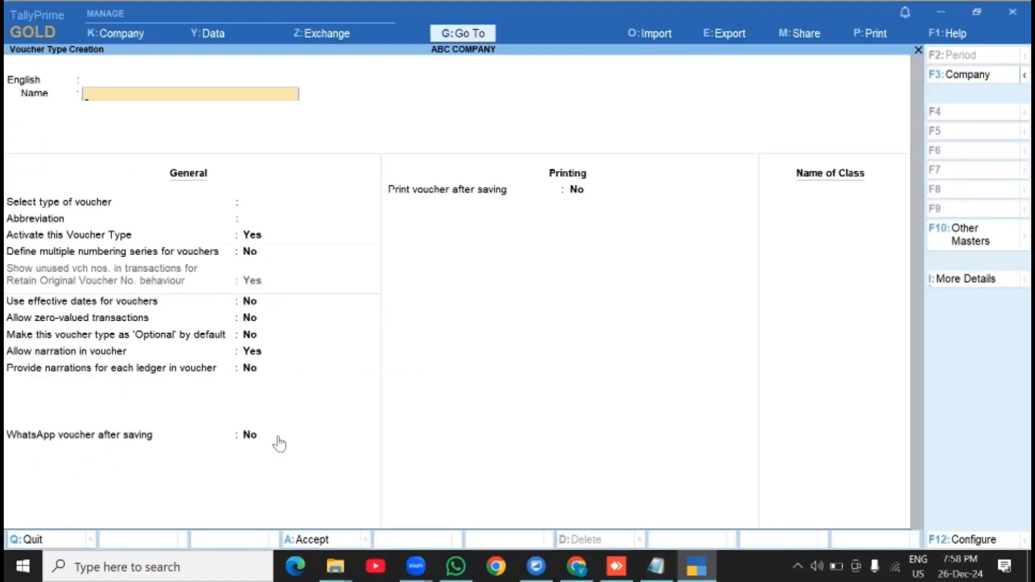
{"action": "key", "text": "Escape"}
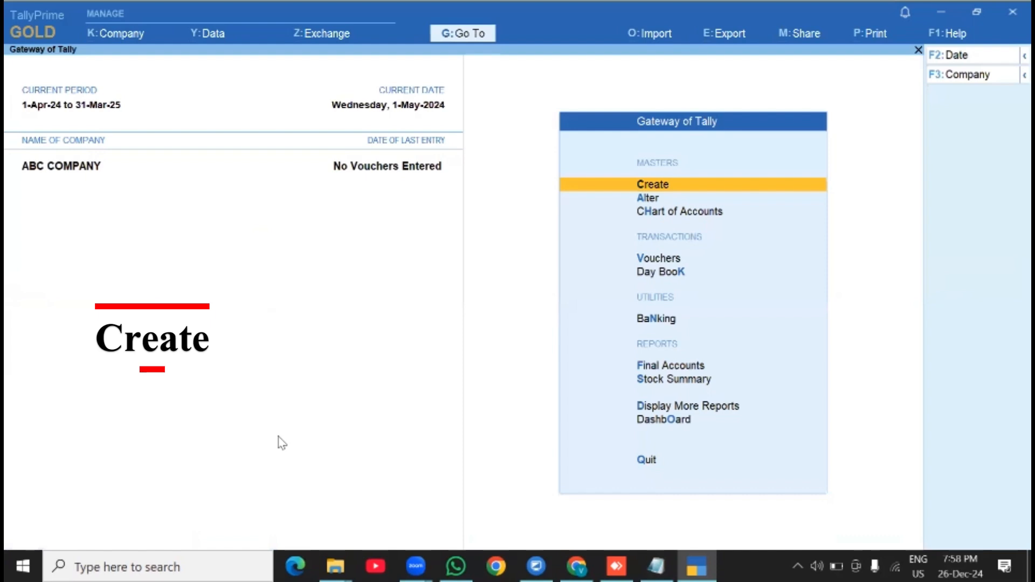
{"action": "key", "text": "Return"}
{"action": "key", "text": "Down"}
{"action": "key", "text": "Down"}
{"action": "key", "text": "Down"}
{"action": "key", "text": "Return"}
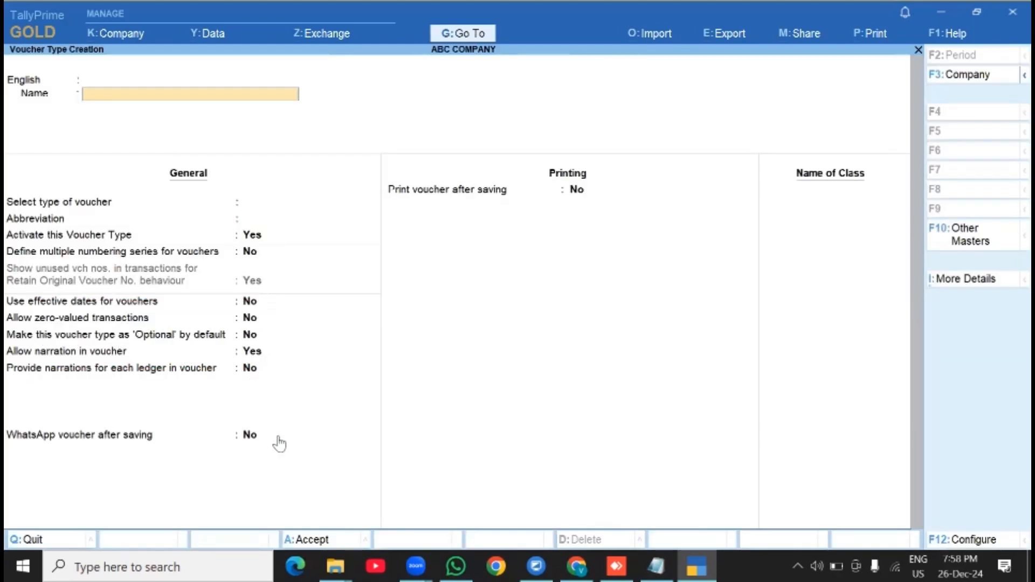
Name the new voucher type Colgate Debit Note and select Debit Note as its type of voucher.
{"action": "key", "text": "ctrl+v"}
{"action": "key", "text": "Return"}
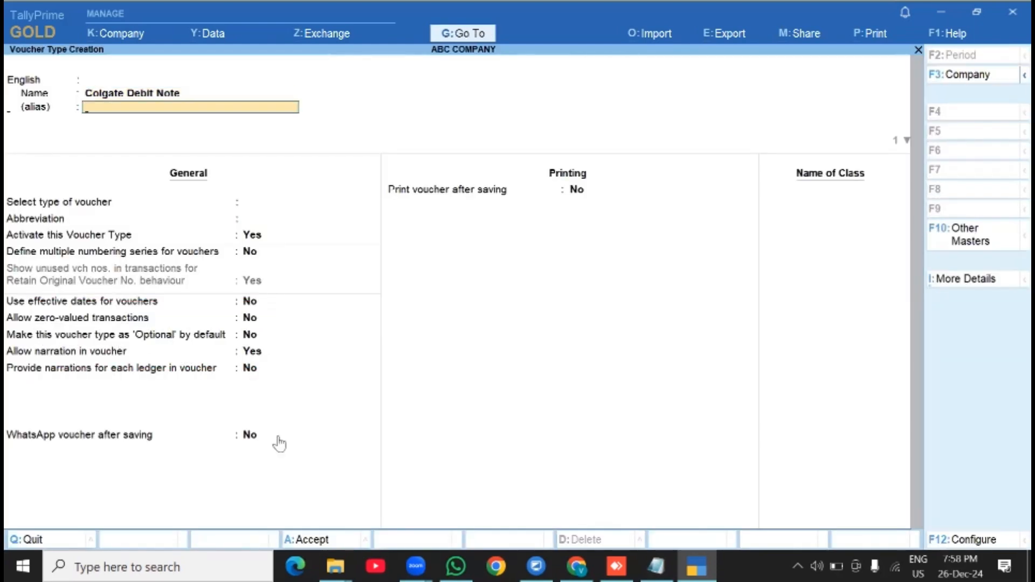
{"action": "key", "text": "Return"}
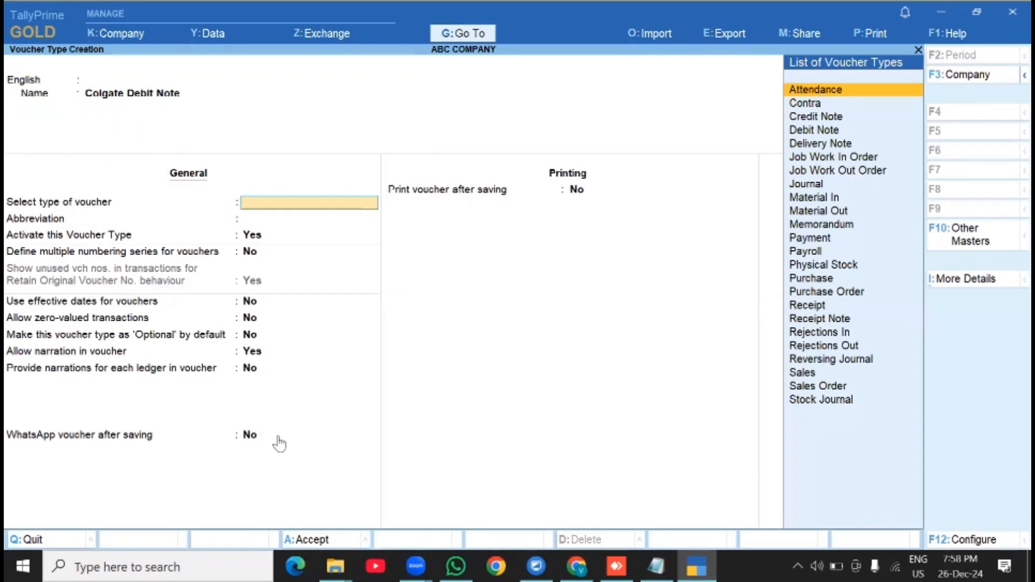
{"action": "type", "text": "Debit"}
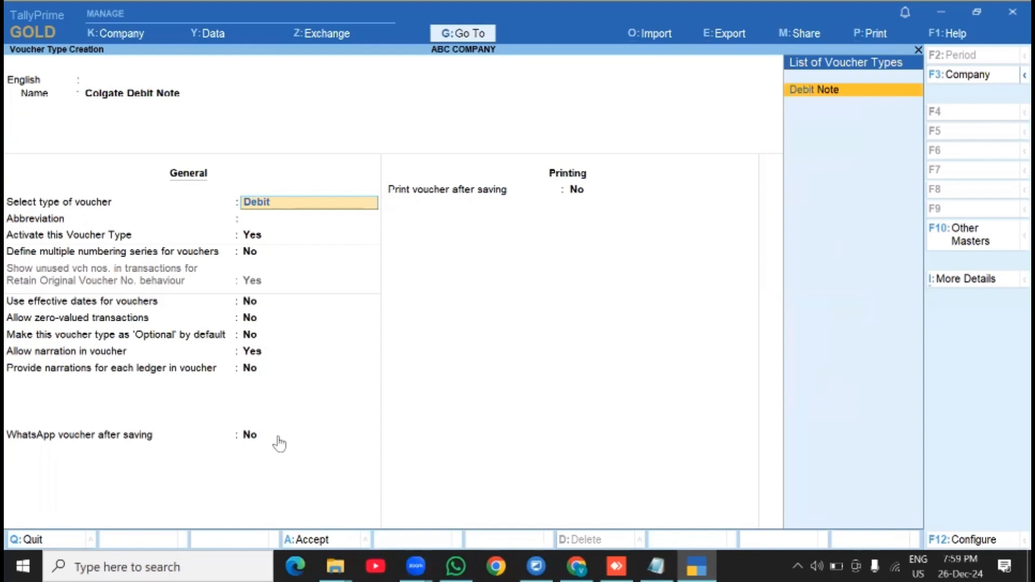
{"action": "key", "text": "Return"}
Keep the remaining default settings of the Colgate Debit Note voucher type and save it.
{"action": "key", "text": "Return"}
{"action": "key", "text": "Return"}
{"action": "key", "text": "Return"}
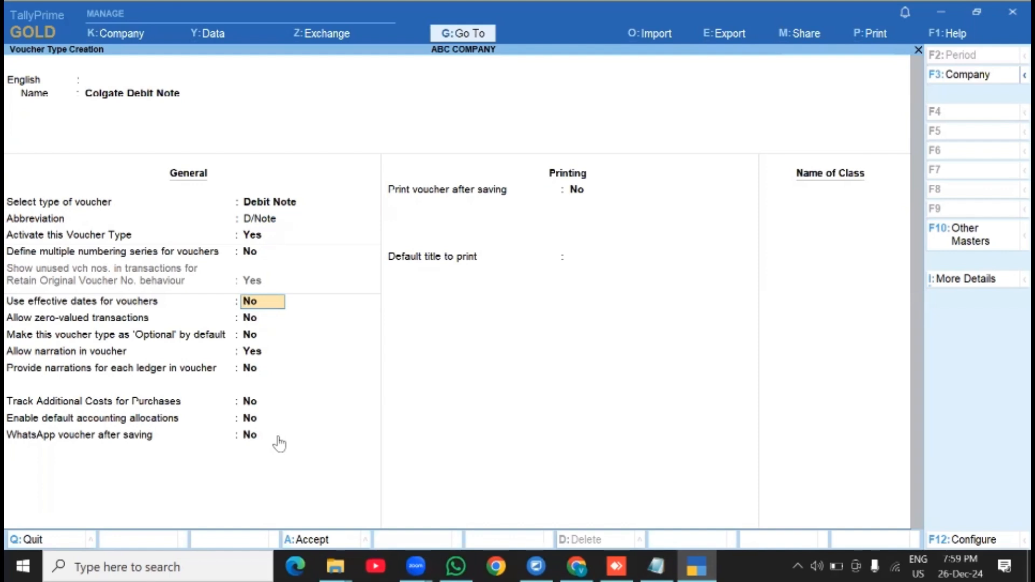
{"action": "key", "text": "Return"}
{"action": "key", "text": "Return"}
{"action": "key", "text": "Return"}
{"action": "key", "text": "Return"}
{"action": "key", "text": "Return"}
{"action": "key", "text": "Return"}
{"action": "key", "text": "ctrl"}
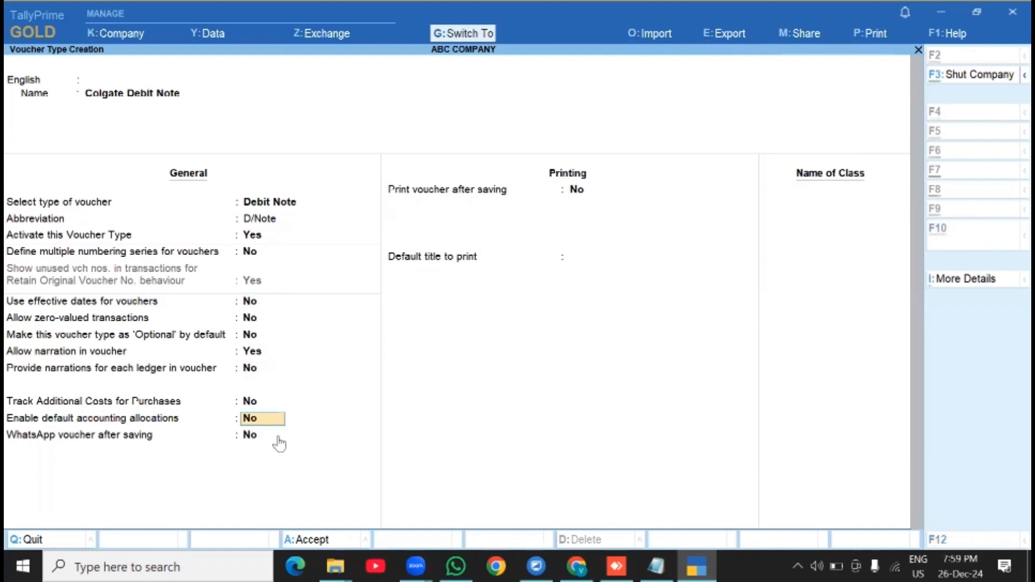
{"action": "key", "text": "ctrl+a"}
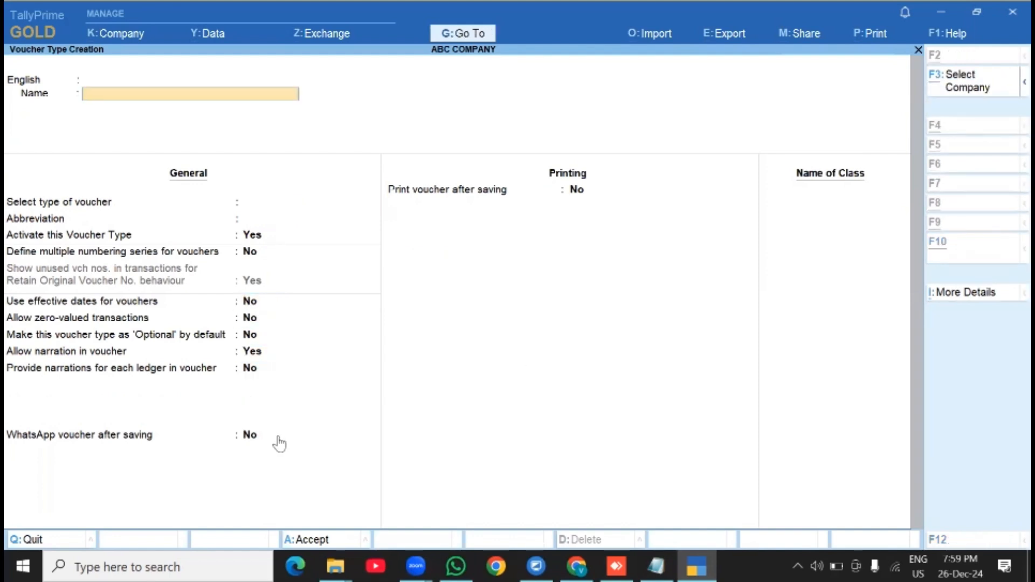
Switch to the FMCG notes in Notepad and copy the voucher type name Godrej Debit Note.
{"action": "key", "text": "alt+Tab"}
{"action": "left_click_drag", "start_coordinate": [326, 435], "coordinate": [401, 436]}
{"action": "left_click", "coordinate": [477, 405]}
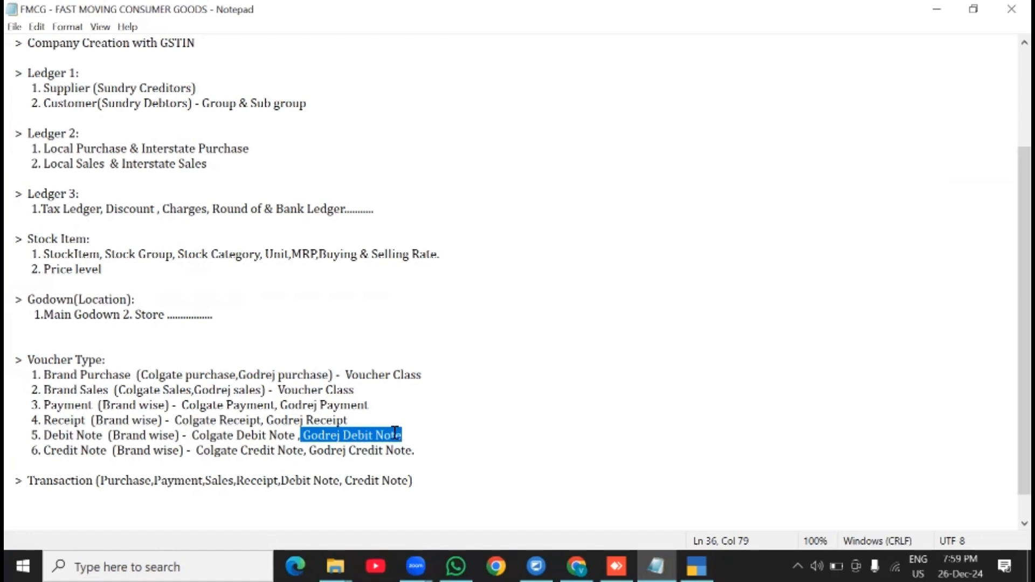
Switch back to TallyPrime, name the new voucher type Godrej Debit Note and select Debit Note as its type of voucher.
{"action": "key", "text": "alt+Tab"}
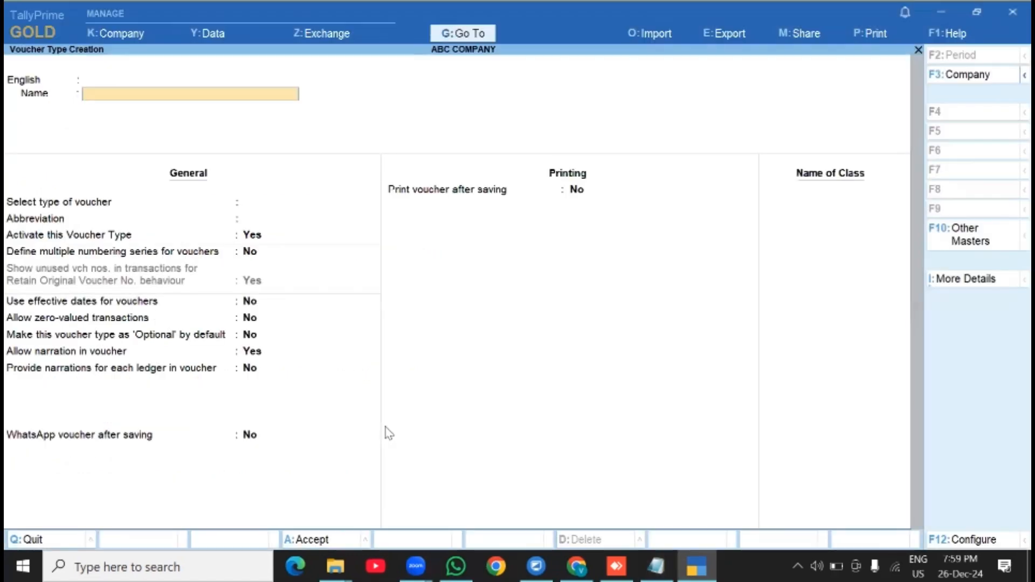
{"action": "key", "text": "ctrl+alt+v"}
{"action": "key", "text": "Return"}
{"action": "key", "text": "Return"}
{"action": "key", "text": "Return"}
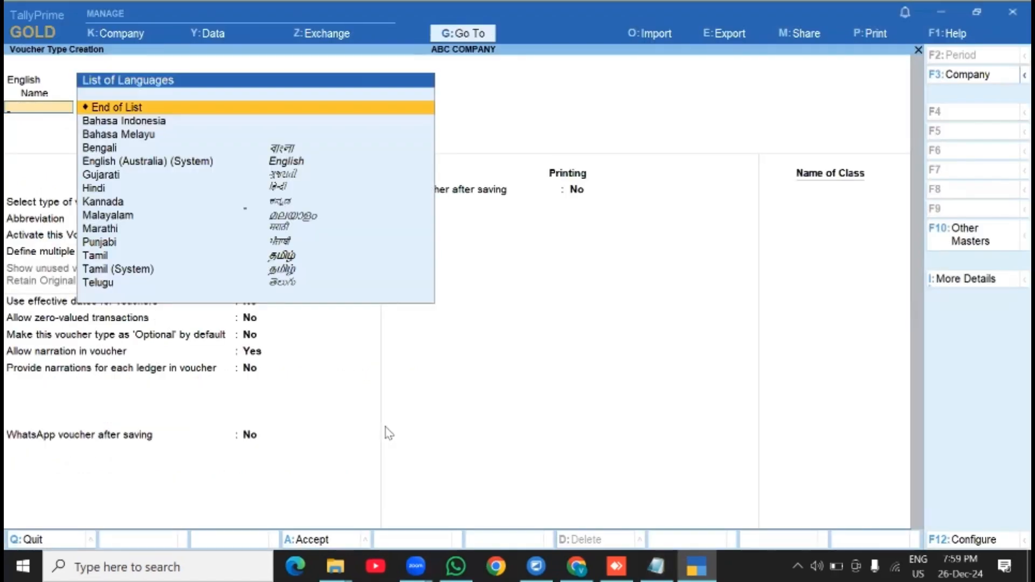
{"action": "type", "text": "Deb"}
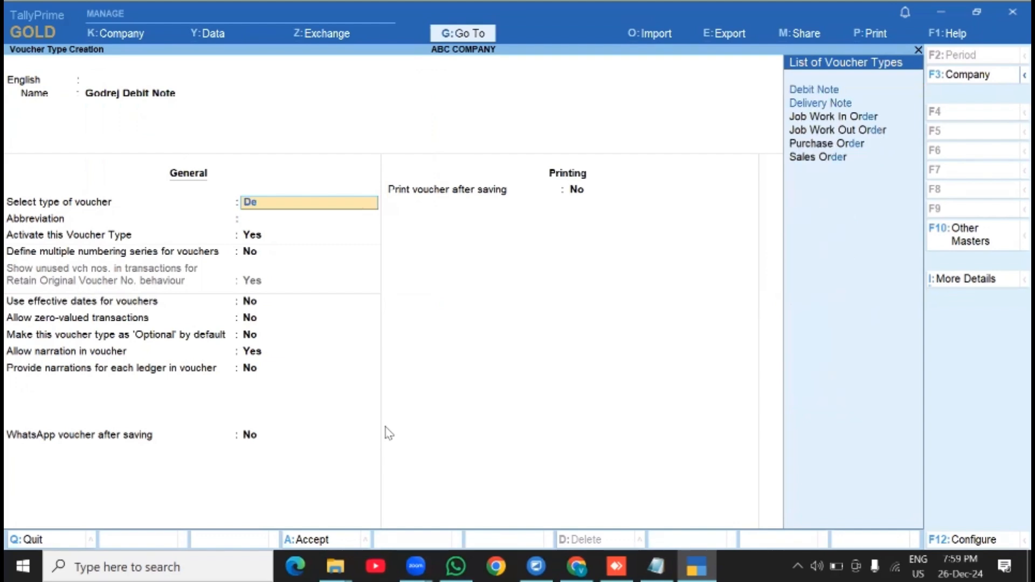
{"action": "type", "text": "it"}
{"action": "key", "text": "Return"}
Keep the remaining default settings of the Godrej Debit Note voucher type and save it.
{"action": "key", "text": "Return"}
{"action": "key", "text": "Return"}
{"action": "key", "text": "Return"}
{"action": "key", "text": "Return"}
{"action": "key", "text": "Return"}
{"action": "key", "text": "Return"}
{"action": "key", "text": "Return"}
{"action": "key", "text": "Return"}
{"action": "key", "text": "Return"}
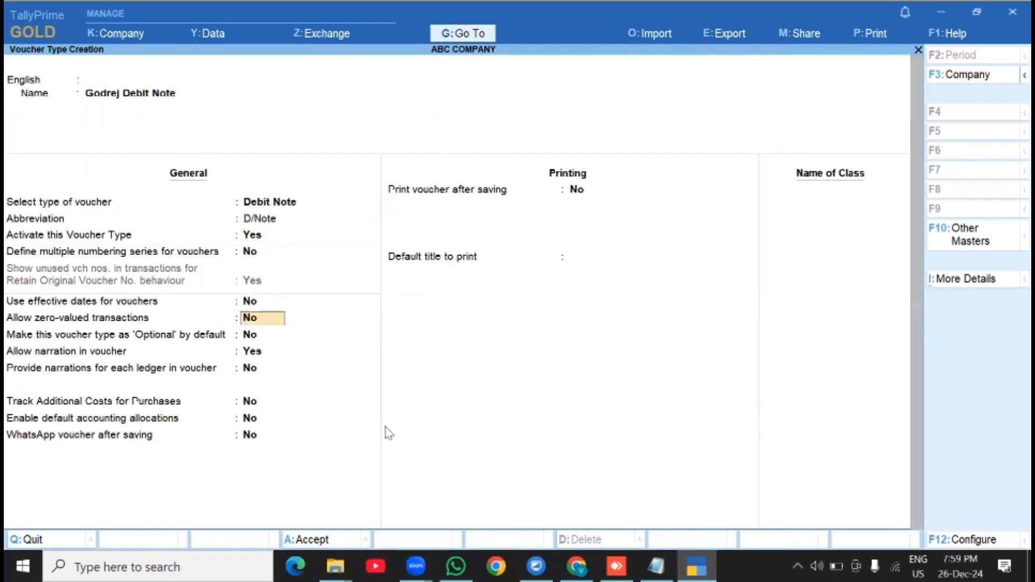
{"action": "key", "text": "ctrl+a"}
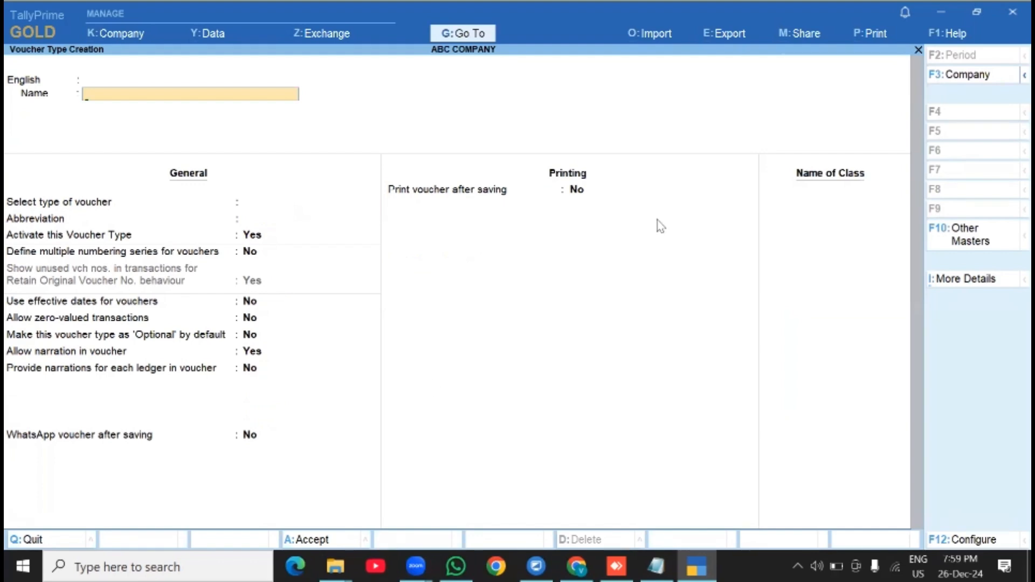
Copy Colgate Credit Note from the FMCG notes in Notepad and enter it as the new voucher type's name in TallyPrime.
{"action": "key", "text": "alt+Tab"}
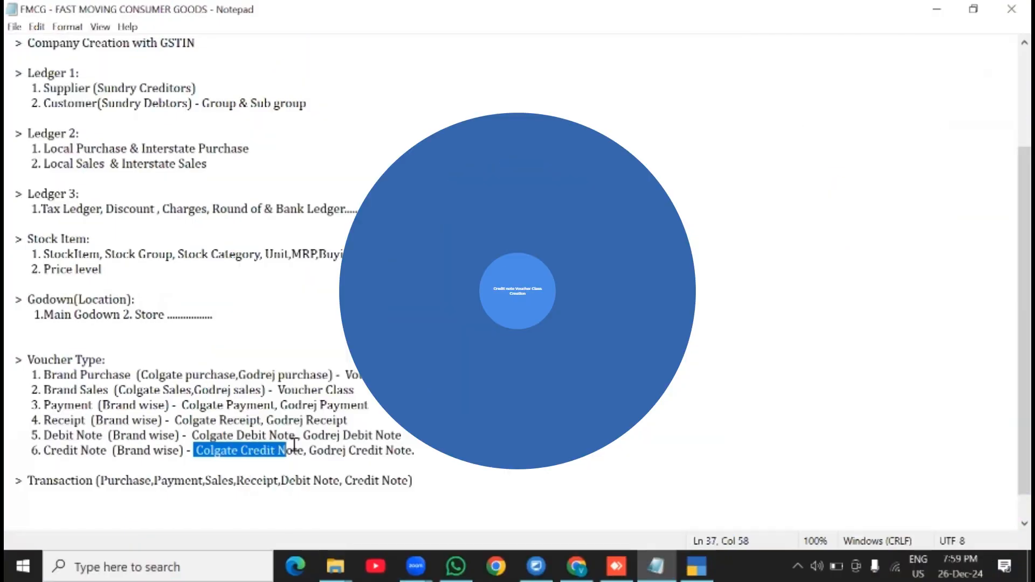
{"action": "key", "text": "ctrl+c"}
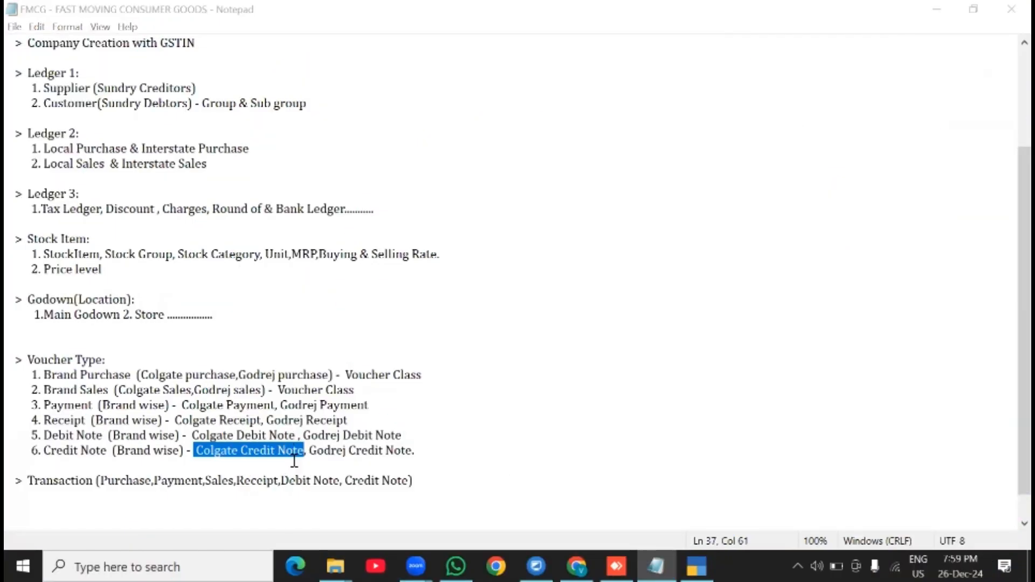
{"action": "key", "text": "alt+Tab"}
{"action": "key", "text": "ctrl+v"}
{"action": "key", "text": "Return"}
{"action": "key", "text": "Return"}
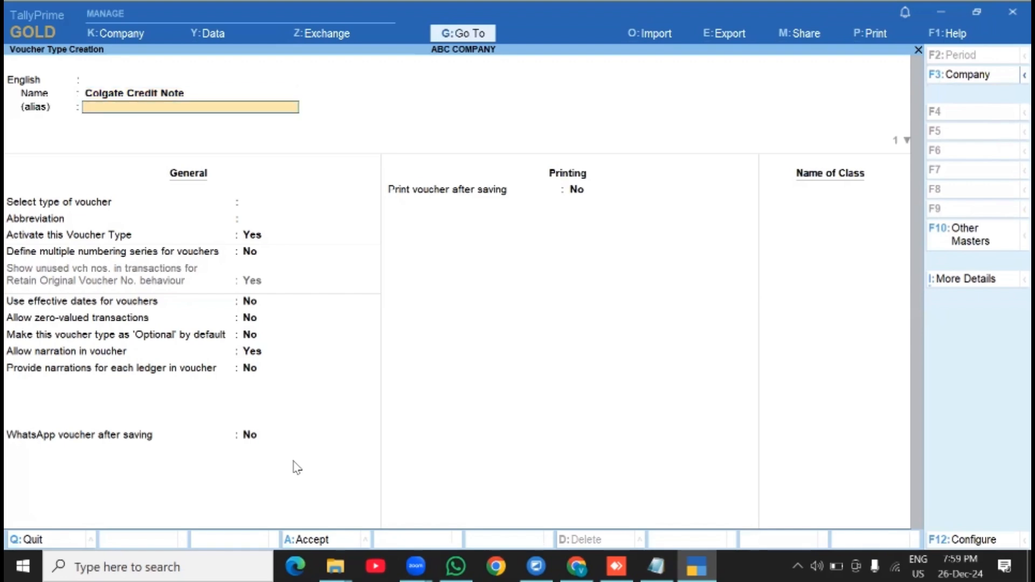
Select Credit Note as the type of voucher for Colgate Credit Note and save it with the remaining default settings.
{"action": "type", "text": "Cre"}
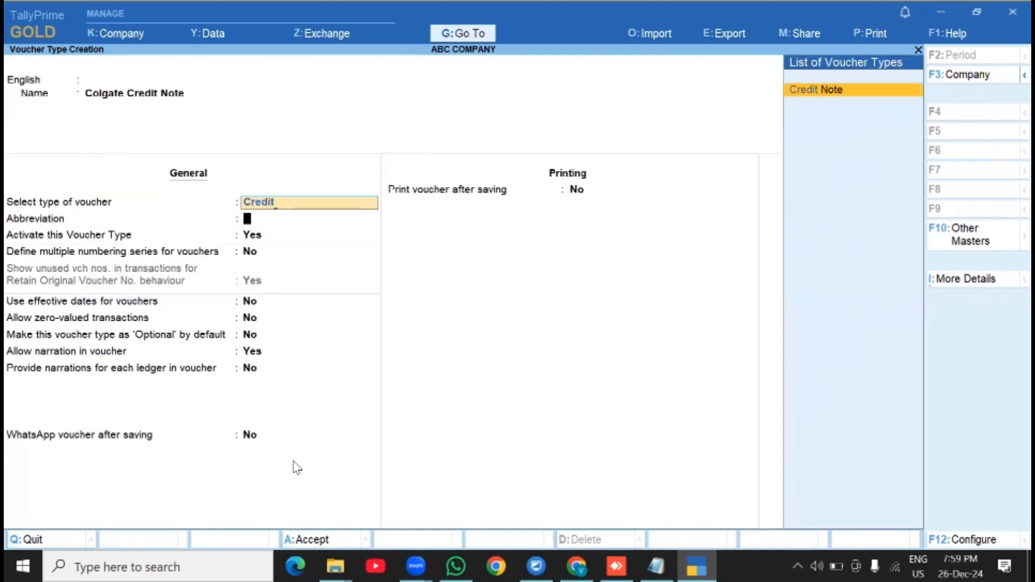
{"action": "type", "text": "dit"}
{"action": "key", "text": "Return"}
{"action": "key", "text": "Return"}
{"action": "key", "text": "Return"}
{"action": "key", "text": "Return"}
{"action": "key", "text": "Return"}
{"action": "key", "text": "Return"}
{"action": "key", "text": "Return"}
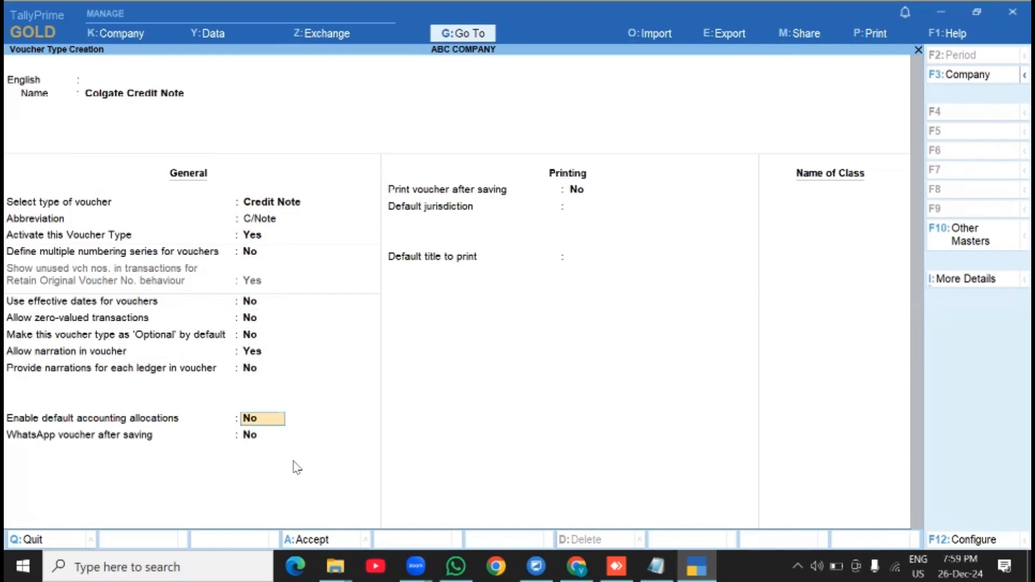
{"action": "key", "text": "ctrl"}
{"action": "key", "text": "ctrl+a"}
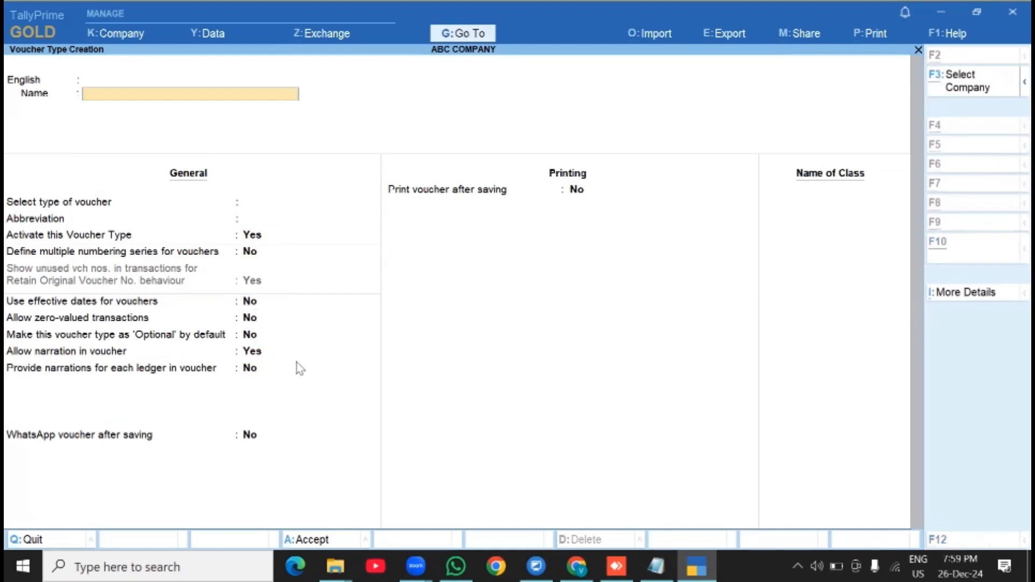
Copy "Godrej Credit Note." from the FMCG notes in Notepad and enter it as the new voucher type's name in TallyPrime.
{"action": "key", "text": "alt+Tab"}
{"action": "left_click_drag", "start_coordinate": [309, 451], "coordinate": [412, 443]}
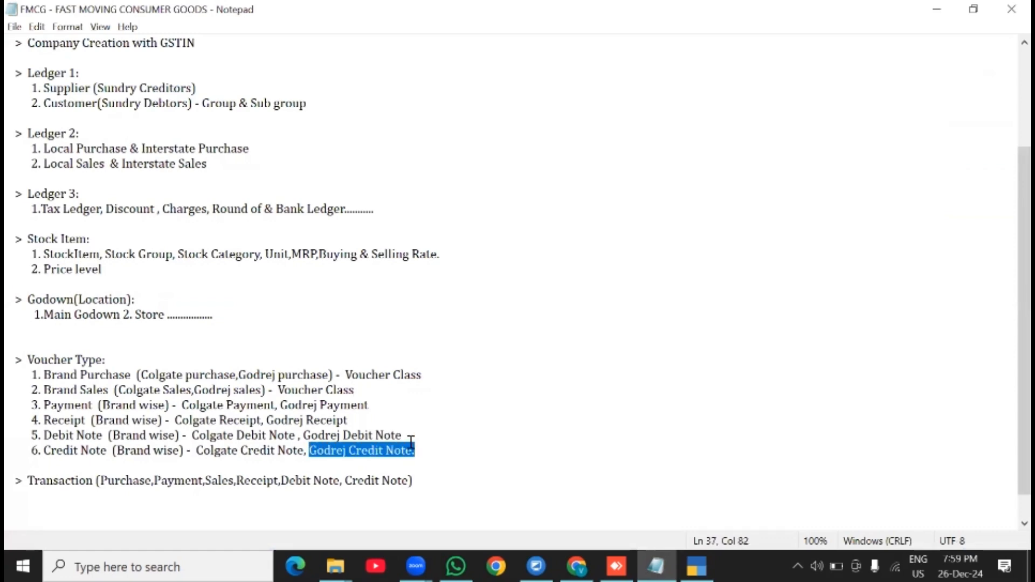
{"action": "key", "text": "alt+Tab"}
{"action": "key", "text": "ctrl"}
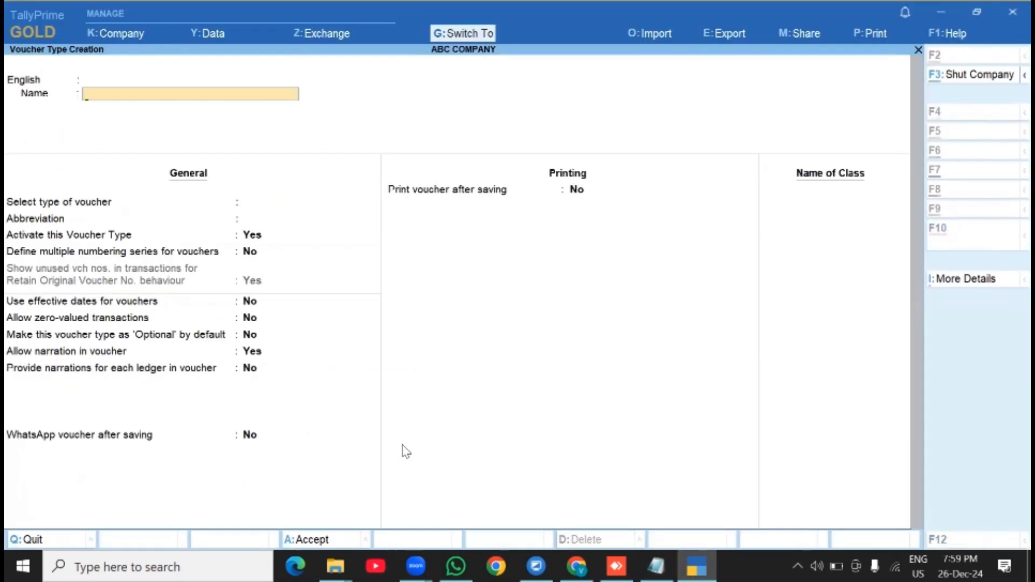
{"action": "key", "text": "ctrl+v"}
{"action": "key", "text": "Return"}
{"action": "key", "text": "Return"}
Select Credit Note as the type of voucher for the Godrej credit note voucher type.
{"action": "type", "text": "C"}
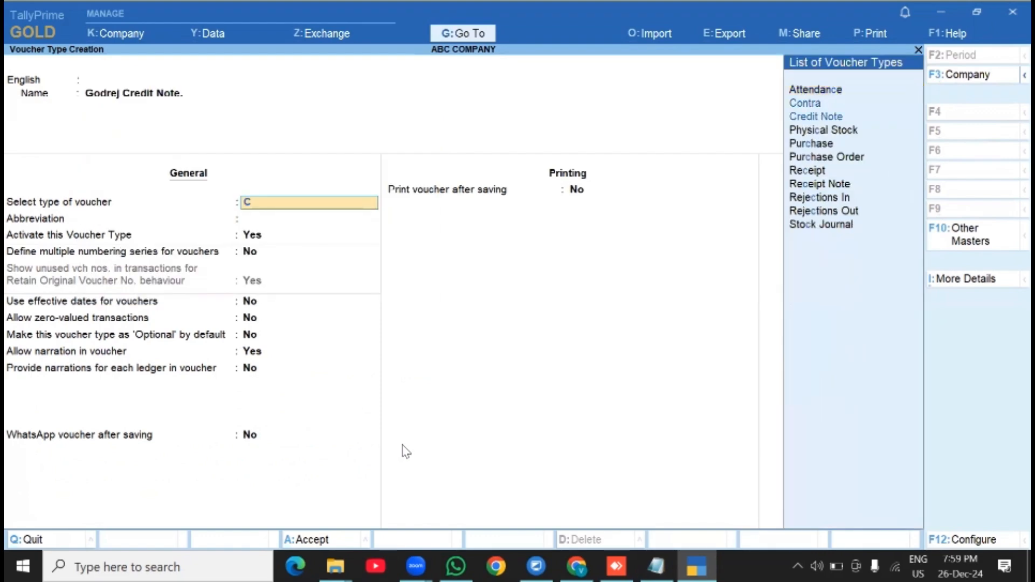
{"action": "type", "text": "redit"}
{"action": "key", "text": "Return"}
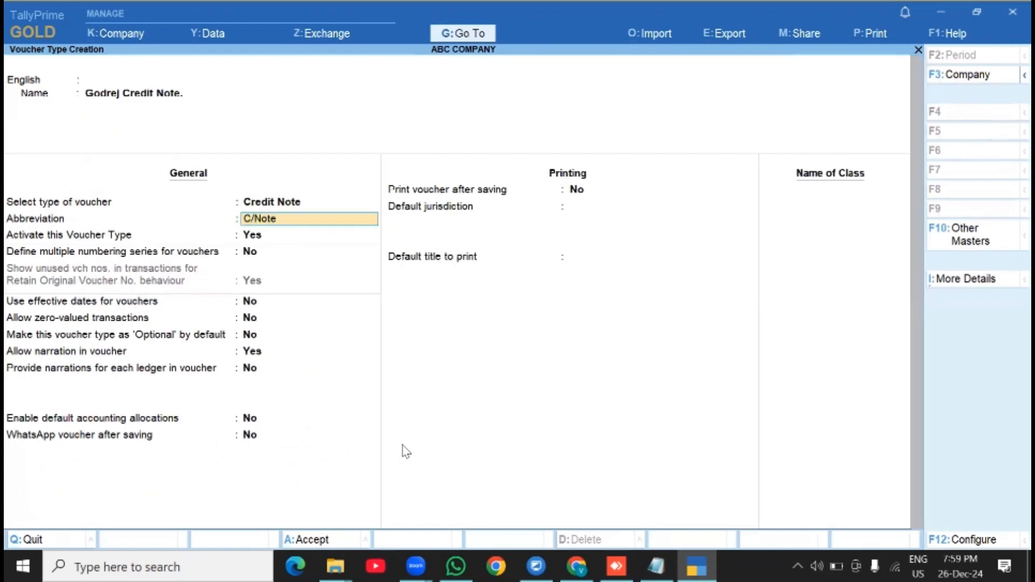
Set multiple numbering series for vouchers to Yes and start creating a new numbering series.
{"action": "key", "text": "Return"}
{"action": "key", "text": "Return"}
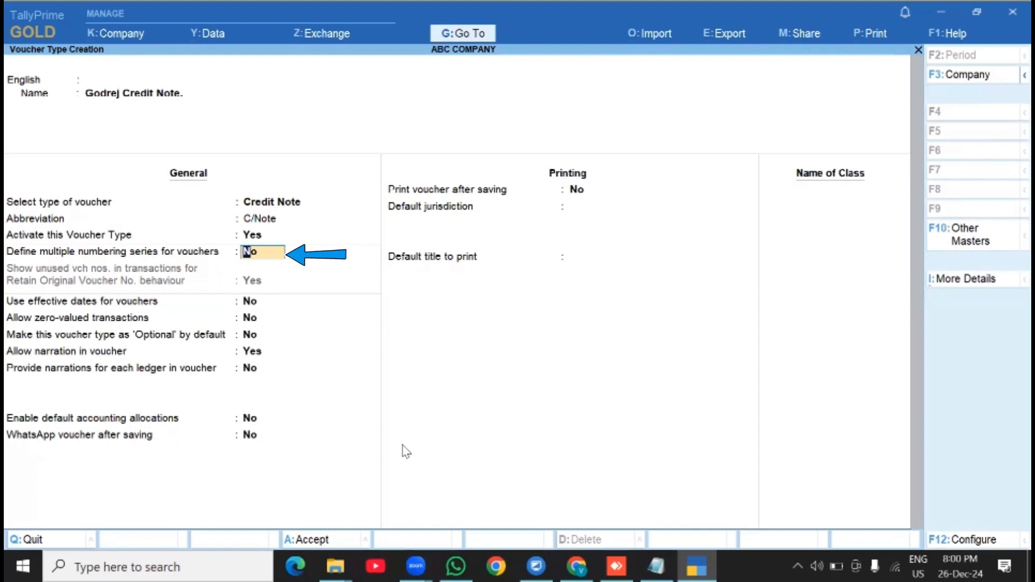
{"action": "type", "text": "y"}
{"action": "key", "text": "Return"}
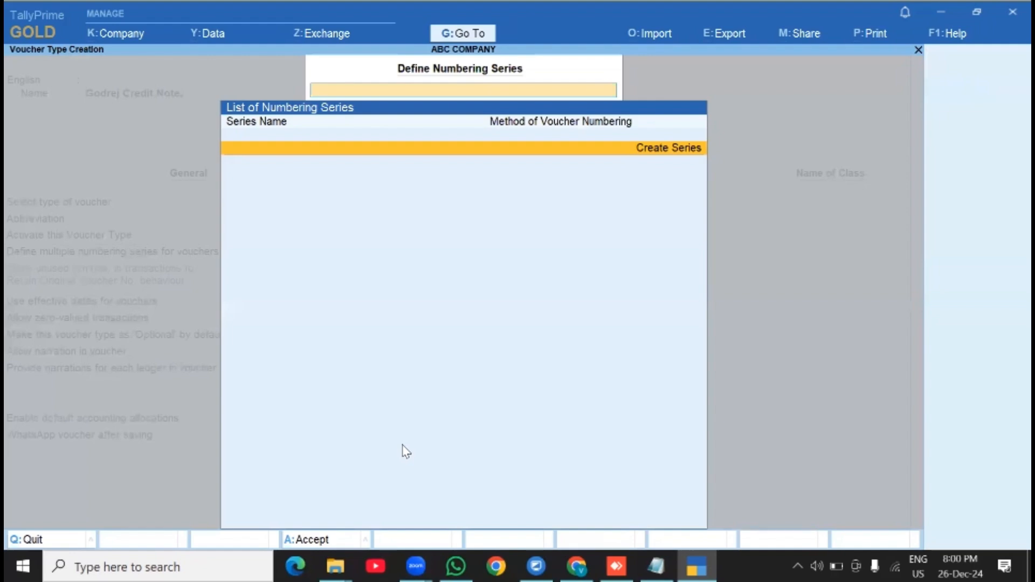
{"action": "key", "text": "Return"}
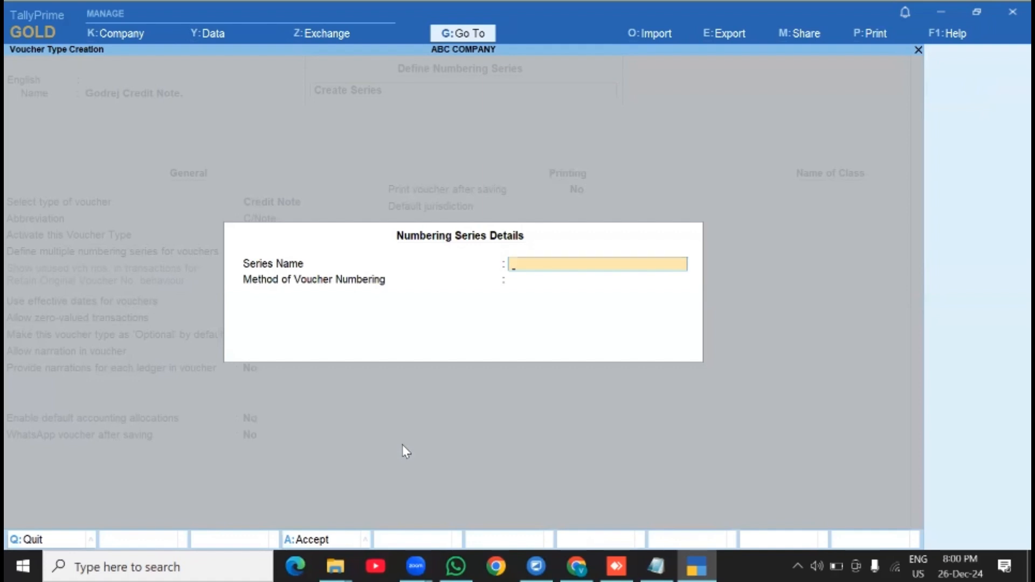
Name the numbering series Manual, choose the Manual numbering method and leave duplicate voucher number prevention at No.
{"action": "type", "text": "M"}
{"action": "key", "text": "Return"}
{"action": "key", "text": "Down"}
{"action": "key", "text": "Down"}
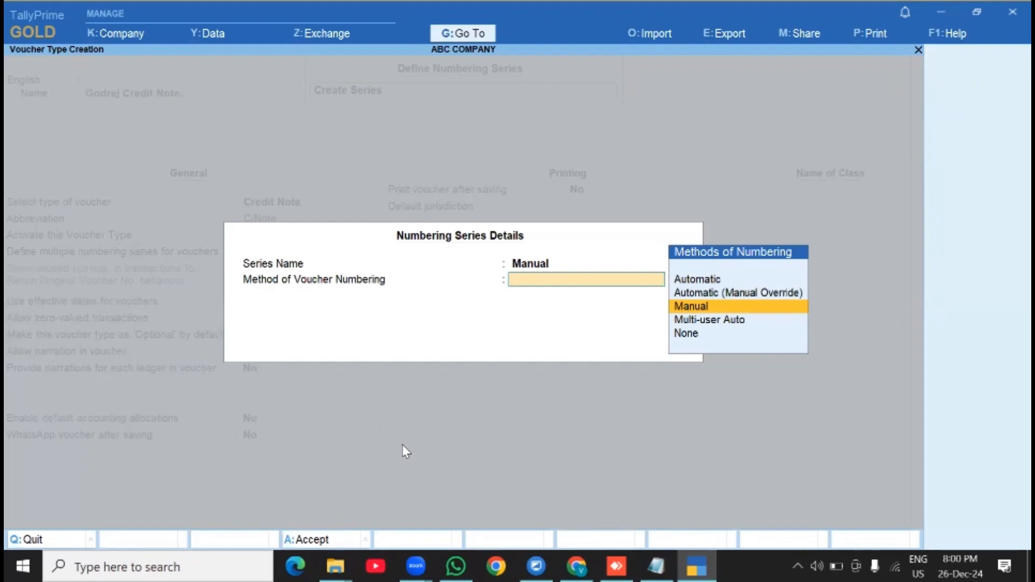
{"action": "key", "text": "Up"}
{"action": "key", "text": "Up"}
{"action": "key", "text": "Down"}
{"action": "key", "text": "Down"}
{"action": "key", "text": "Return"}
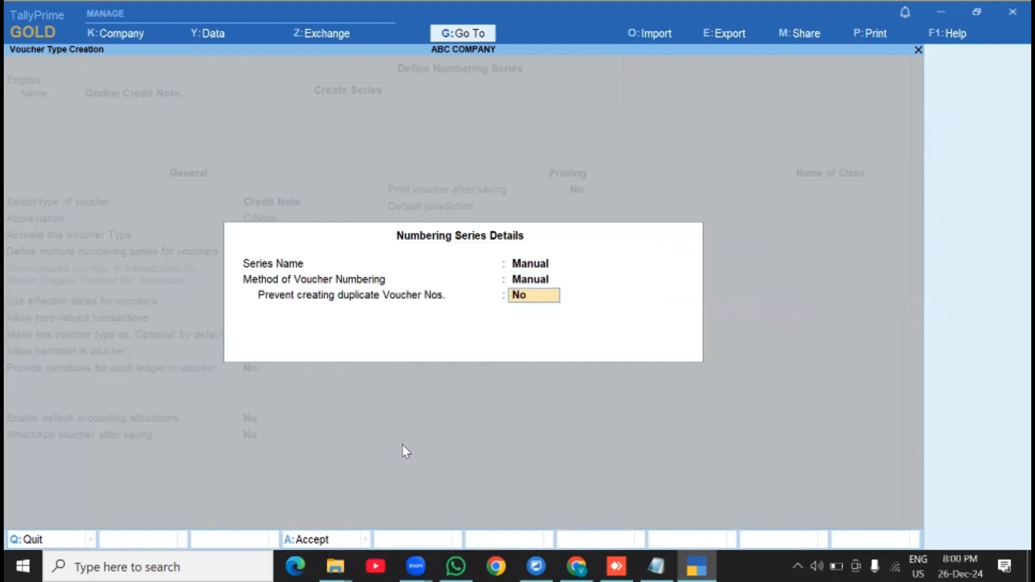
{"action": "key", "text": "Return"}
{"action": "key", "text": "Return"}
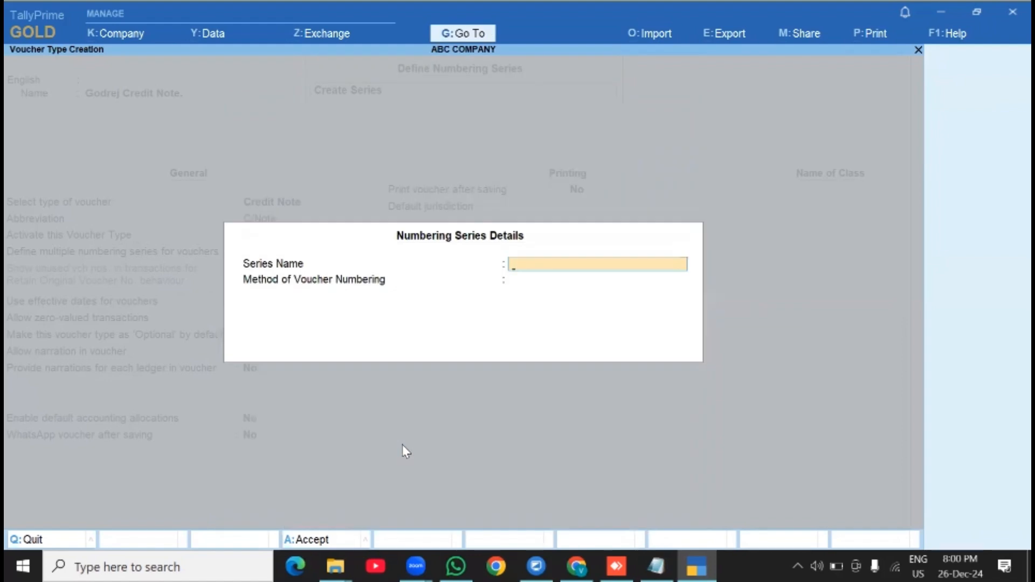
Finish defining numbering series and save the Godrej credit note voucher type with its remaining default settings.
{"action": "key", "text": "Escape"}
{"action": "key", "text": "y"}
{"action": "key", "text": "Escape"}
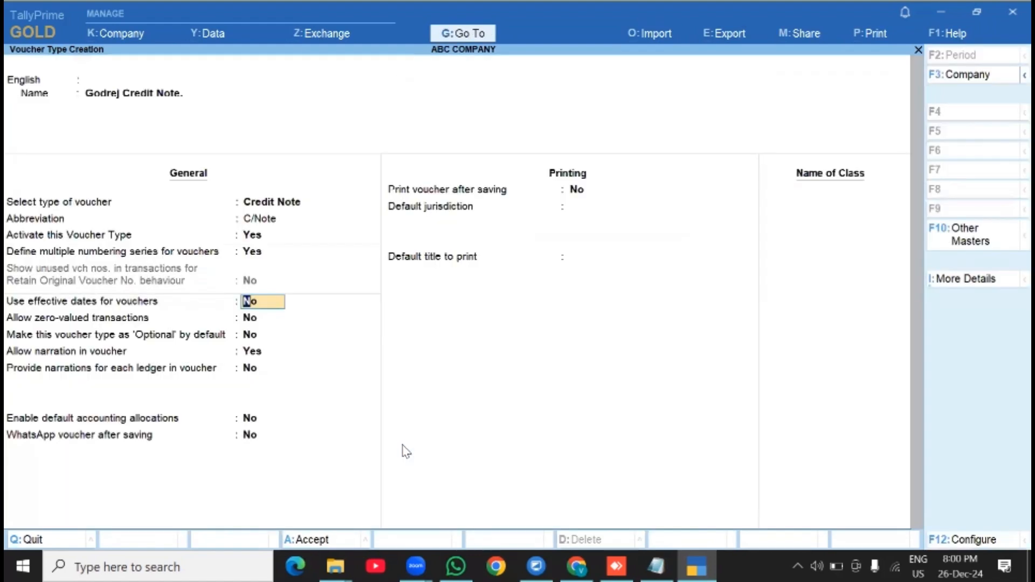
{"action": "key", "text": "ctrl+a"}
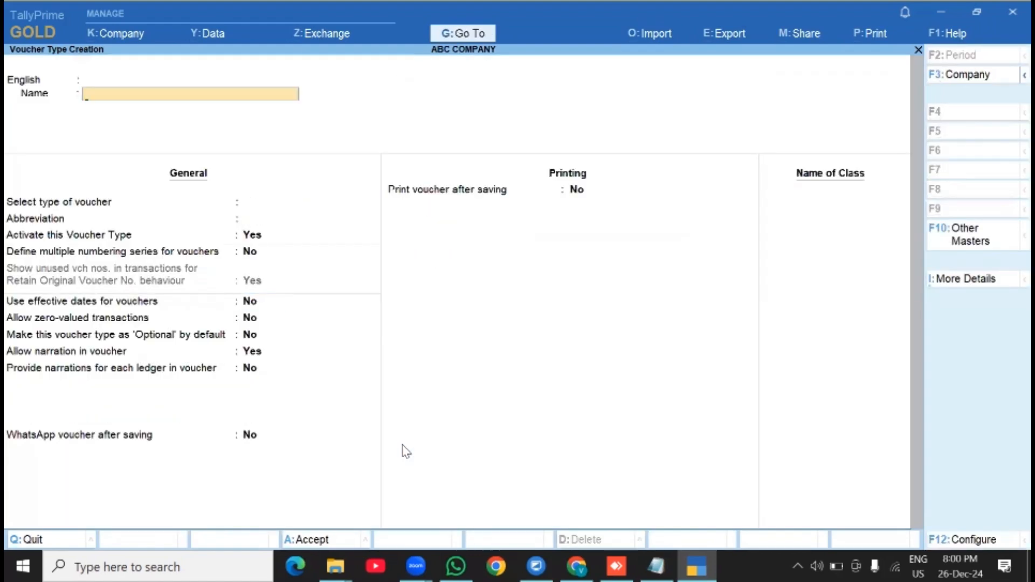
Leave voucher type creation and return to the Gateway of Tally.
{"action": "key", "text": "Escape"}
{"action": "key", "text": "Escape"}
{"action": "key", "text": "n"}
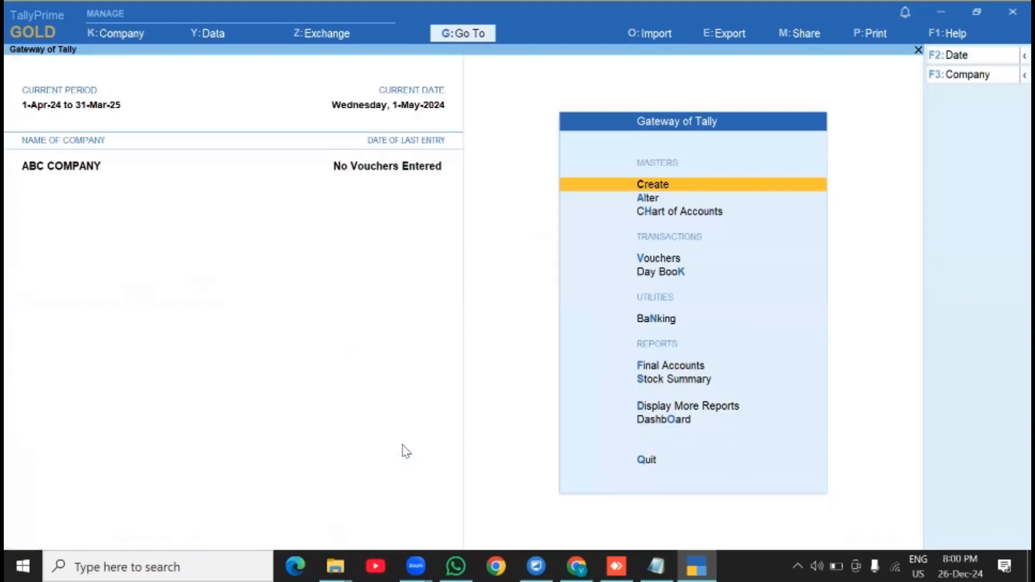
{"action": "key", "text": "alt+Tab"}
{"action": "key", "text": "alt+Tab"}
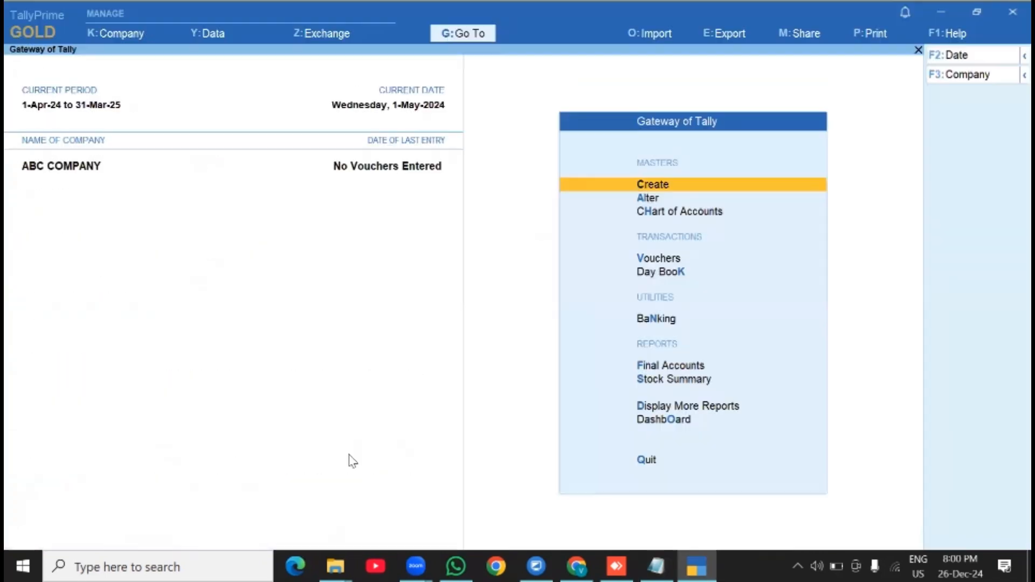
Open voucher entry with the Colgate Sales voucher type and switch its voucher class to Not Applicable.
{"action": "key", "text": "Down"}
{"action": "key", "text": "Down"}
{"action": "key", "text": "Down"}
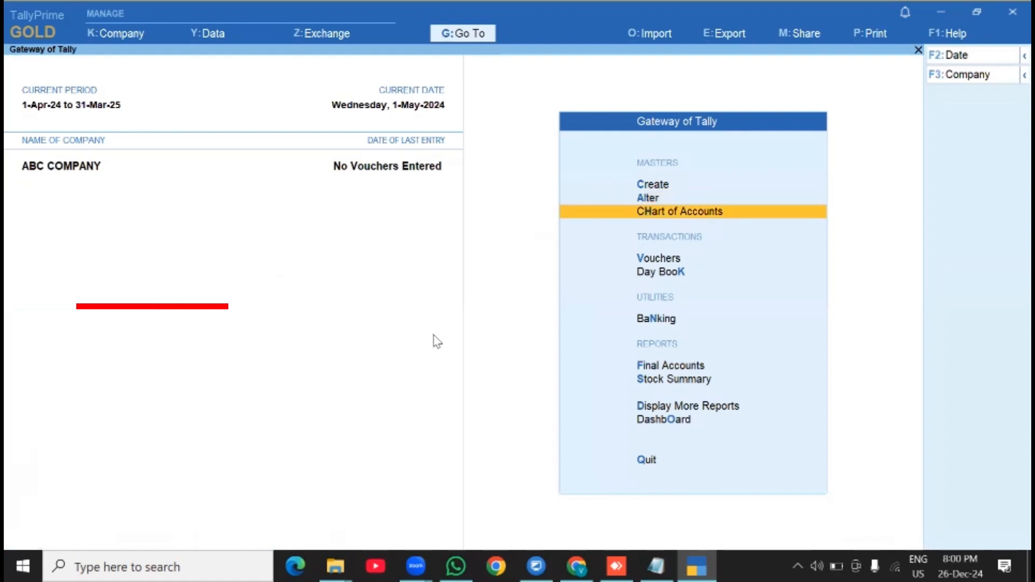
{"action": "key", "text": "Return"}
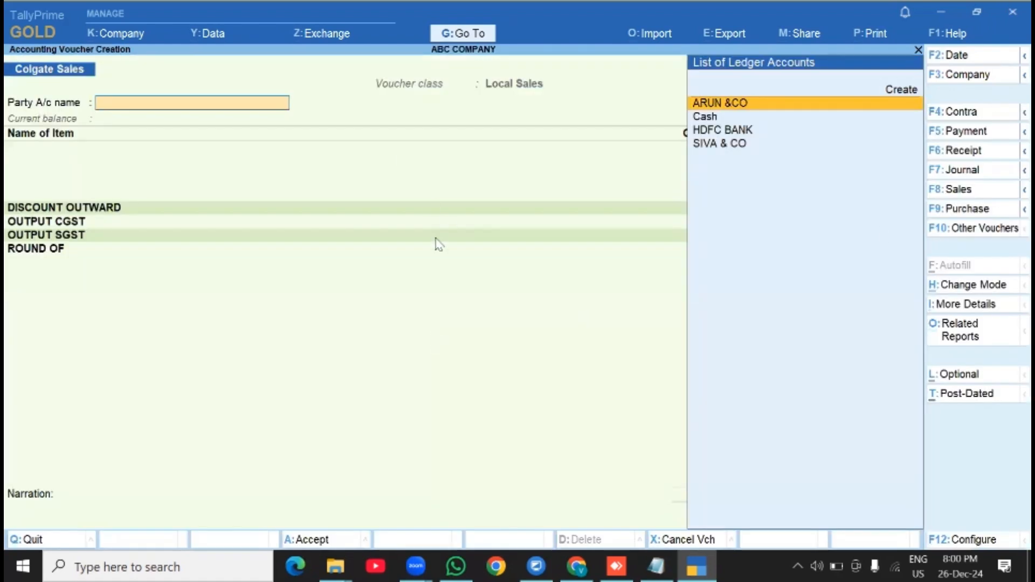
{"action": "left_click", "coordinate": [965, 188]}
{"action": "key", "text": "Up"}
{"action": "key", "text": "Up"}
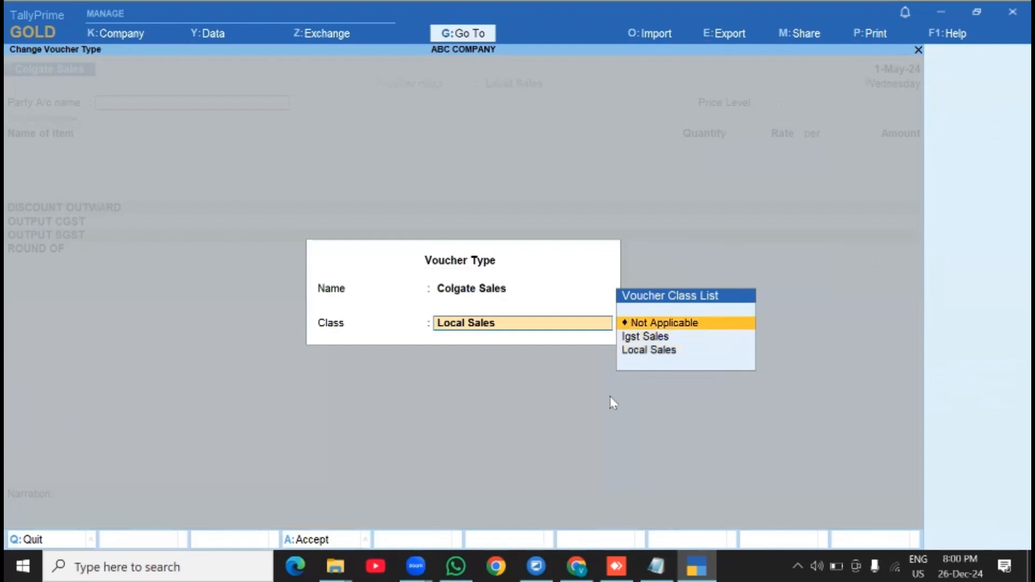
{"action": "key", "text": "Return"}
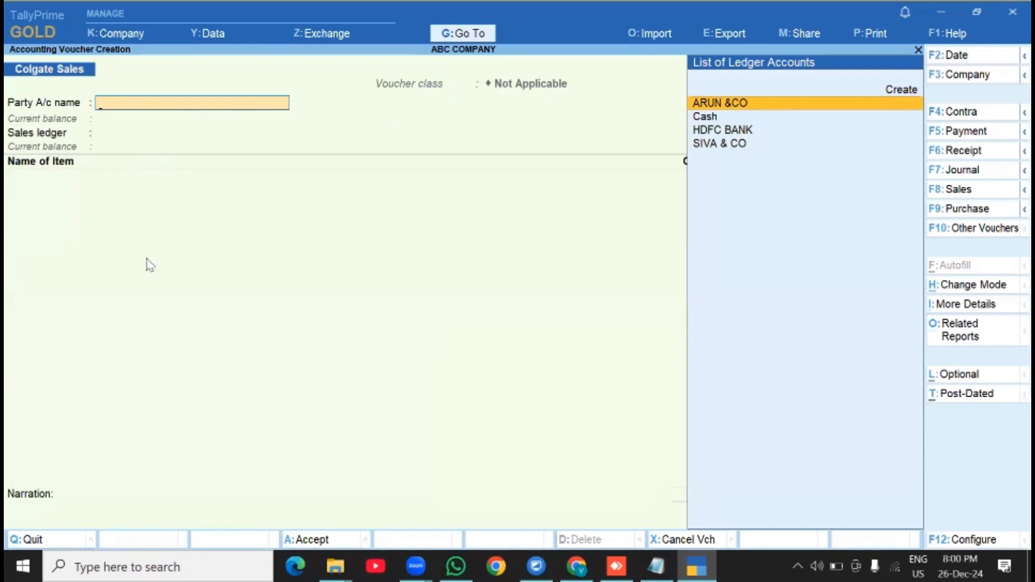
Change the Colgate Sales voucher's class to Igst Sales to view its preset ledgers.
{"action": "left_click", "coordinate": [969, 191]}
{"action": "key", "text": "Down"}
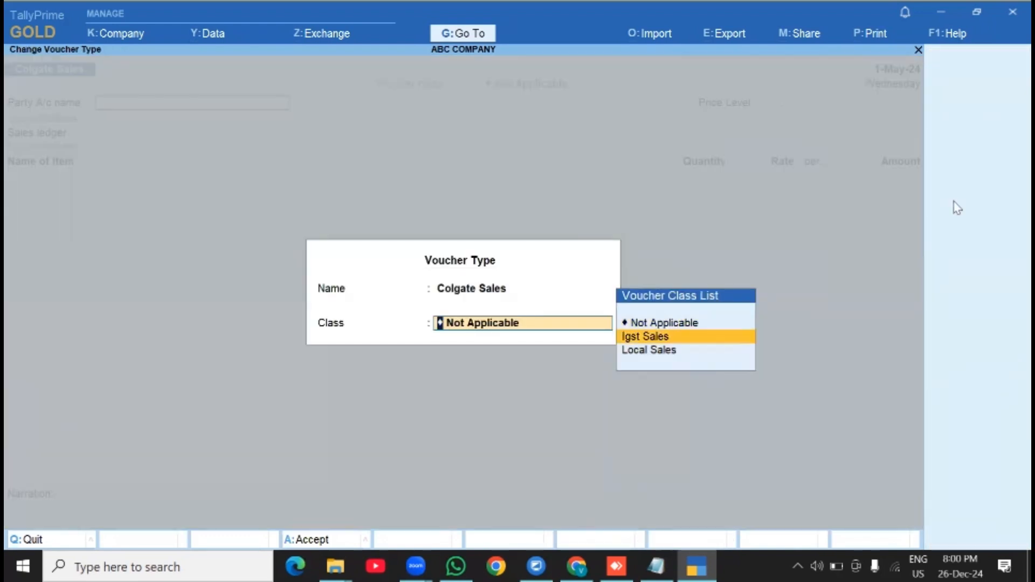
{"action": "key", "text": "Return"}
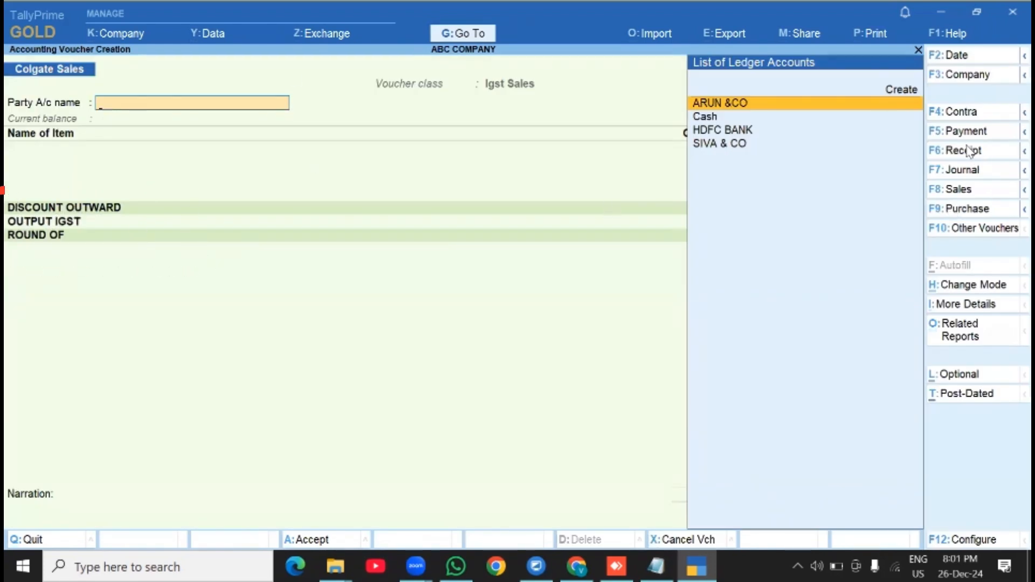
Switch the voucher entry to the default Purchase voucher type.
{"action": "left_click", "coordinate": [981, 209]}
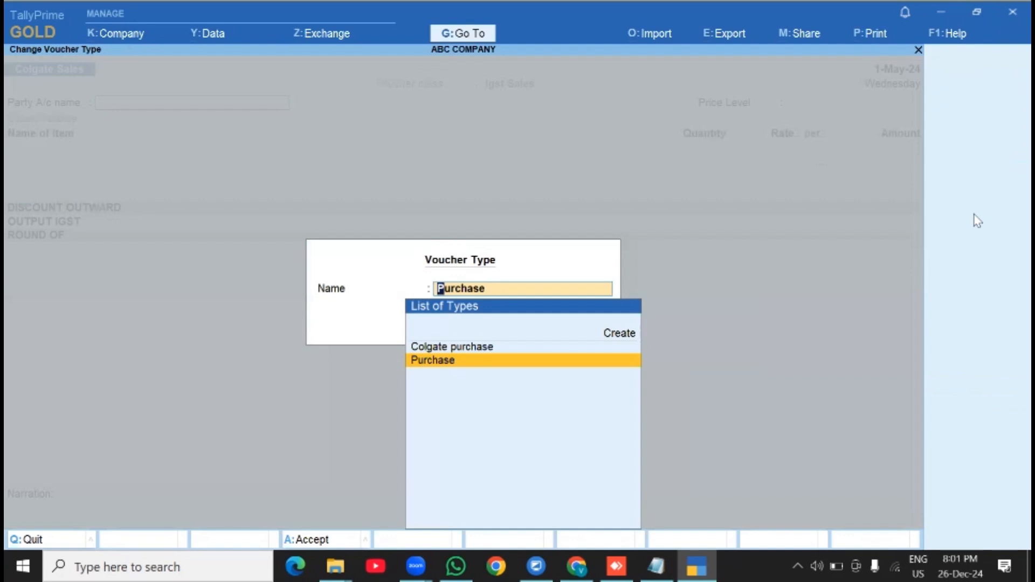
{"action": "key", "text": "Up"}
{"action": "key", "text": "Down"}
{"action": "key", "text": "Return"}
{"action": "key", "text": "Escape"}
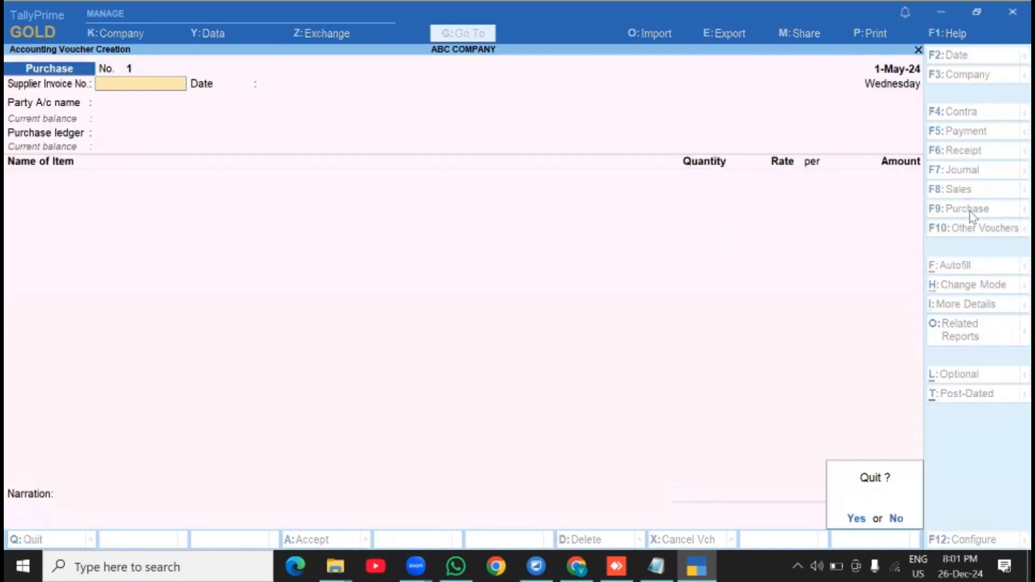
{"action": "key", "text": "Return"}
{"action": "key", "text": "Return"}
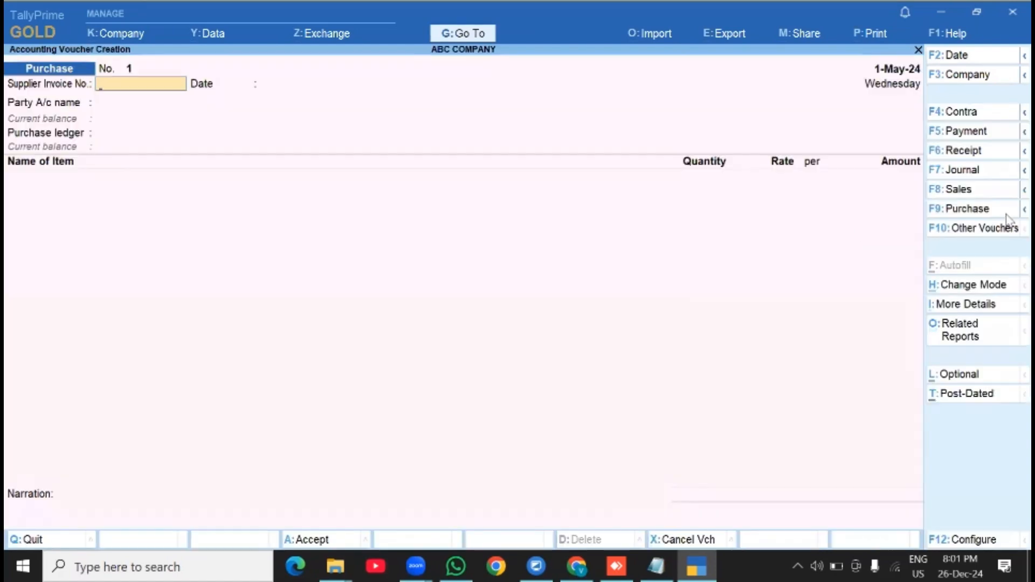
Switch the entry to the Colgate purchase voucher type with the Local Purchase class.
{"action": "left_click", "coordinate": [962, 211]}
{"action": "key", "text": "Up"}
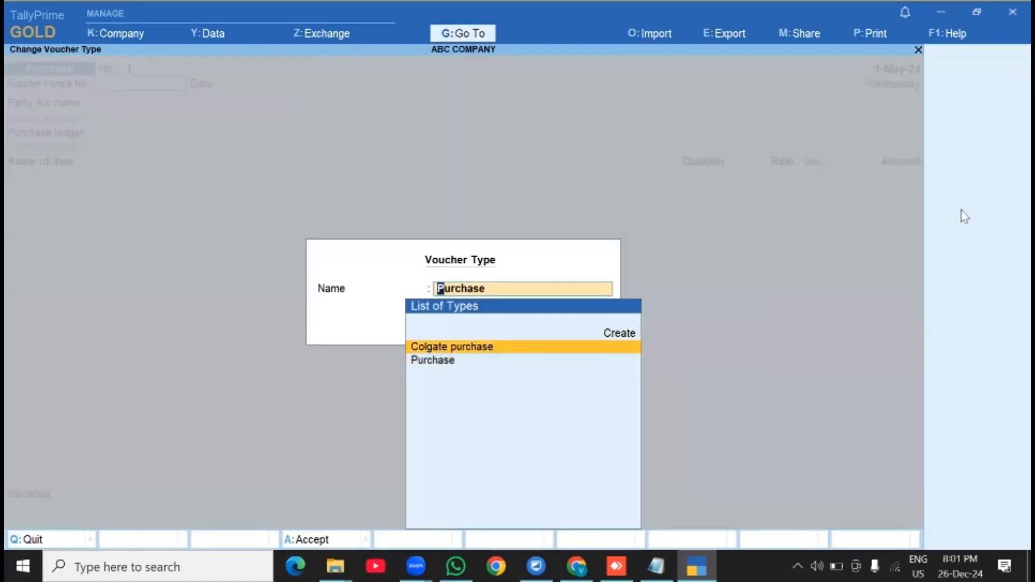
{"action": "key", "text": "Return"}
{"action": "key", "text": "Down"}
{"action": "key", "text": "Down"}
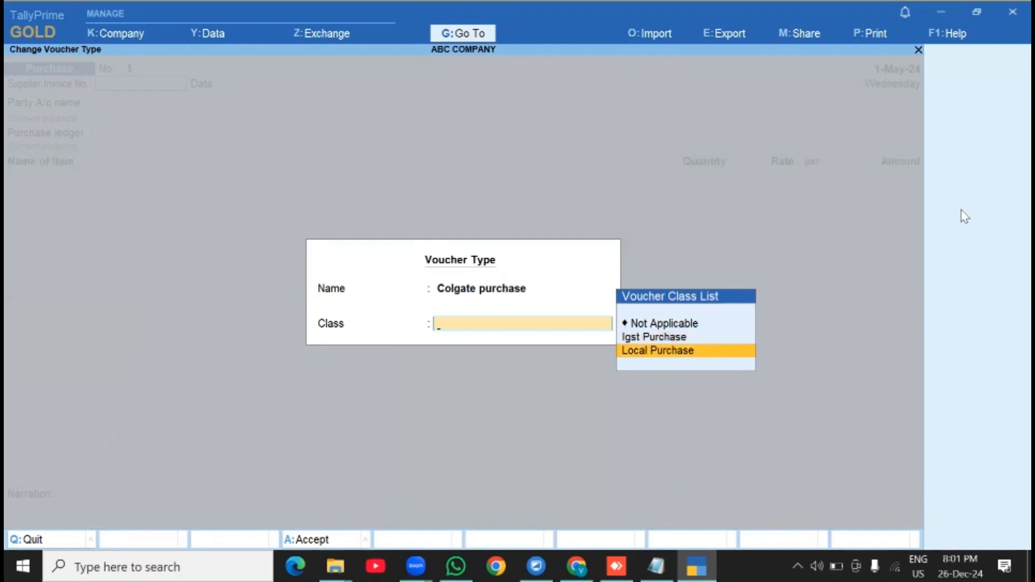
{"action": "key", "text": "Return"}
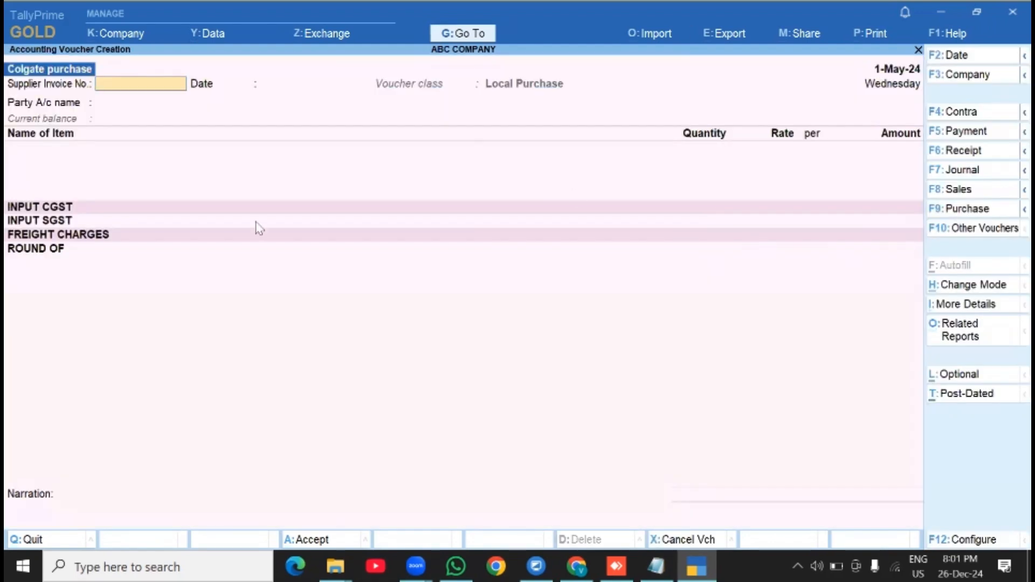
Look through the available receipt voucher types and switch the entry to Colgate Receipt.
{"action": "left_click", "coordinate": [953, 150]}
{"action": "key", "text": "Up"}
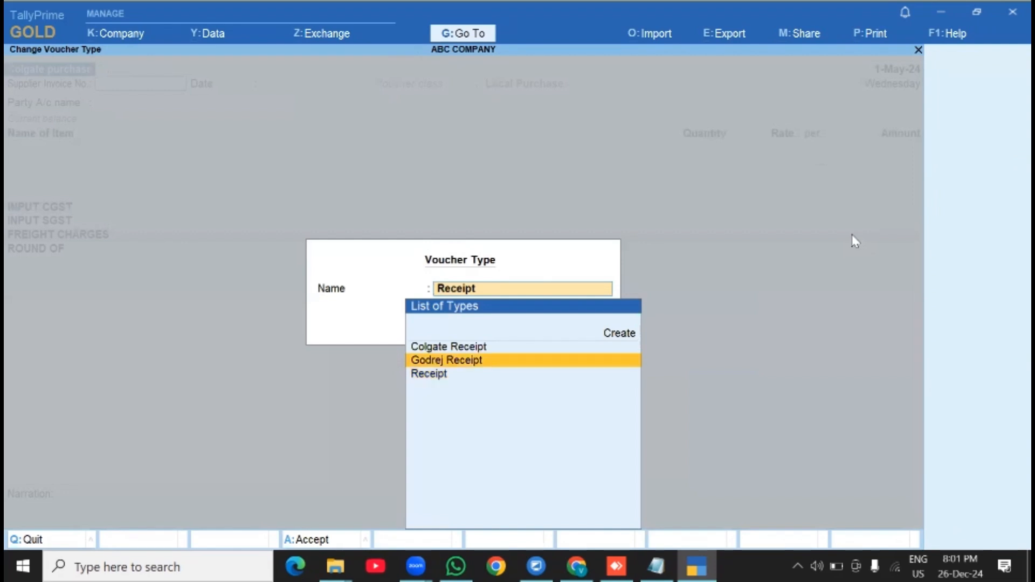
{"action": "key", "text": "Up"}
{"action": "key", "text": "Down"}
{"action": "key", "text": "Down"}
{"action": "key", "text": "Up"}
{"action": "key", "text": "Up"}
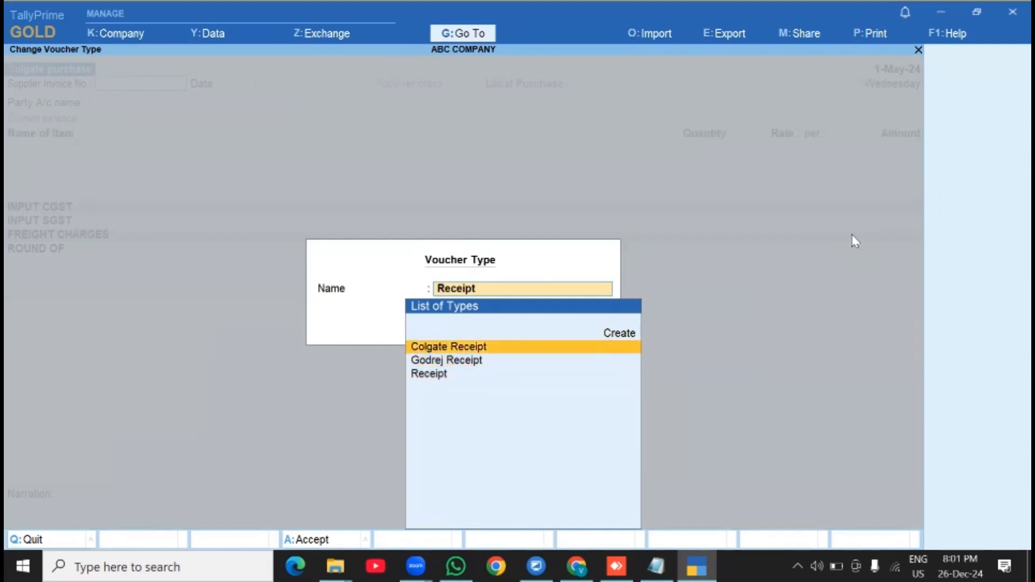
{"action": "key", "text": "Return"}
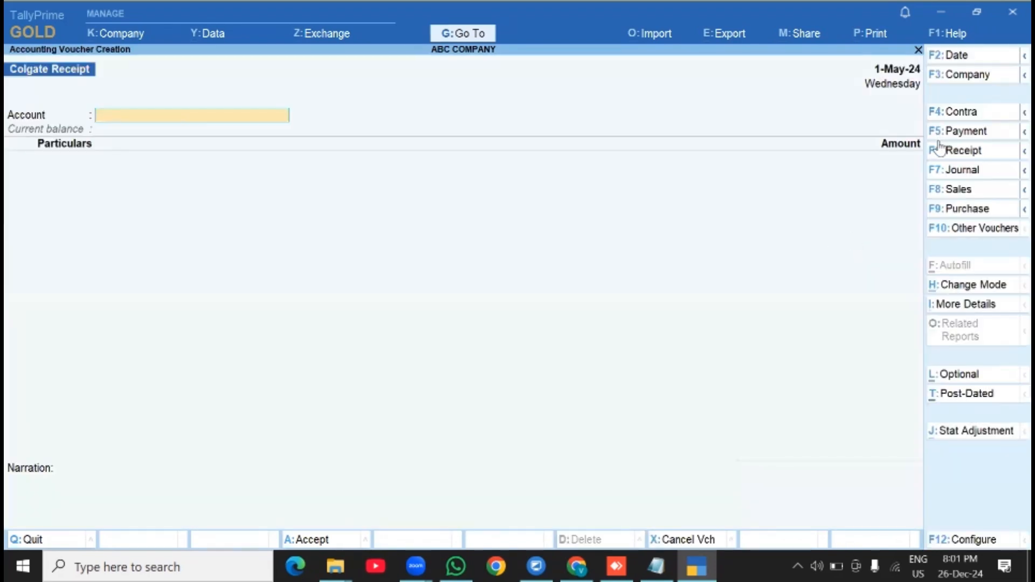
Switch the receipt entry to the Godrej Receipt voucher type.
{"action": "key", "text": "F6"}
{"action": "key", "text": "Down"}
{"action": "key", "text": "Return"}
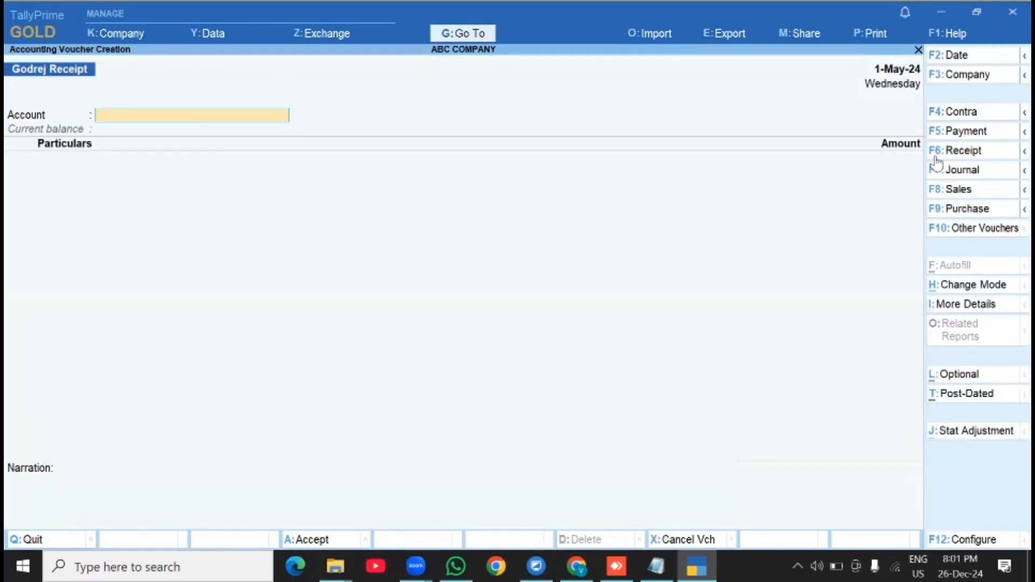
{"action": "left_click", "coordinate": [969, 153]}
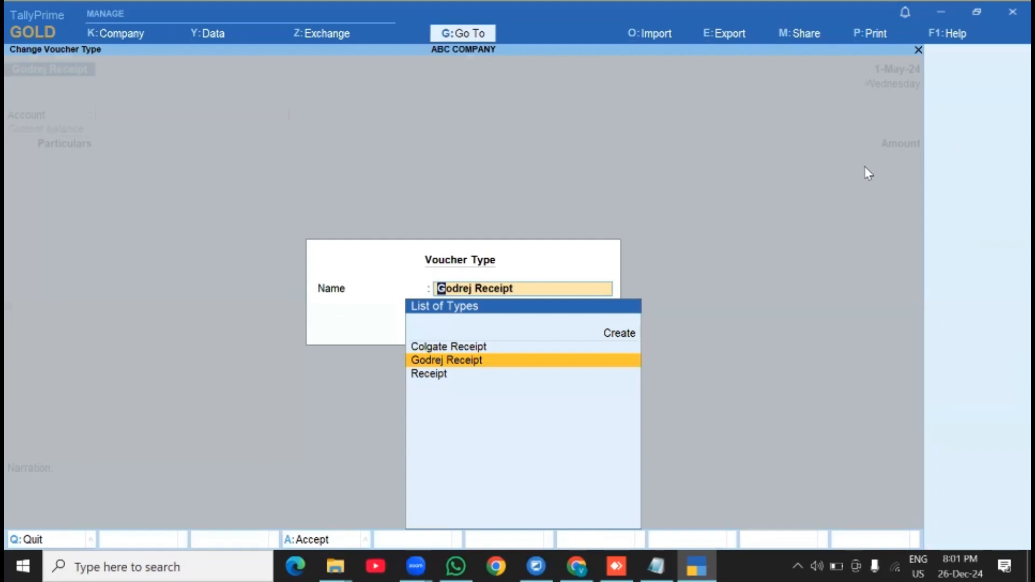
{"action": "key", "text": "Return"}
Check the available payment voucher types and return to the Gateway of Tally without quitting the program.
{"action": "left_click", "coordinate": [966, 136]}
{"action": "key", "text": "Down"}
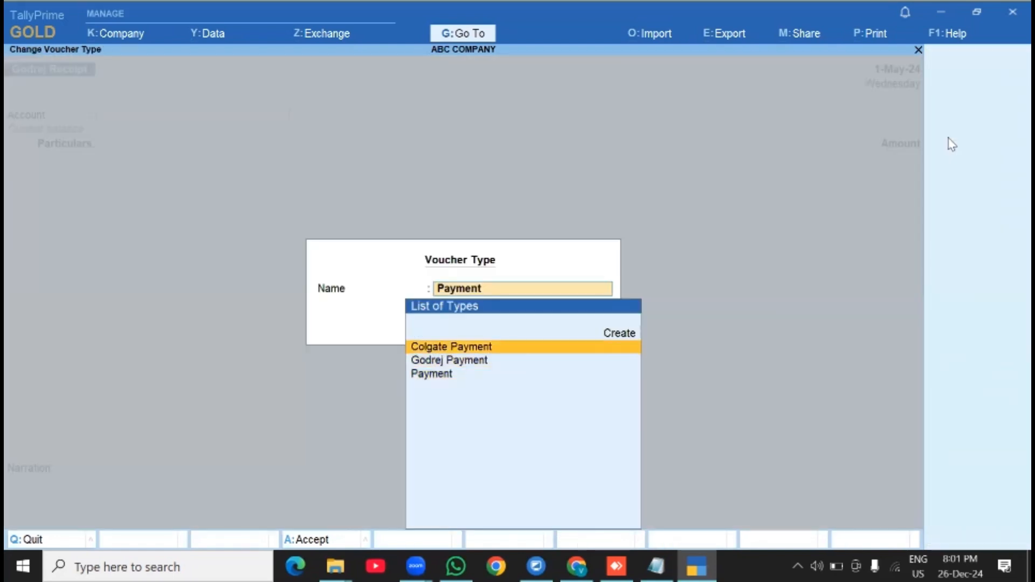
{"action": "key", "text": "Up"}
{"action": "key", "text": "BackSpace"}
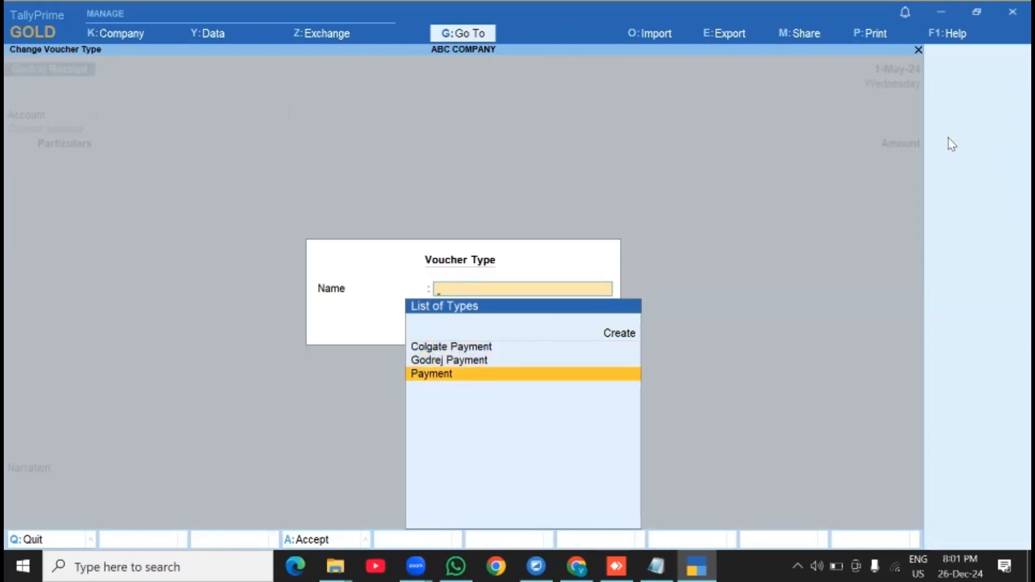
{"action": "key", "text": "Escape"}
{"action": "key", "text": "Escape"}
{"action": "key", "text": "Escape"}
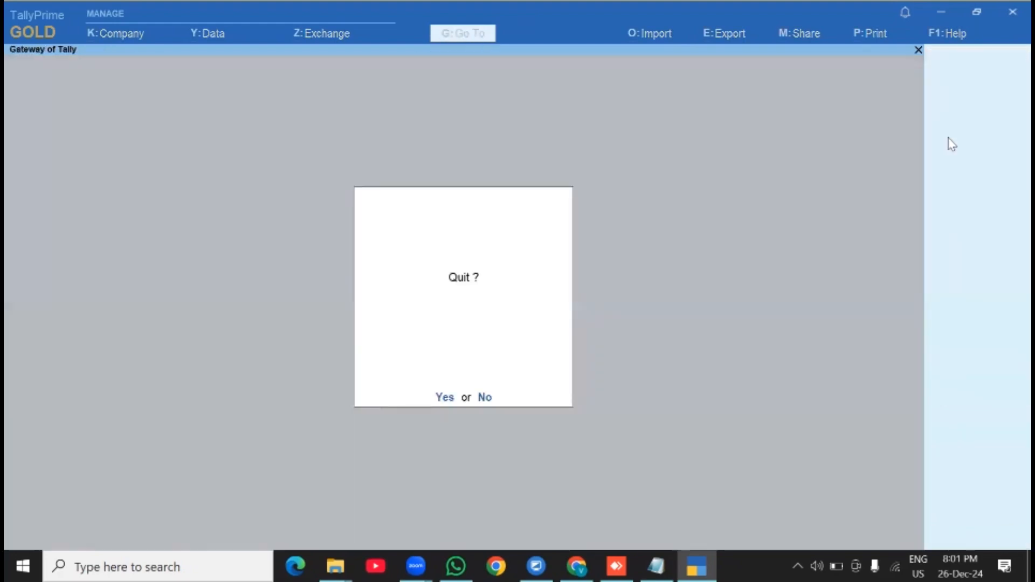
{"action": "key", "text": "n"}
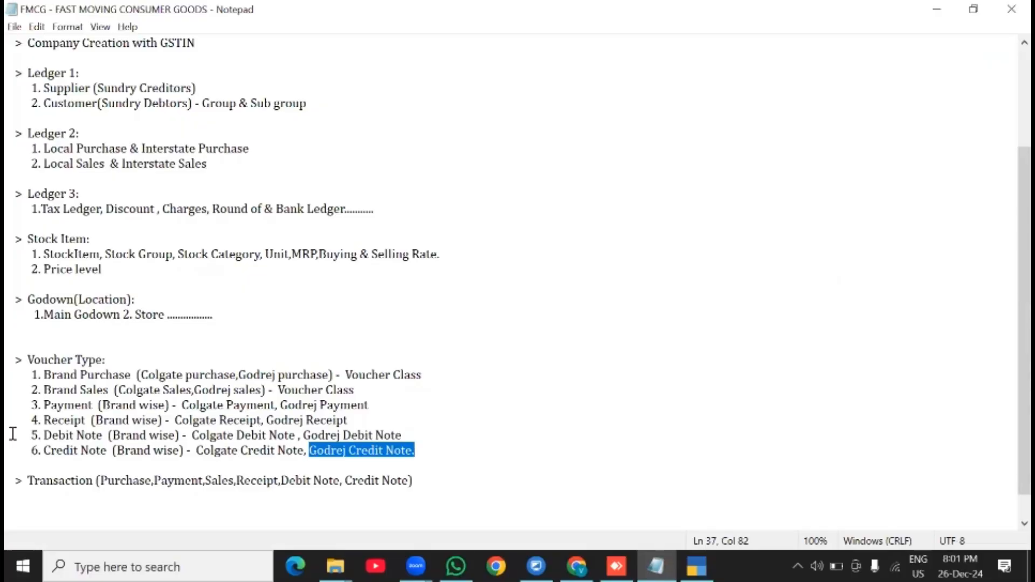
Go to the Transaction line of the FMCG outline in Notepad and switch back to TallyPrime.
{"action": "key", "text": "Down"}
{"action": "key", "text": "Down"}
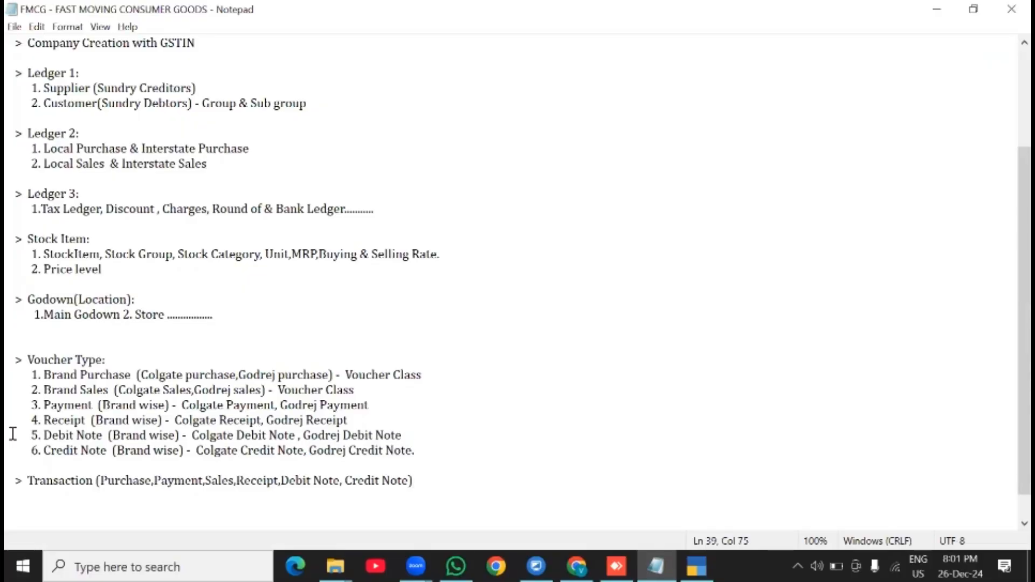
{"action": "left_click", "coordinate": [696, 565]}
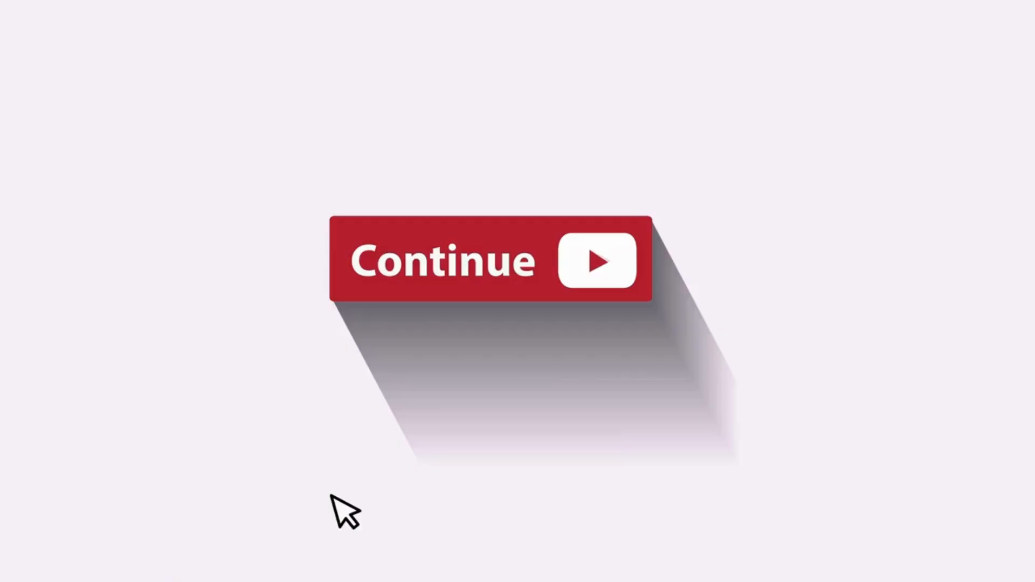